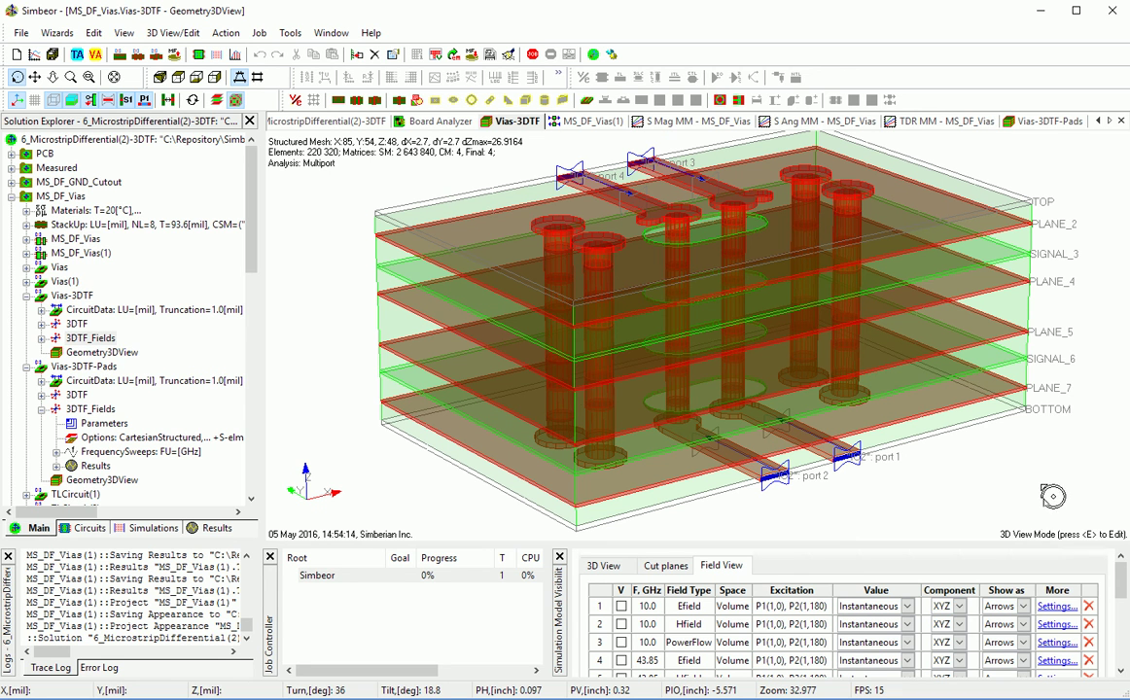
Step: Show the 10 GHz volume E-field for excitation P1(1,0), P2(1,180) and inspect it around the differential vias
left_click(620, 606)
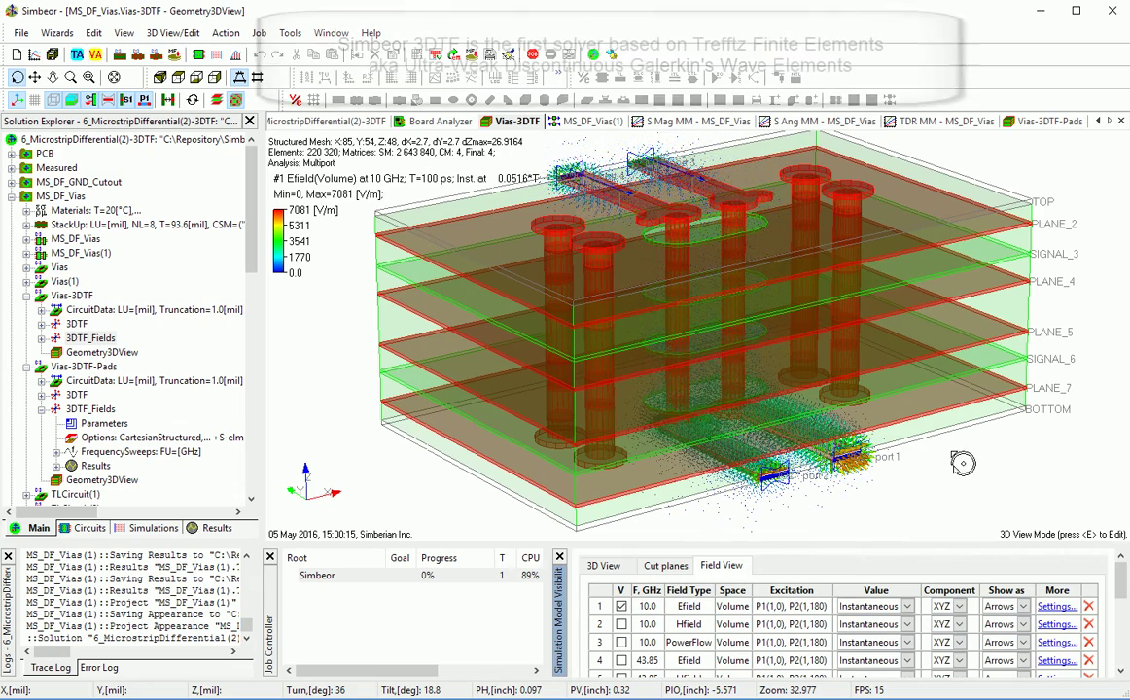
left_click_drag(954, 466, 894, 455)
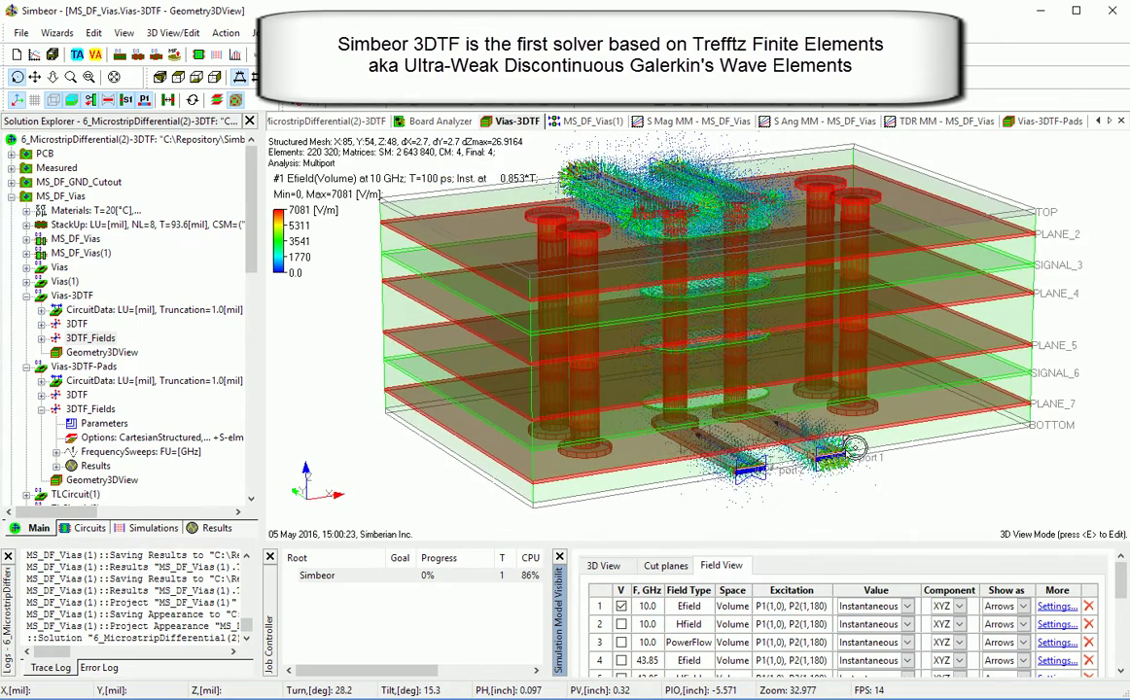
middle_click_drag(825, 457, 823, 466)
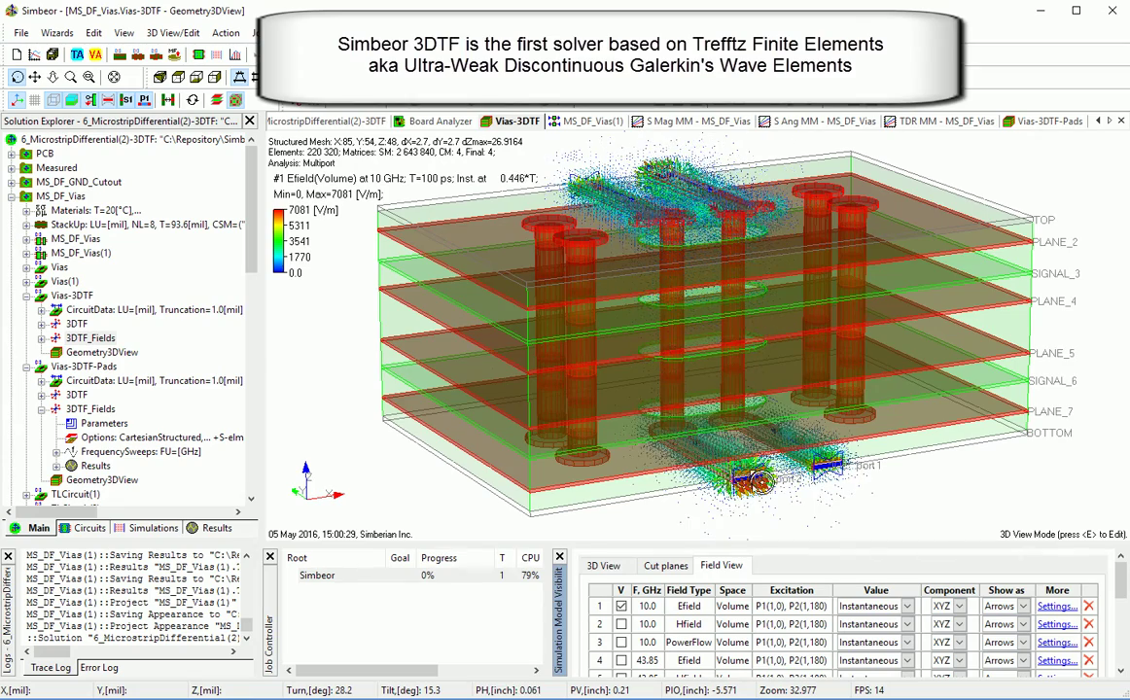
left_click_drag(736, 499, 800, 519)
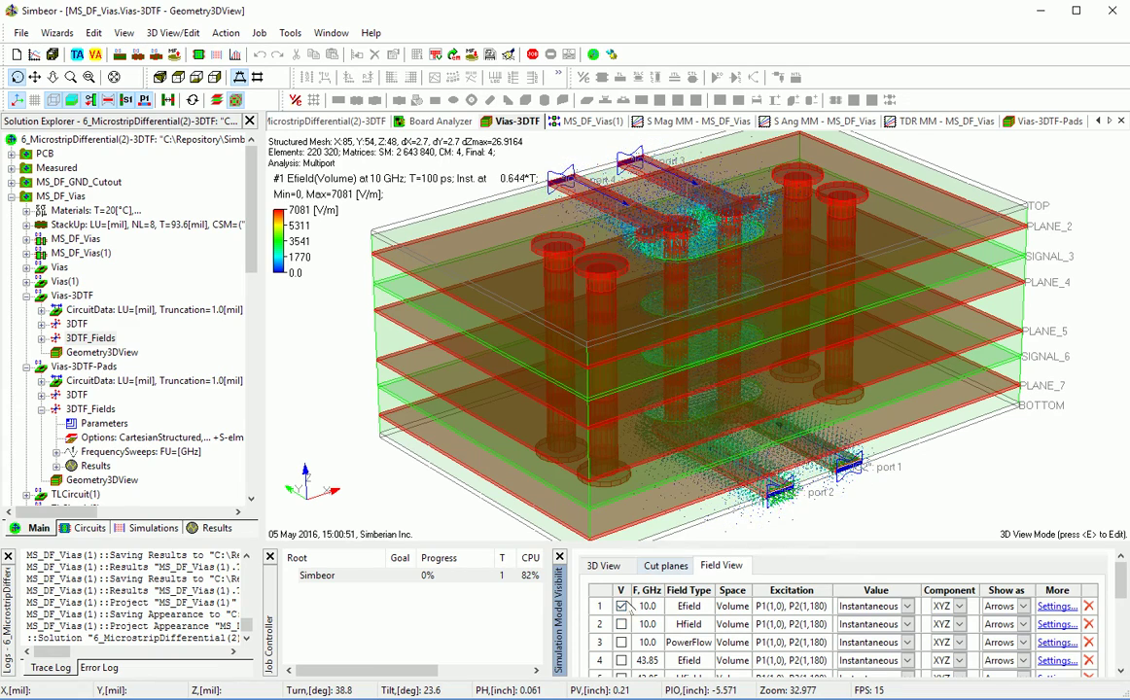
Step: Replace the 10 GHz E-field with the 10 GHz H-field for the same excitation and inspect it on the via model
left_click(620, 605)
left_click(620, 625)
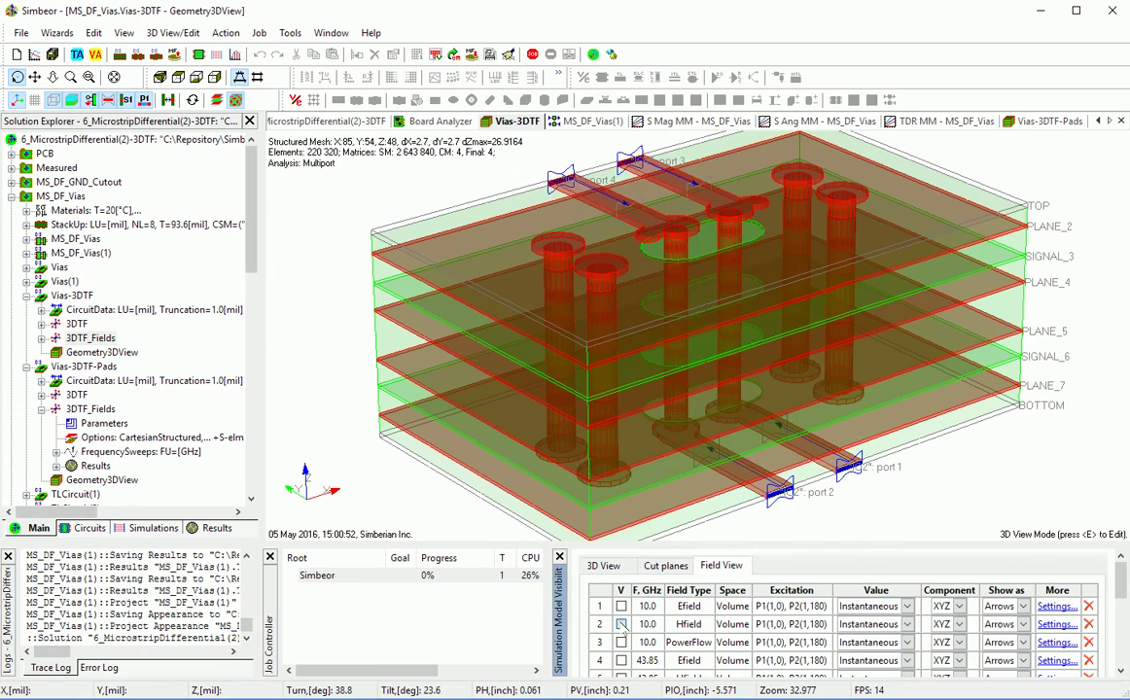
scroll(827, 499, "up", 4)
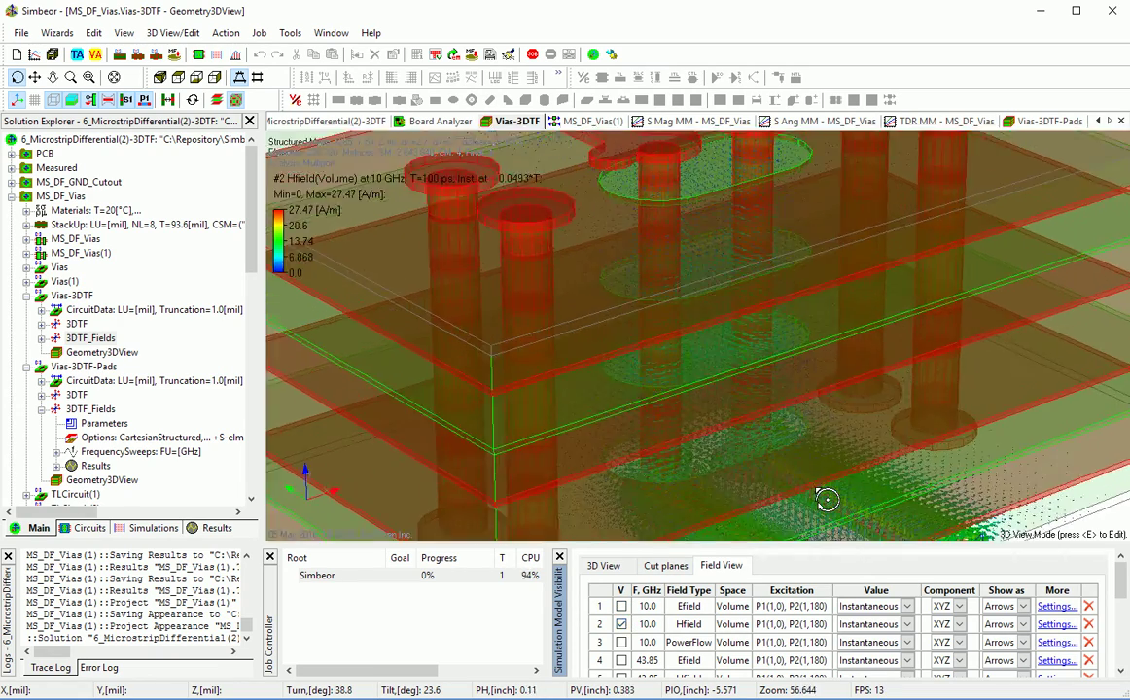
scroll(826, 499, "down", 3)
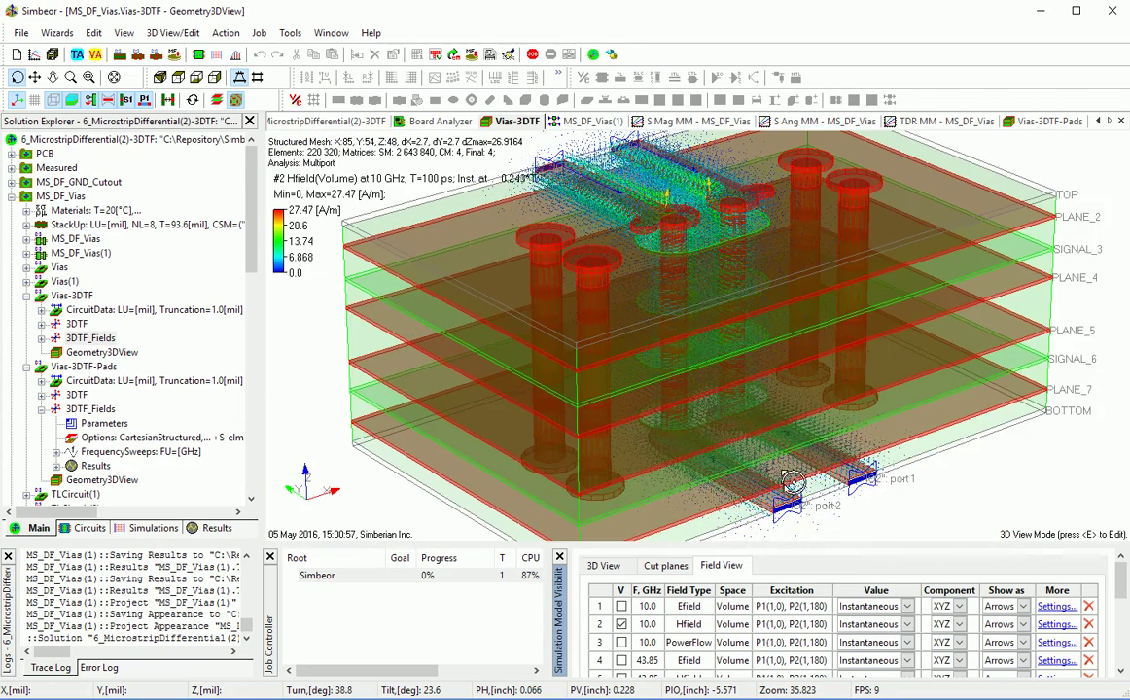
scroll(799, 481, "down", 1)
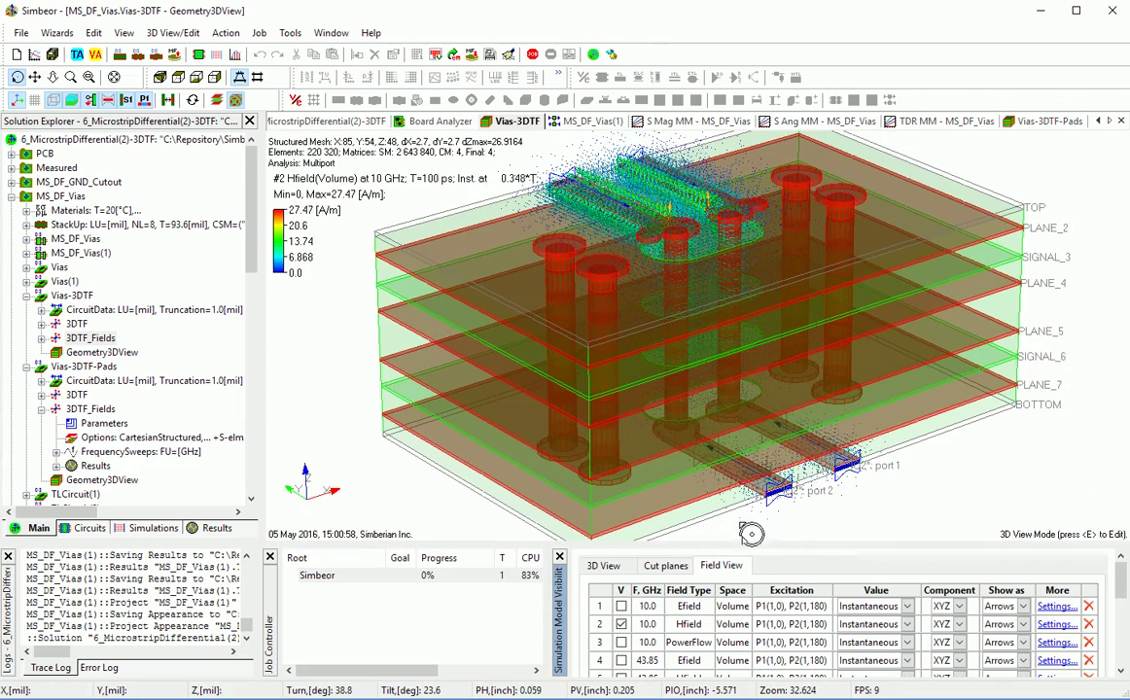
Step: Show the 10 GHz power flow instead of the H-field, and replace it with the 43.85 GHz E-field
left_click(621, 625)
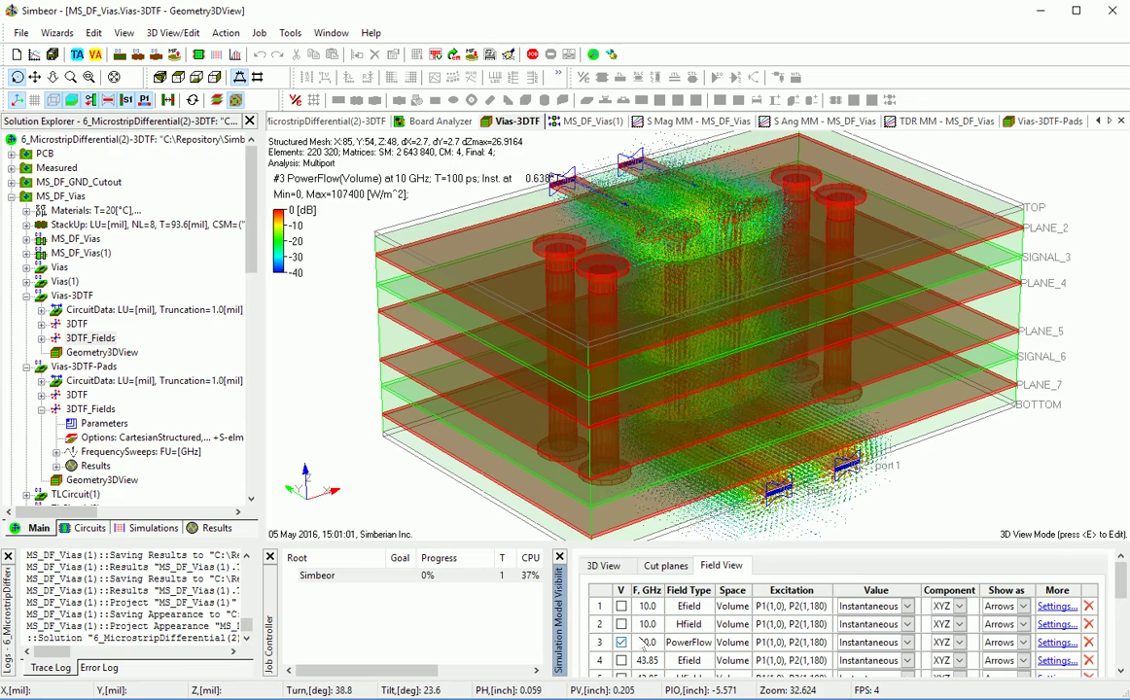
left_click_drag(1119, 584, 1119, 598)
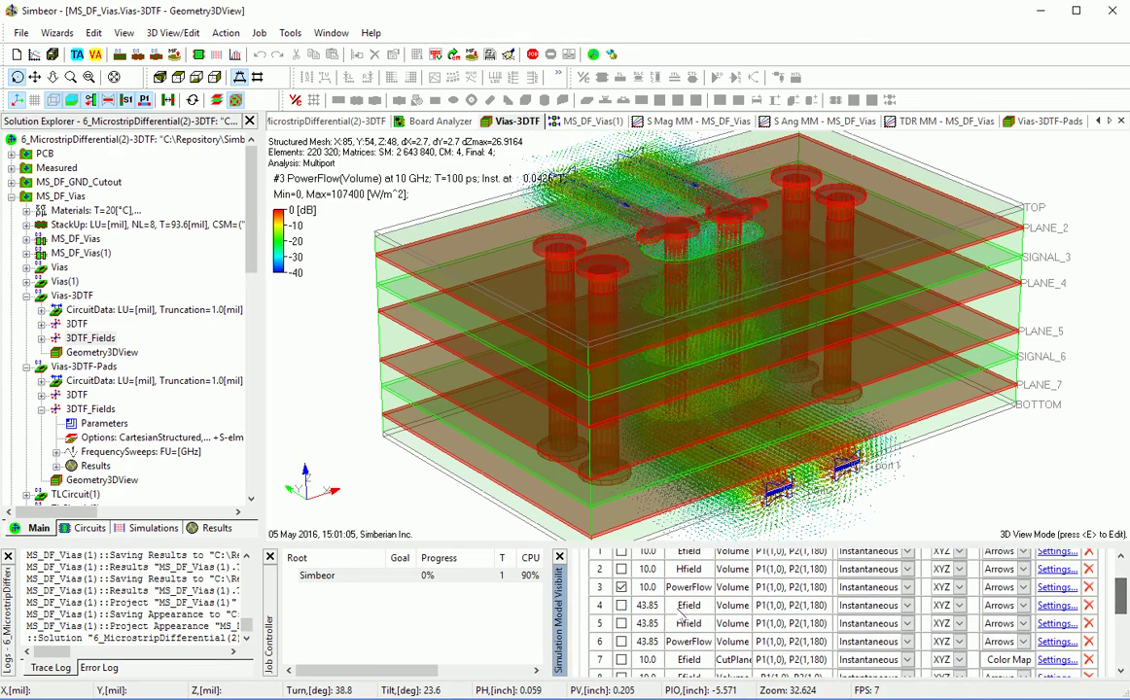
left_click(621, 605)
left_click(622, 587)
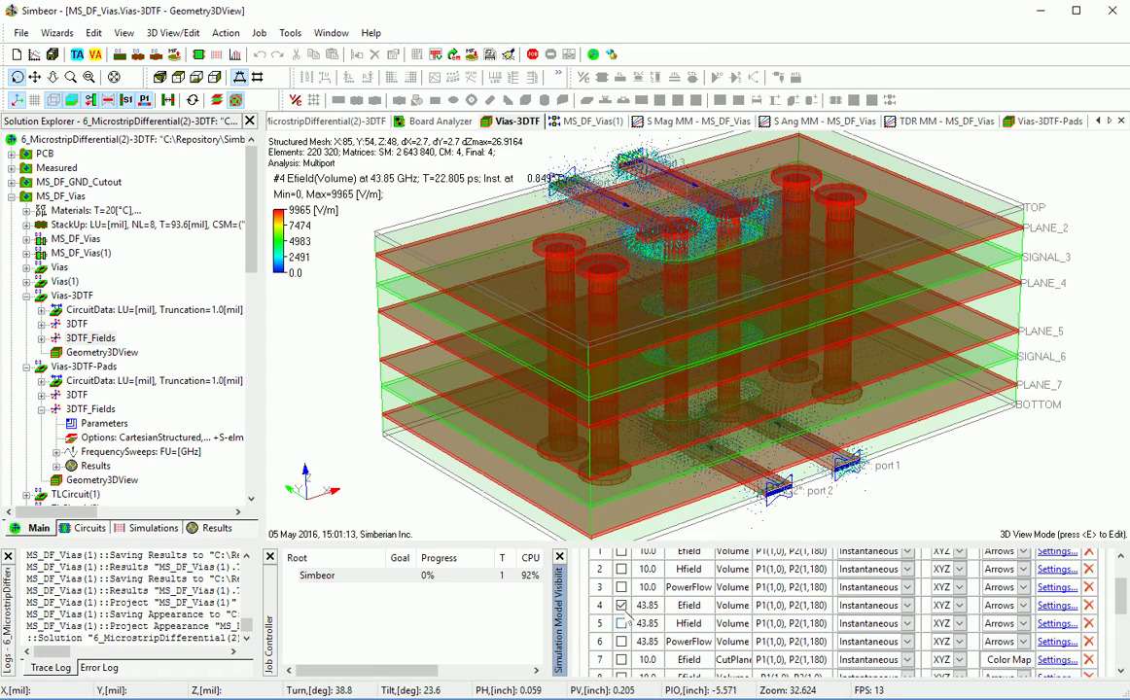
Step: Show the 43.85 GHz H-field instead of the E-field, and replace it with the 43.85 GHz power flow
left_click(621, 604)
left_click(620, 623)
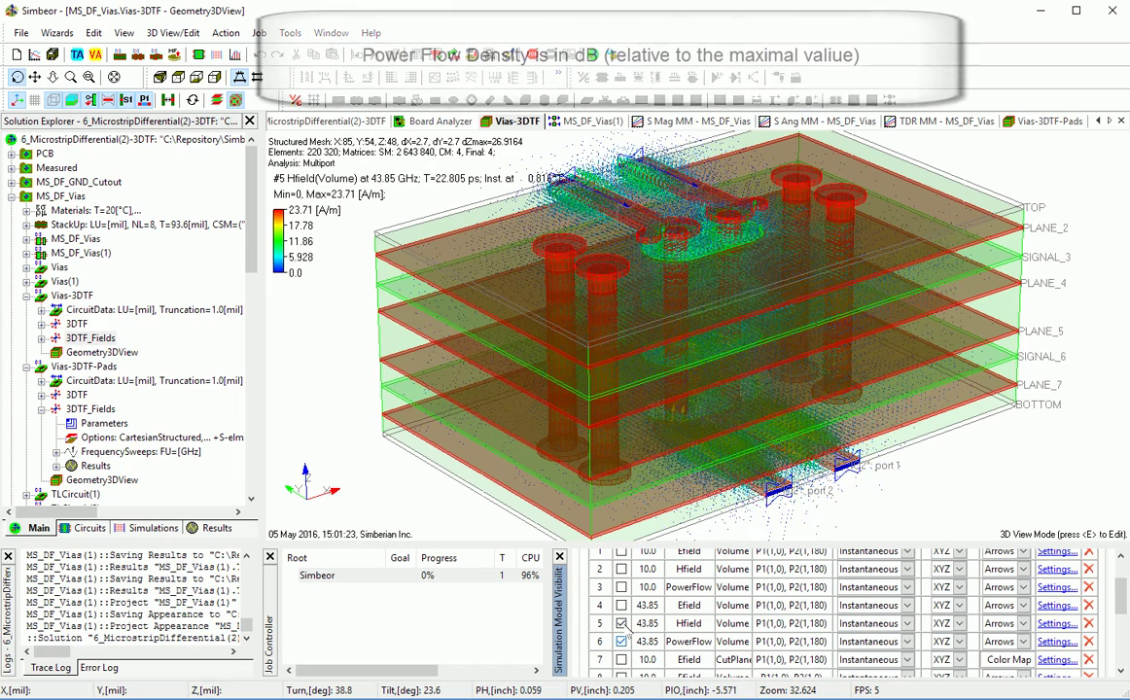
left_click(621, 641)
left_click(622, 623)
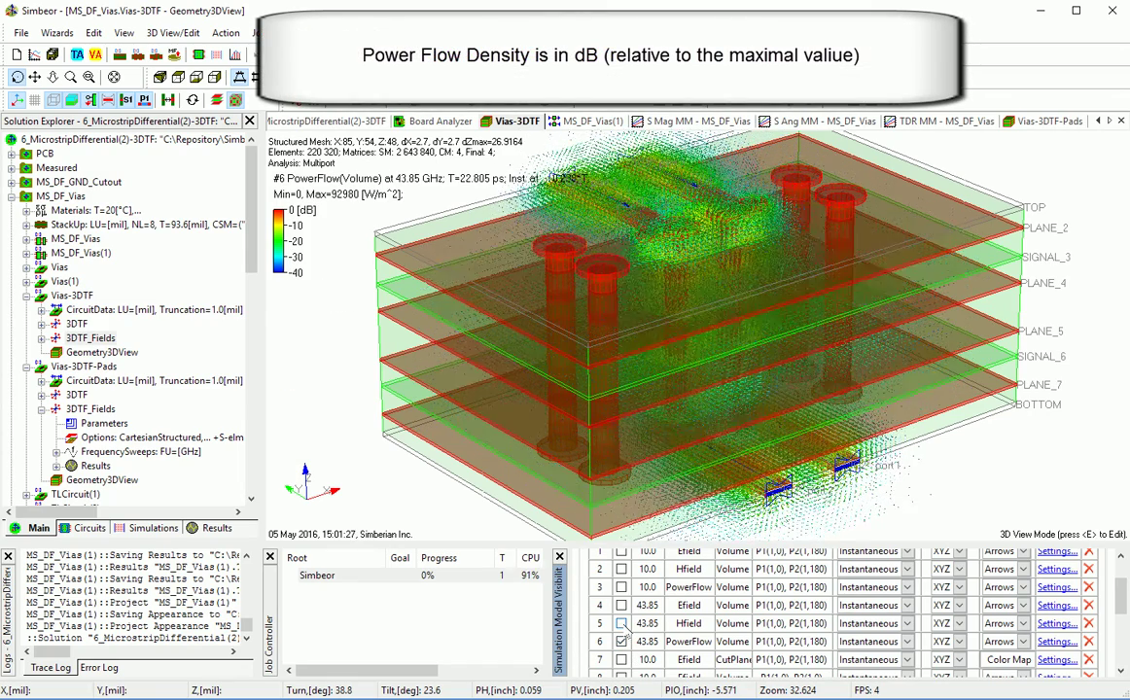
Step: Replace the 43.85 GHz power flow with the 10 GHz E-field for P1(1,0), P2(1,0), and switch to its H-field
left_click_drag(1120, 583, 1120, 615)
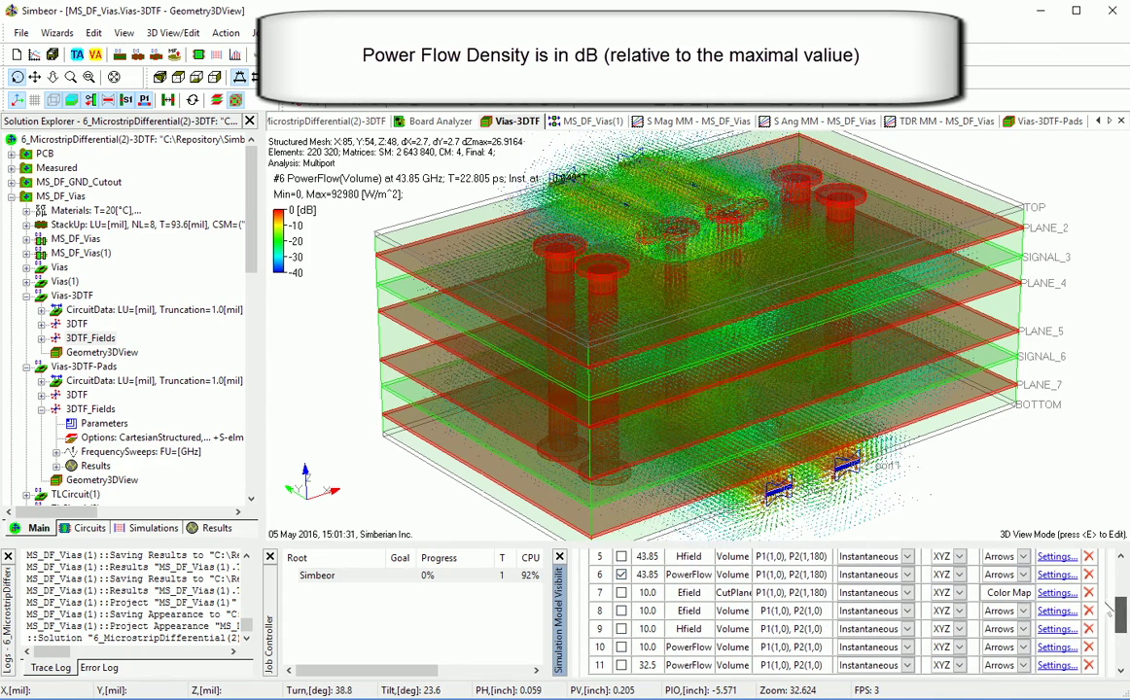
left_click(621, 580)
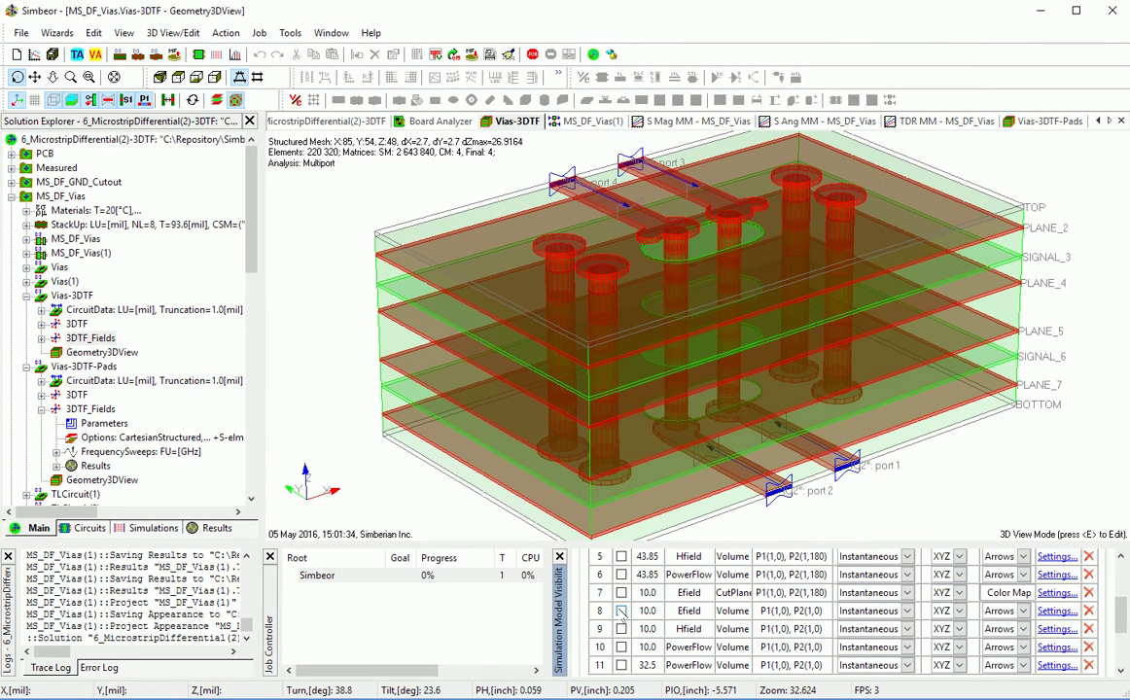
left_click(622, 611)
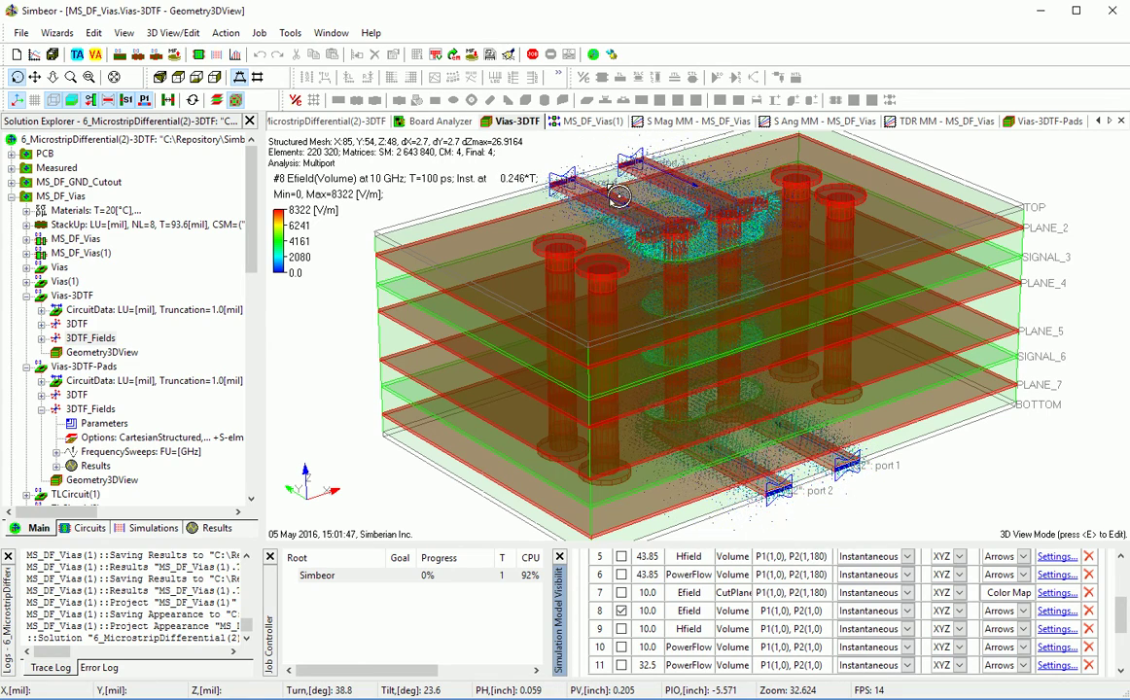
left_click(622, 629)
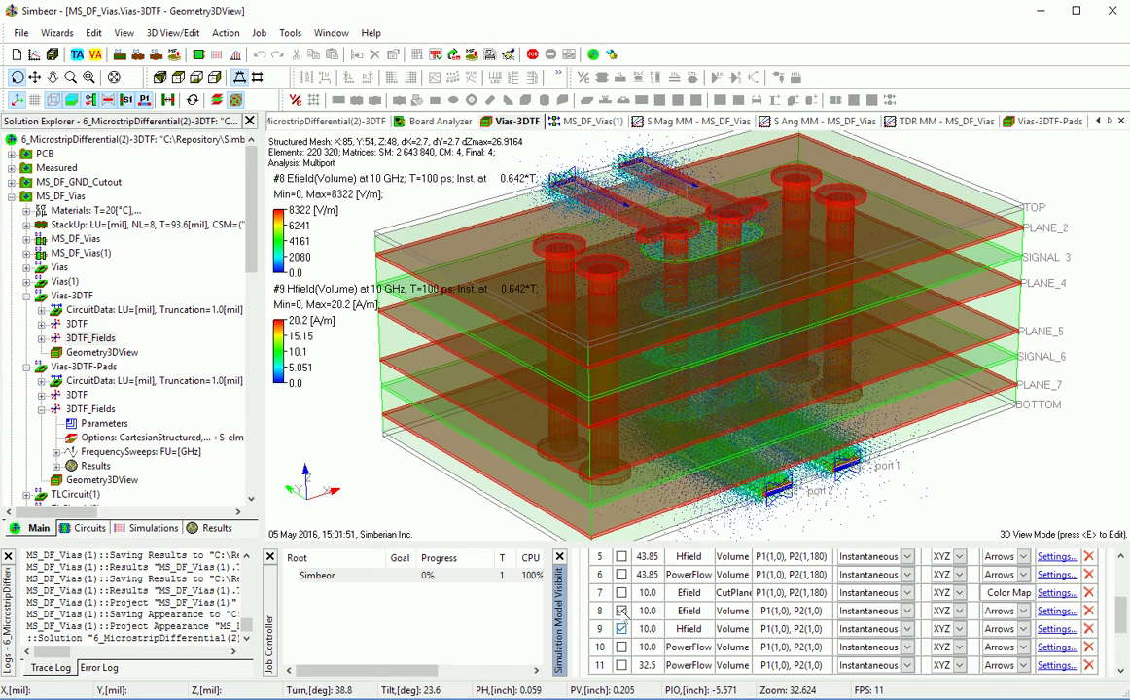
left_click(621, 611)
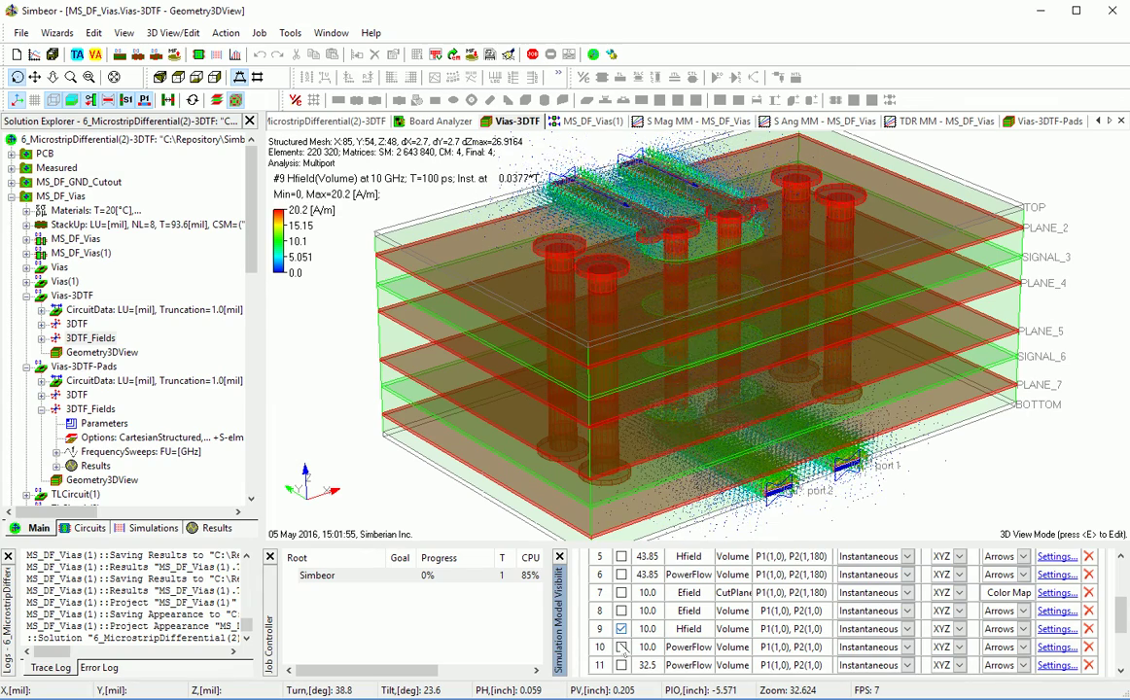
Step: Show the 10 GHz power flow for P1(1,0), P2(1,0) instead of the H-field, and switch to the 32.5 GHz power flow
left_click(621, 647)
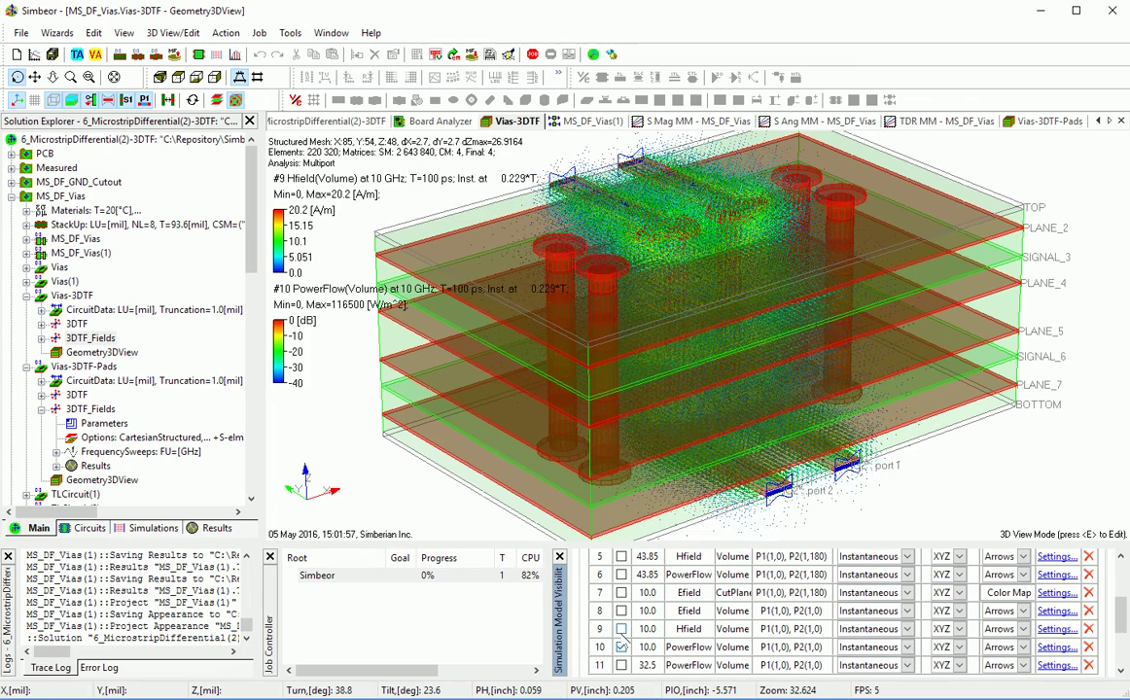
left_click(622, 629)
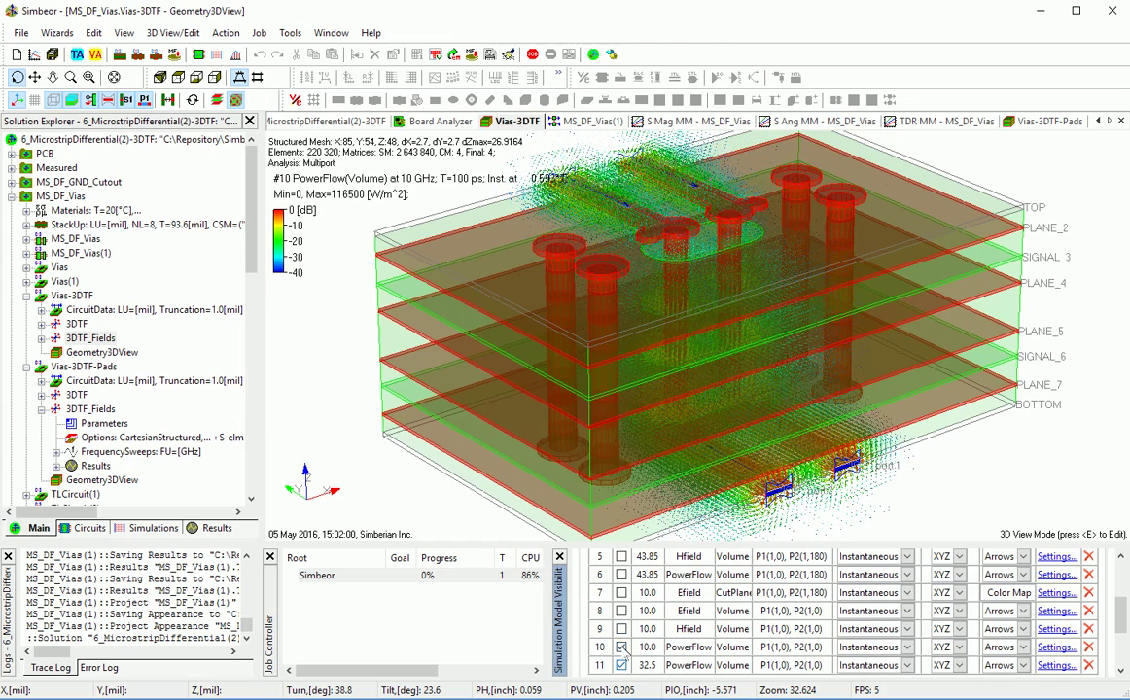
left_click(621, 665)
left_click(622, 646)
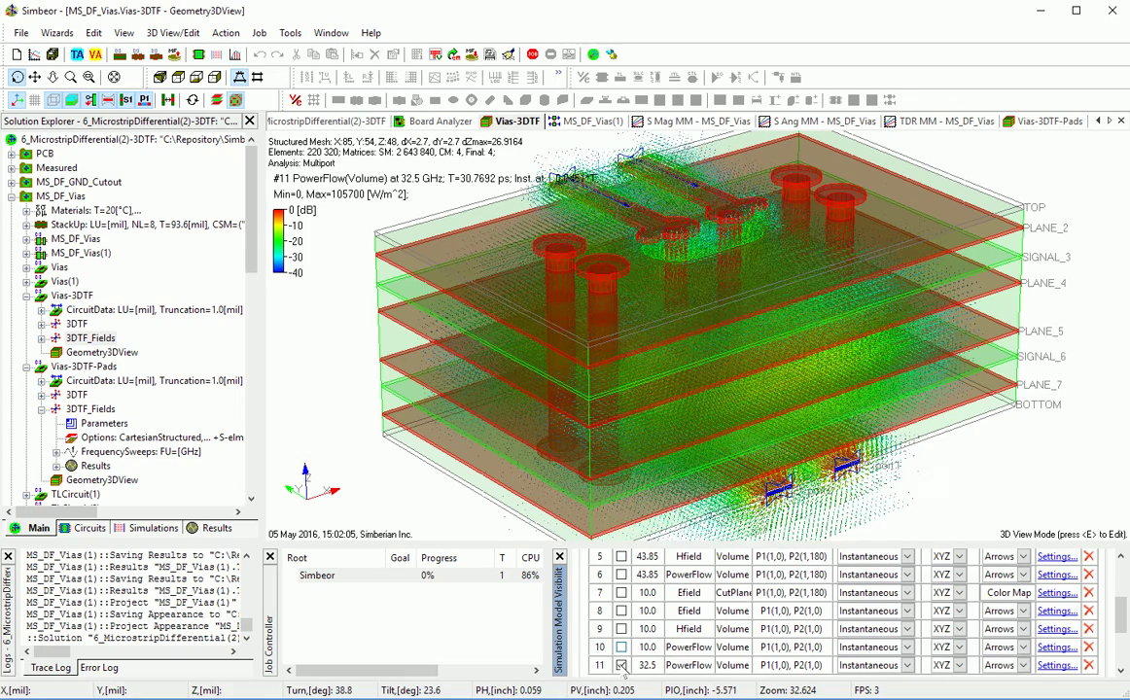
Step: Replace the 32.5 GHz power flow with the 10 GHz E-field for P1(1,0), P2(1,180) and inspect the traces and vias from below
scroll(1018, 562, "up", 3)
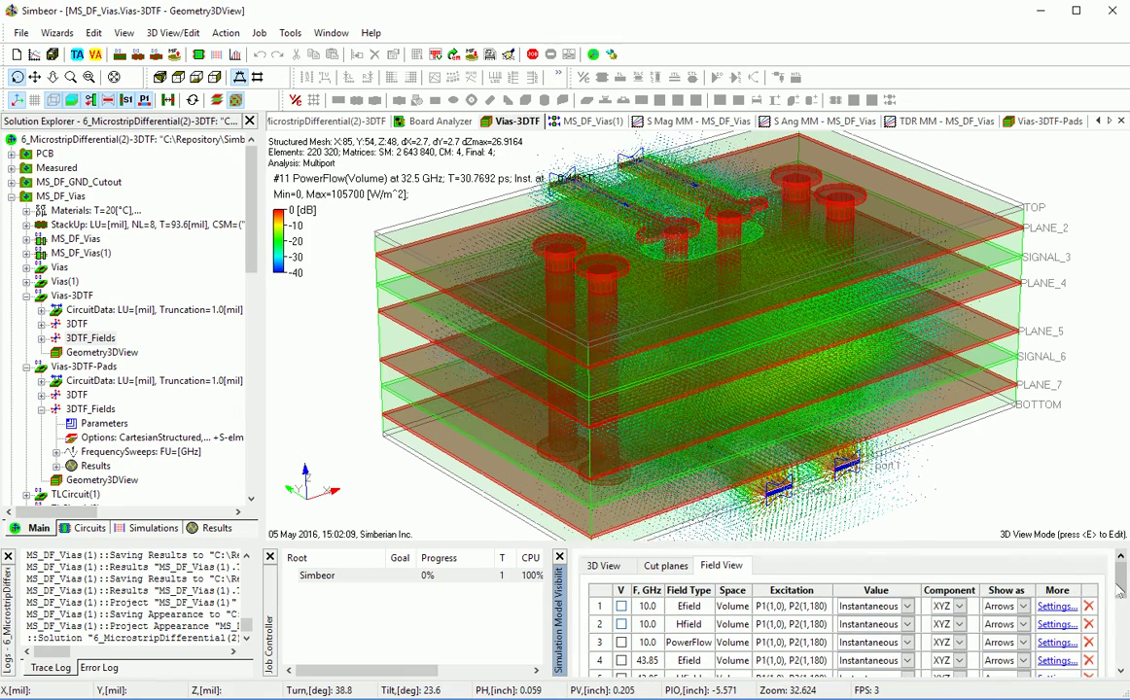
scroll(1123, 655, "down", 3)
scroll(1123, 656, "down", 2)
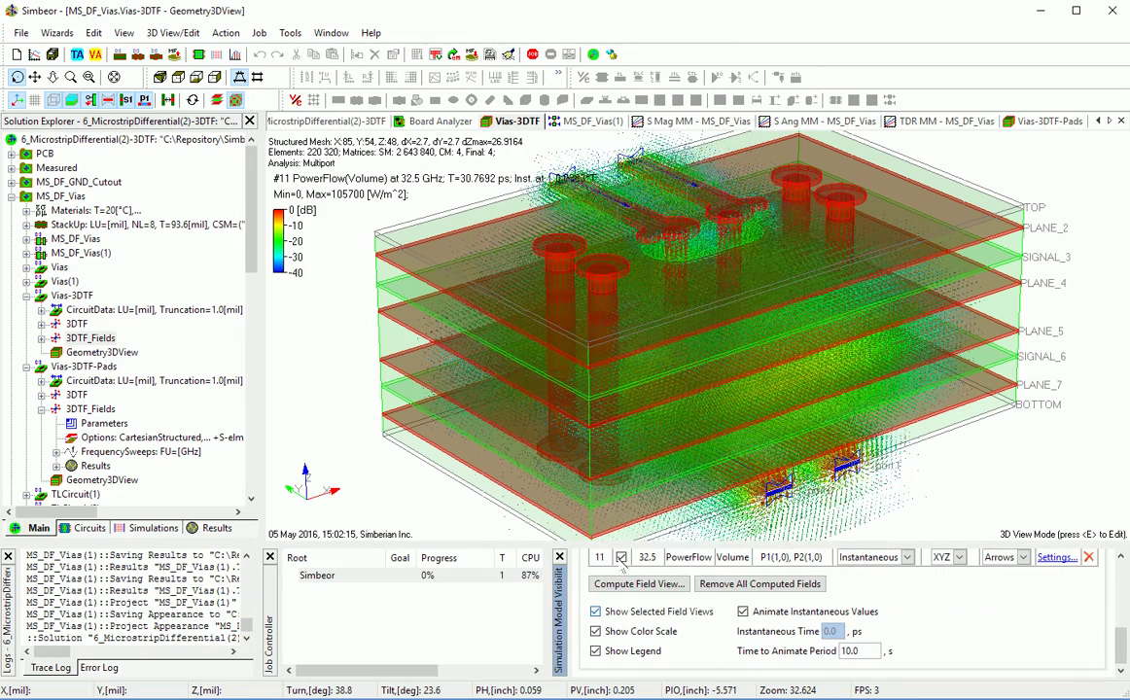
left_click(621, 558)
left_click_drag(1121, 647, 1121, 573)
left_click(622, 604)
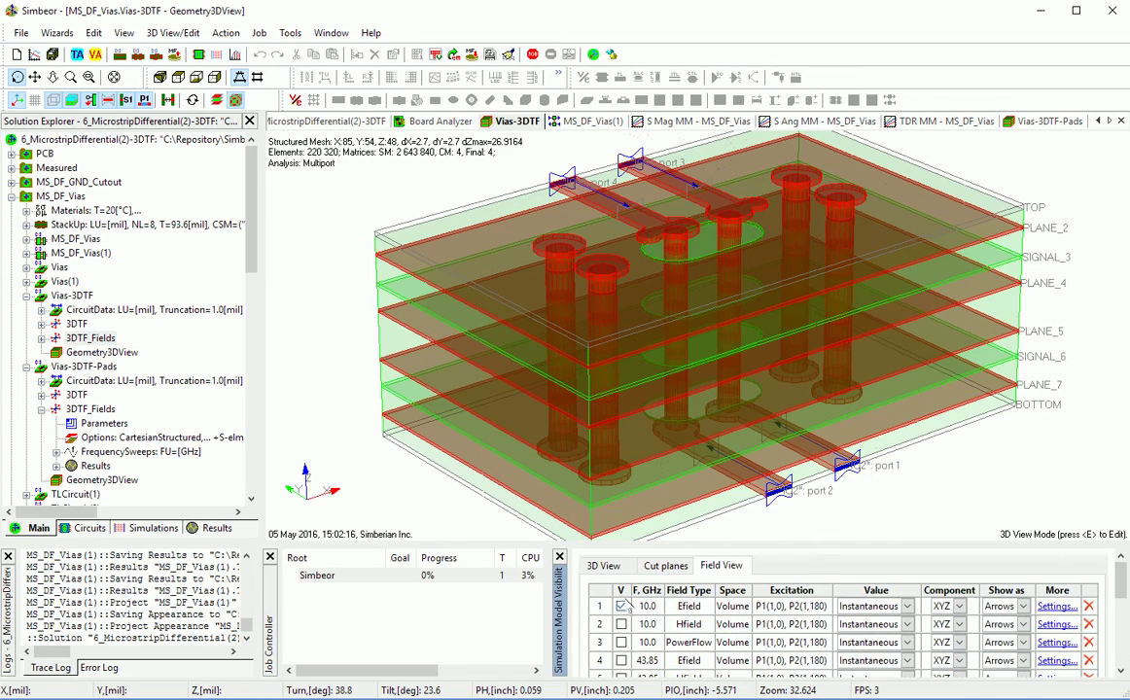
left_click_drag(900, 462, 658, 389)
left_click_drag(678, 311, 775, 356)
scroll(703, 345, "up", 5)
scroll(807, 345, "up", 3)
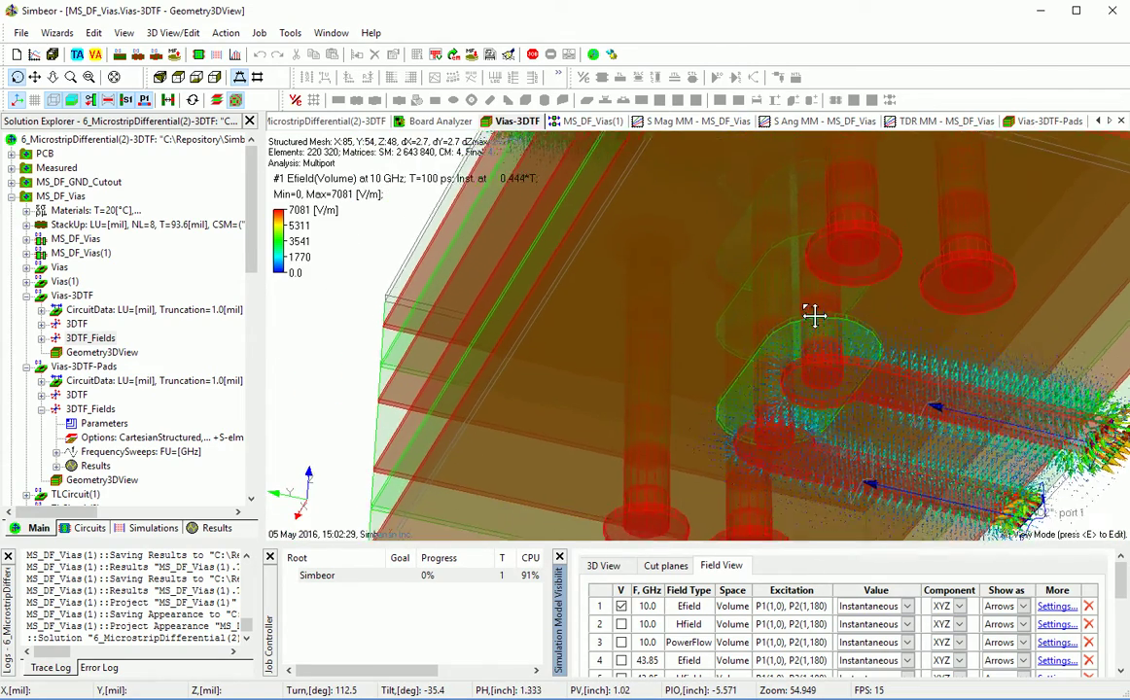
middle_click_drag(905, 332, 797, 340)
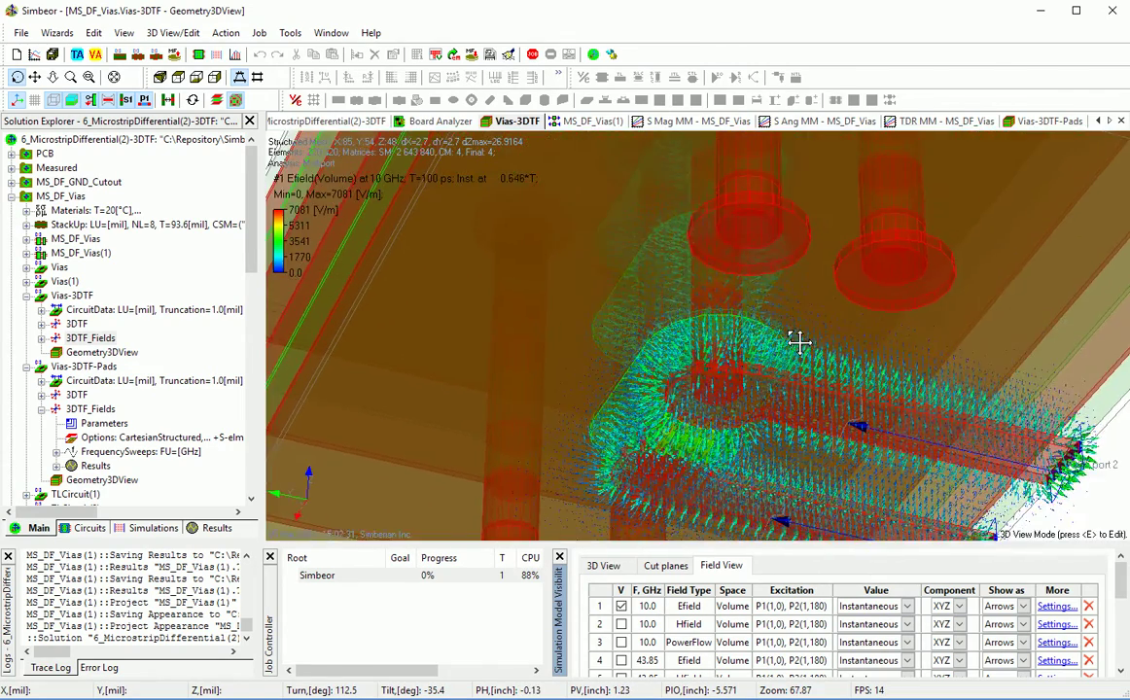
Step: Limit the visible volume with Z-axis cut planes at about -20 and 15 mil, leaving only the bottom portion of the vias
left_click(665, 565)
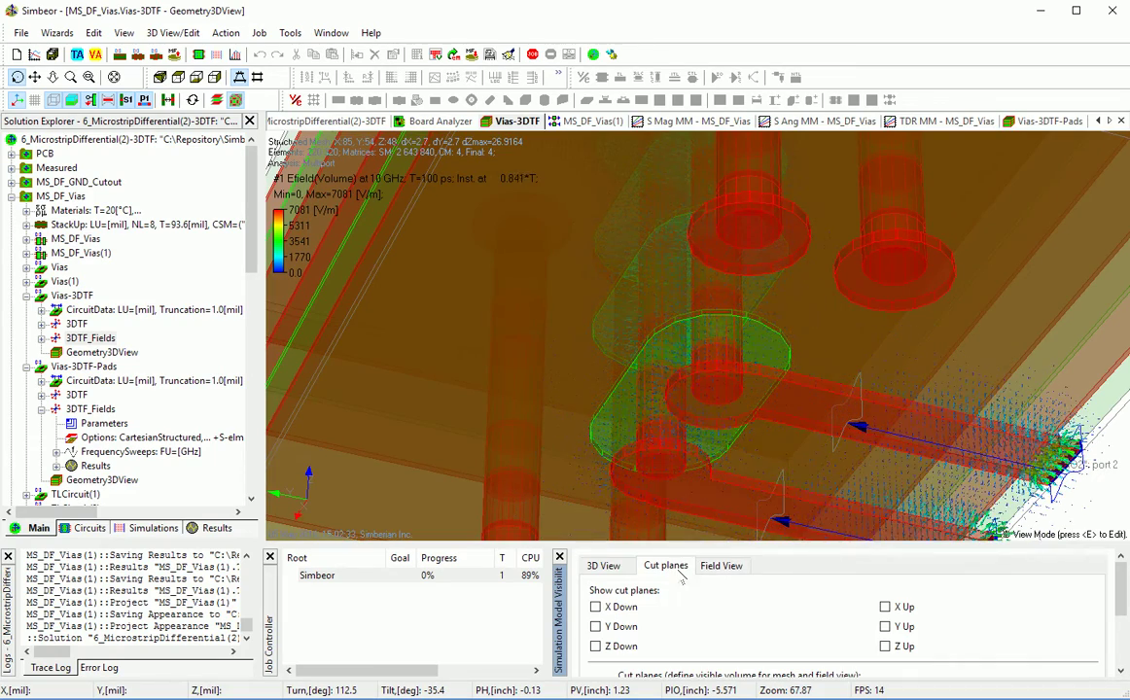
scroll(1070, 593, "down", 3)
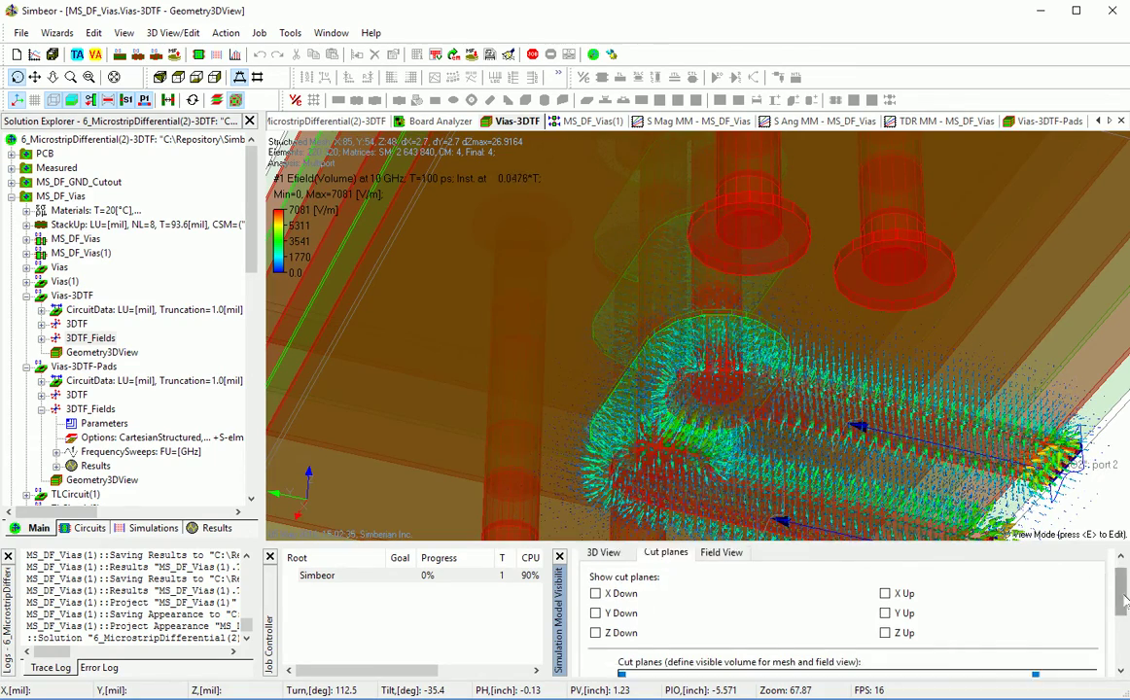
left_click_drag(623, 640, 658, 640)
mouse_move(1072, 639)
left_mouse_down()
mouse_move(737, 640)
mouse_move(757, 640)
left_mouse_up()
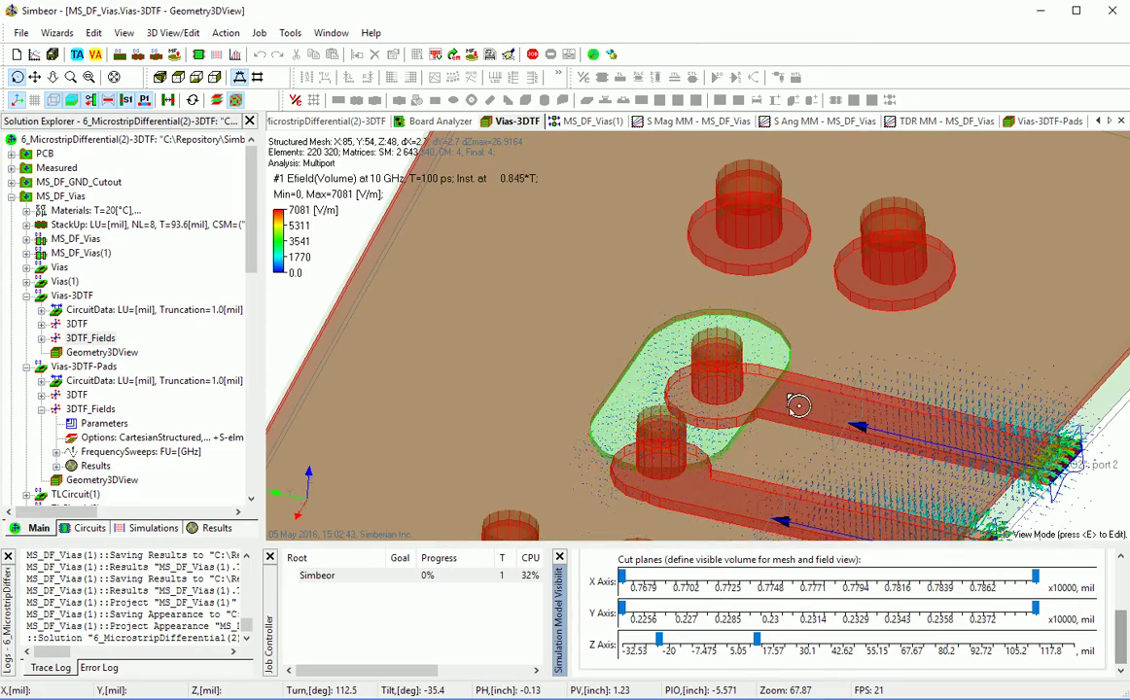
Step: Raise the conductor transparency factor to about 1 in the 3D view visibility attributes so the conductors are drawn solid
scroll(791, 399, "up", 2)
left_click_drag(791, 398, 815, 350)
middle_click_drag(729, 400, 791, 313)
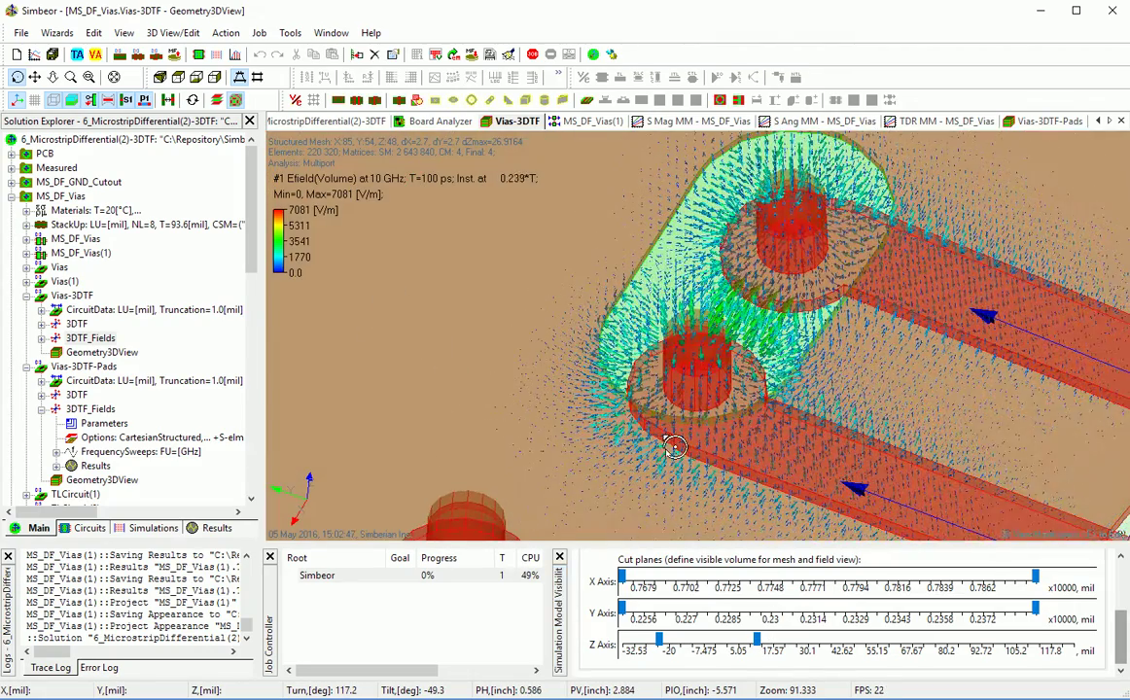
left_click_drag(654, 421, 616, 455)
double_click(608, 451)
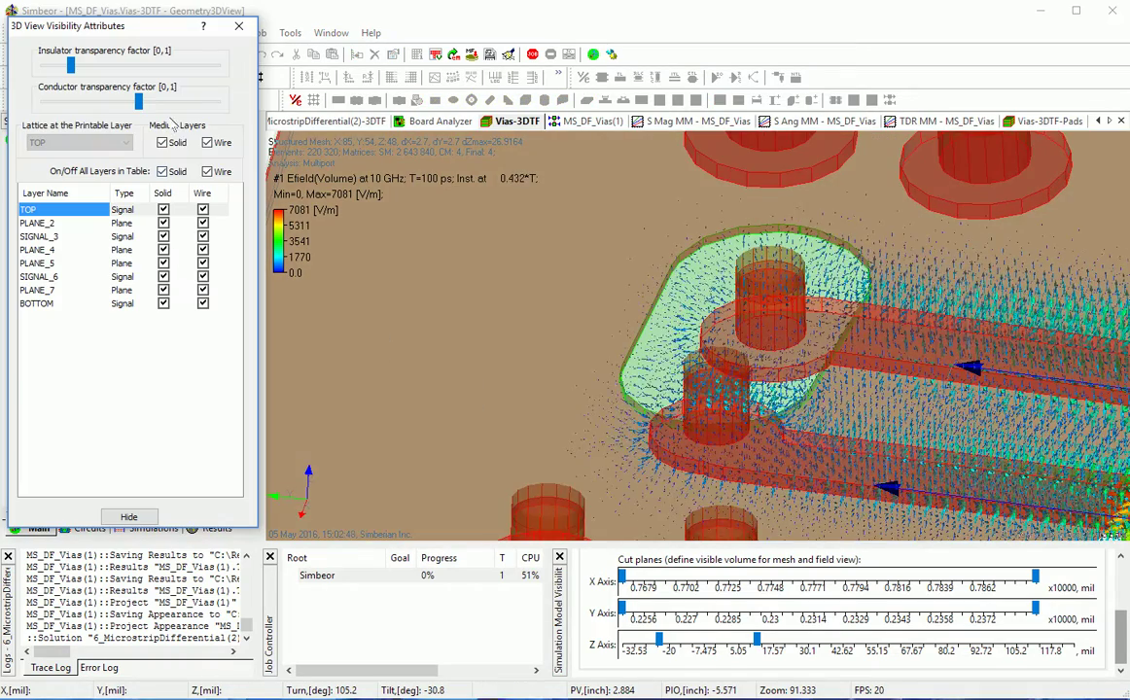
left_click_drag(139, 101, 216, 101)
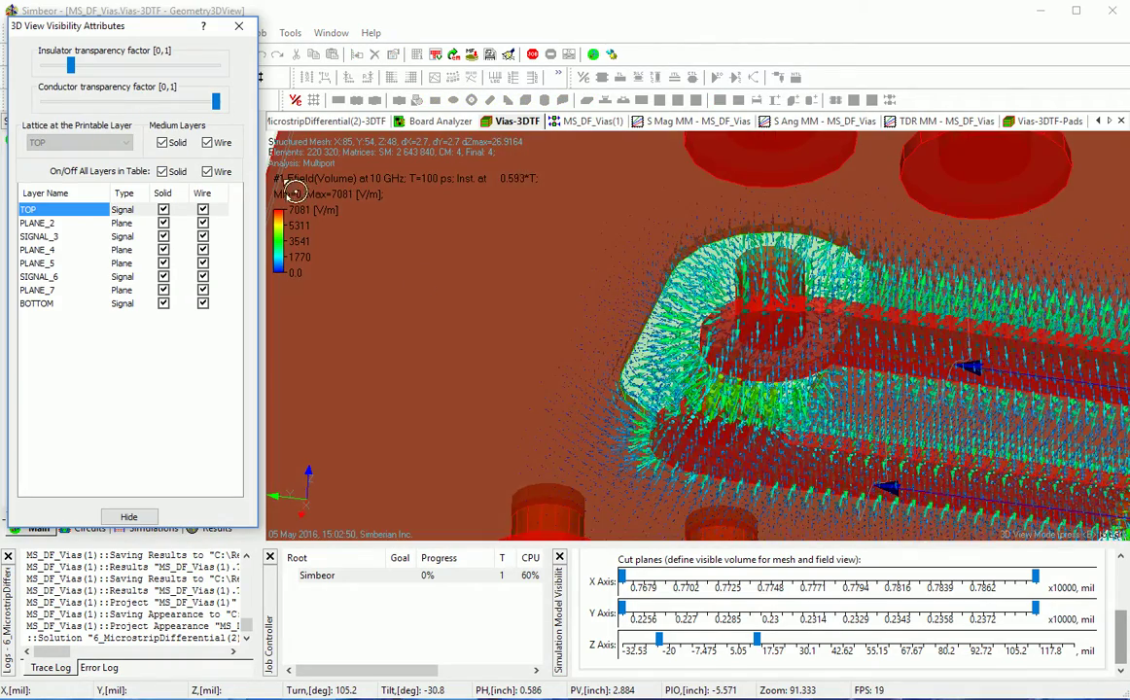
Step: Examine the animated E-field up close between the two signal via pads and the surrounding plane cutout
left_click(890, 302)
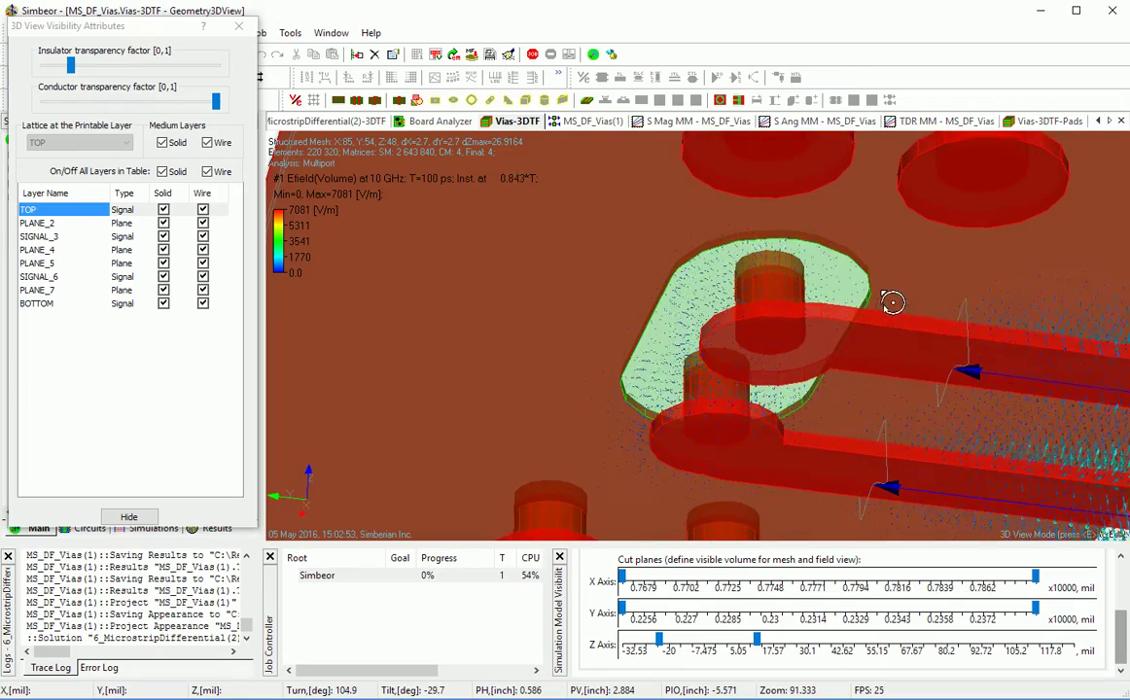
left_click_drag(810, 330, 992, 337)
left_click_drag(661, 313, 840, 345)
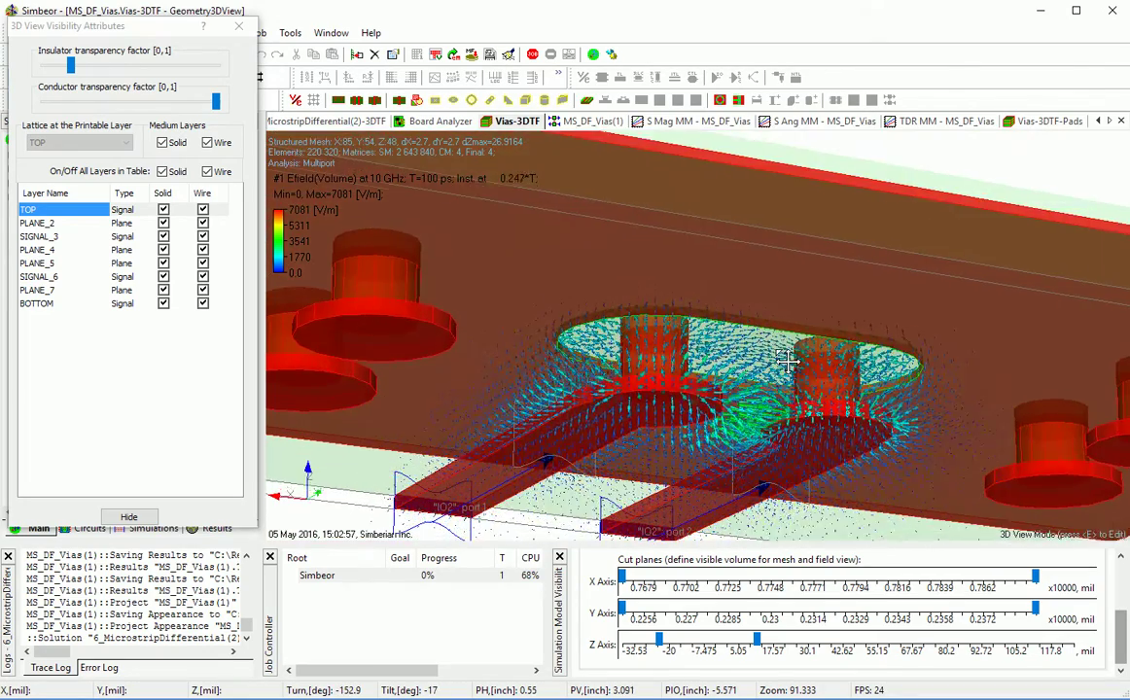
middle_click_drag(806, 354, 824, 357)
left_click_drag(824, 357, 826, 399)
scroll(867, 387, "up", 2)
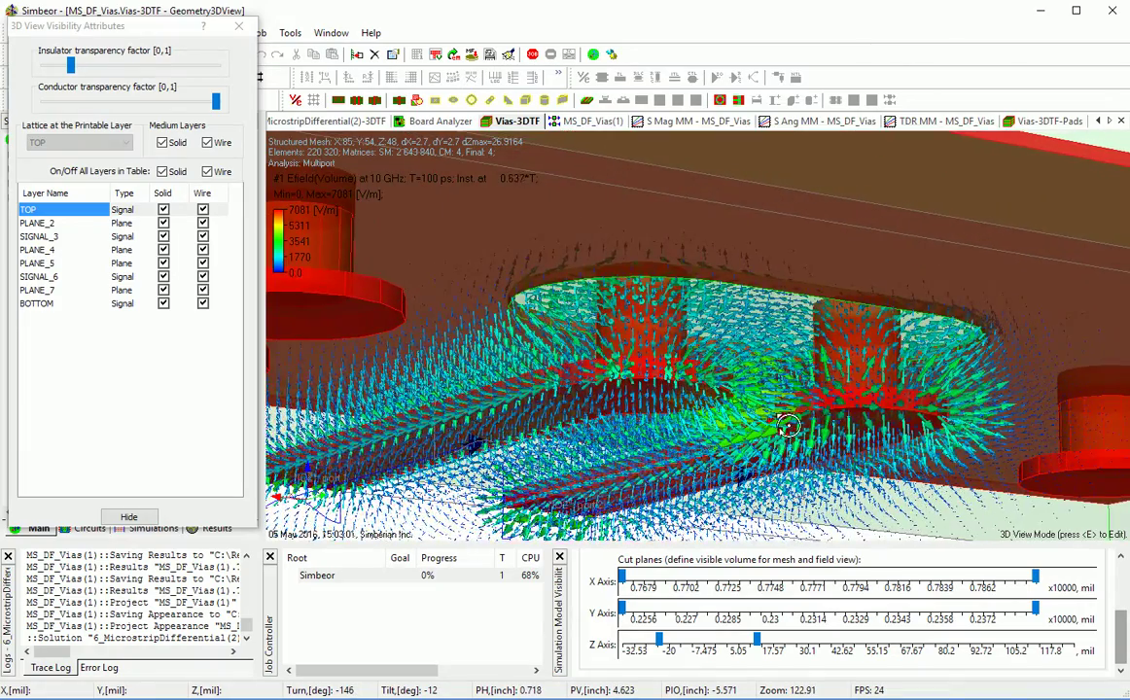
Step: Examine the 10 GHz E-field around the signal via pads from several tilt angles and bring up the computed fields list
left_click_drag(721, 432, 744, 444)
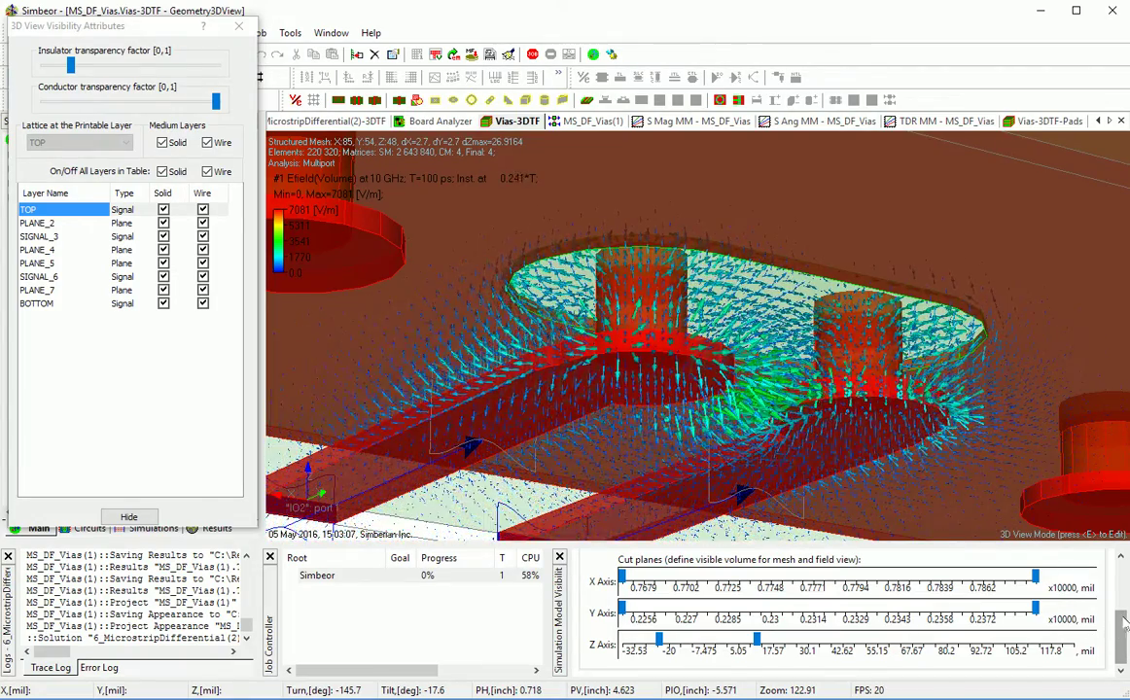
scroll(1018, 573, "up", 3)
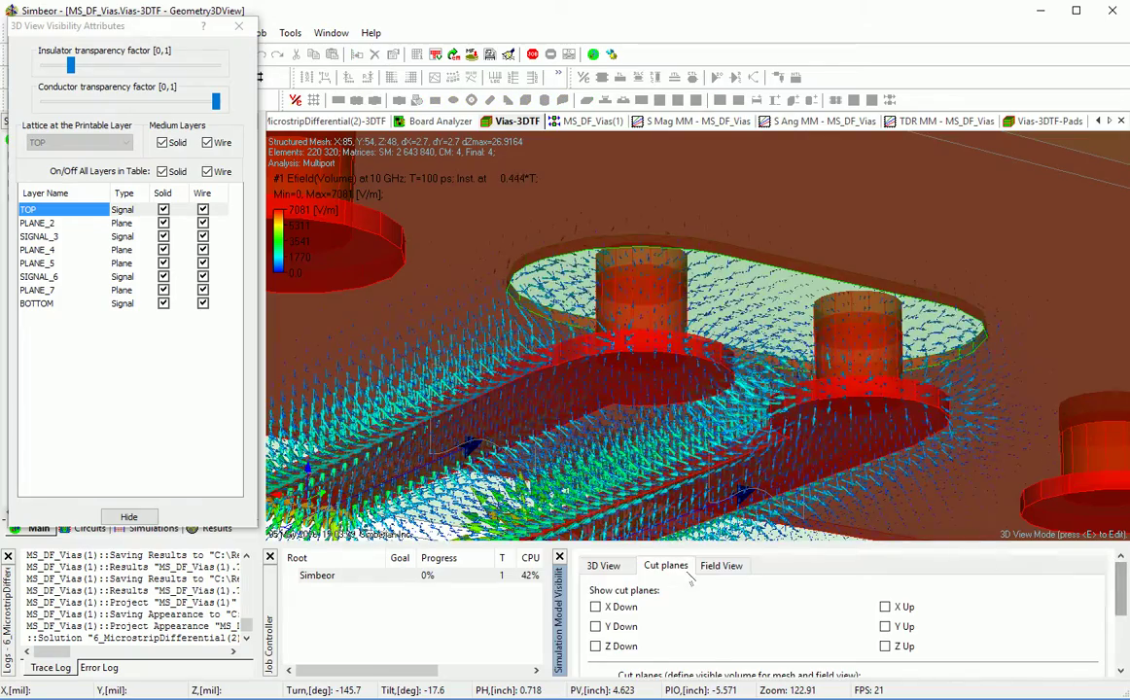
left_click(724, 565)
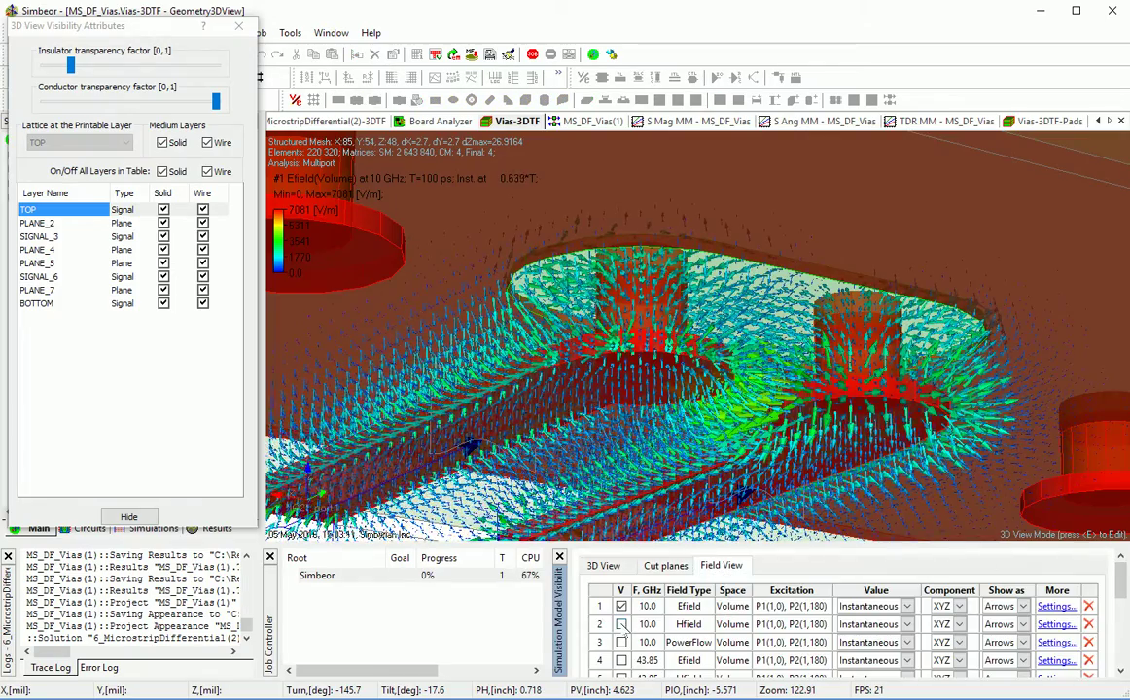
left_click_drag(719, 398, 651, 336)
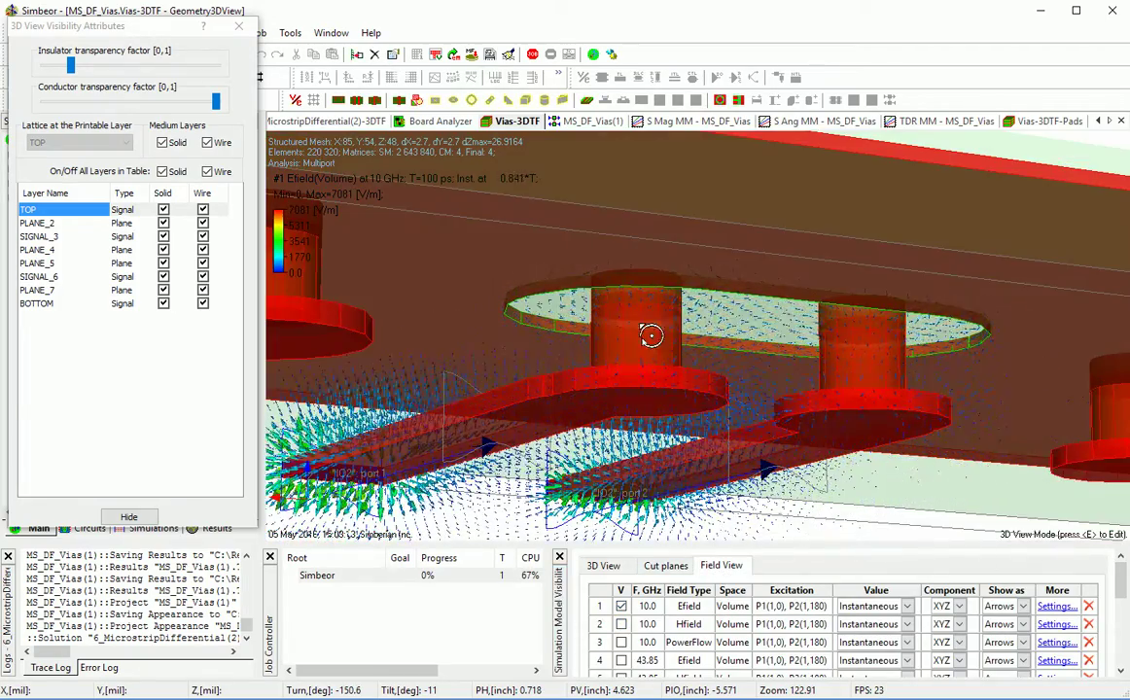
left_click_drag(729, 371, 752, 367)
left_click_drag(757, 366, 758, 313)
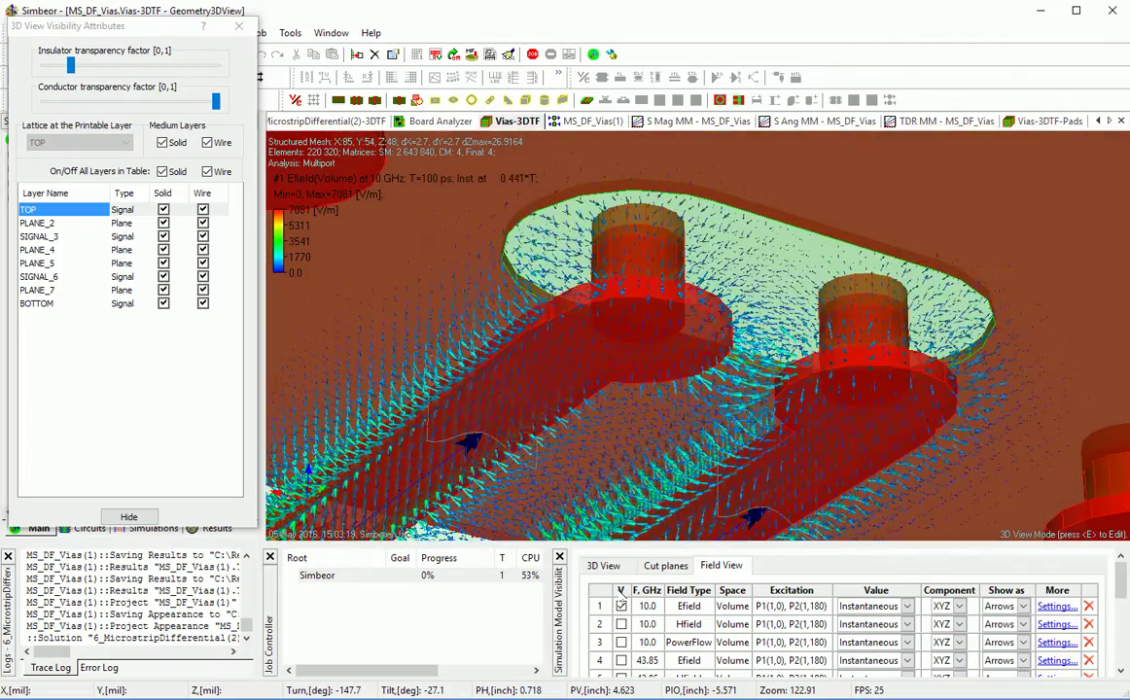
Step: Replace the 10 GHz E-field with the 10 GHz H-field for P1(1,0), P2(1,180) and view it closely at the via pads
left_click(620, 624)
left_click(620, 607)
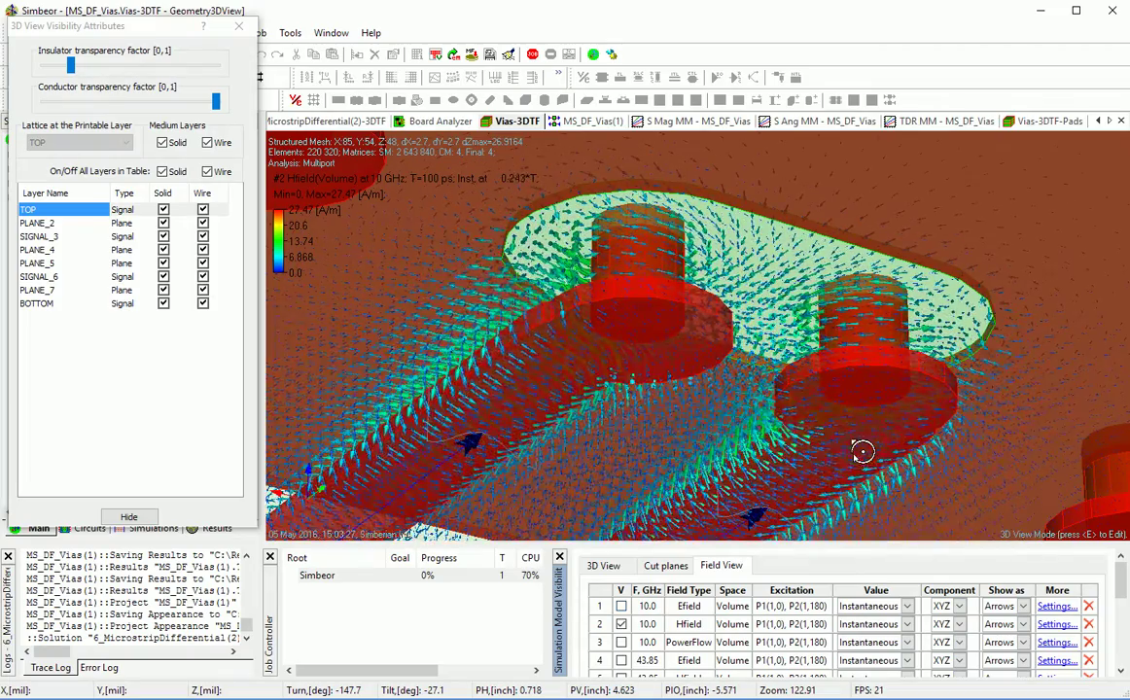
scroll(863, 374, "up", 2)
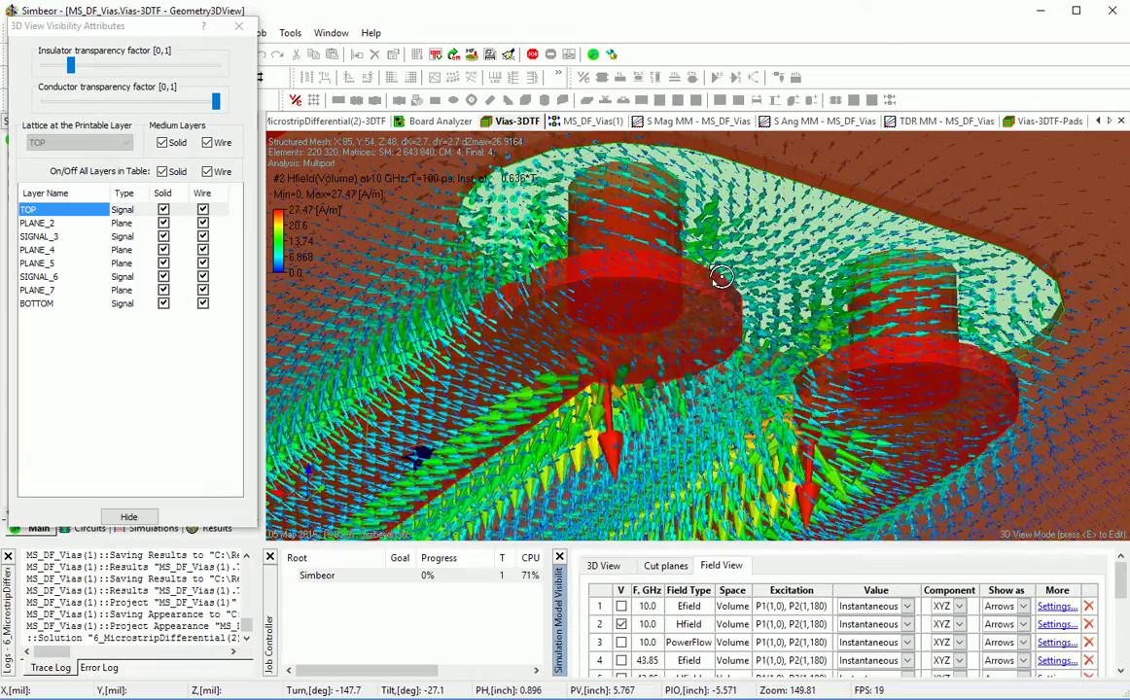
Step: Replace the H-field with the 10 GHz power flow for P1(1,0), P2(1,180) and inspect the plane cutout from above and below
left_click(621, 642)
left_click(622, 624)
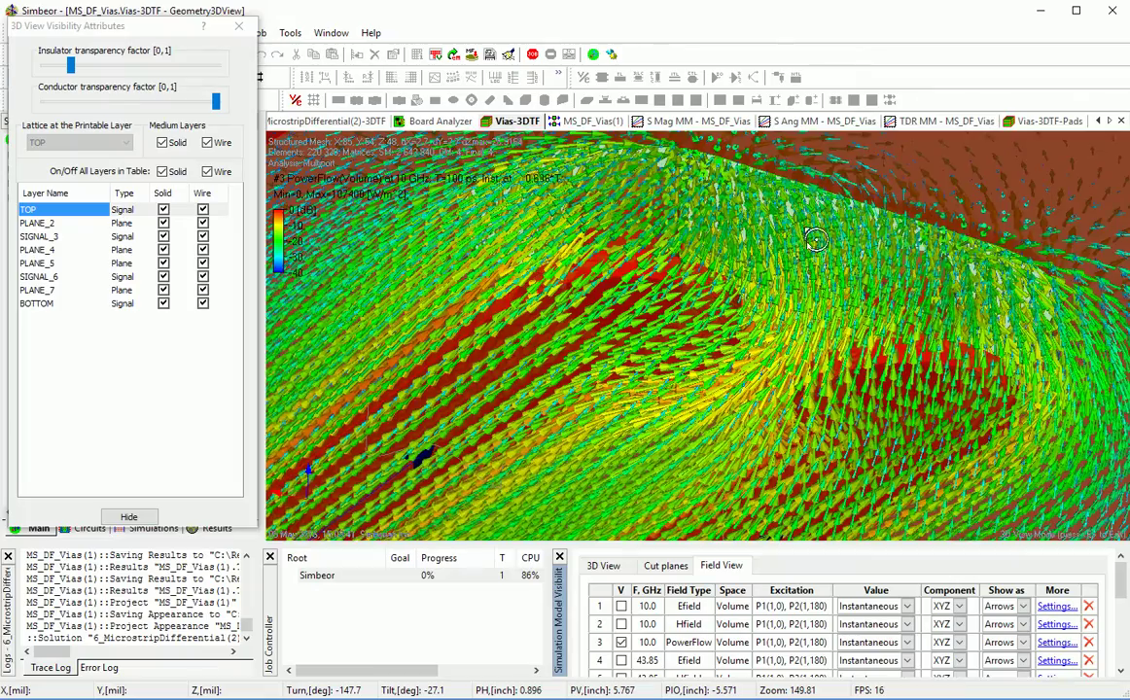
left_click_drag(817, 233, 837, 405)
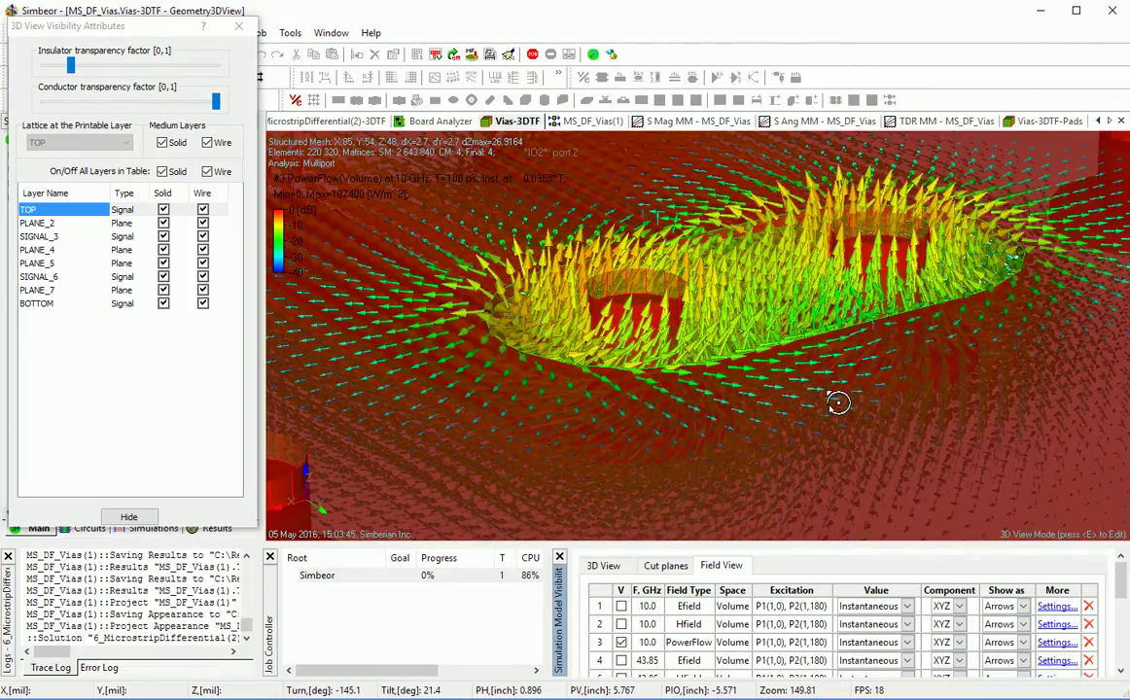
left_click_drag(837, 403, 809, 231)
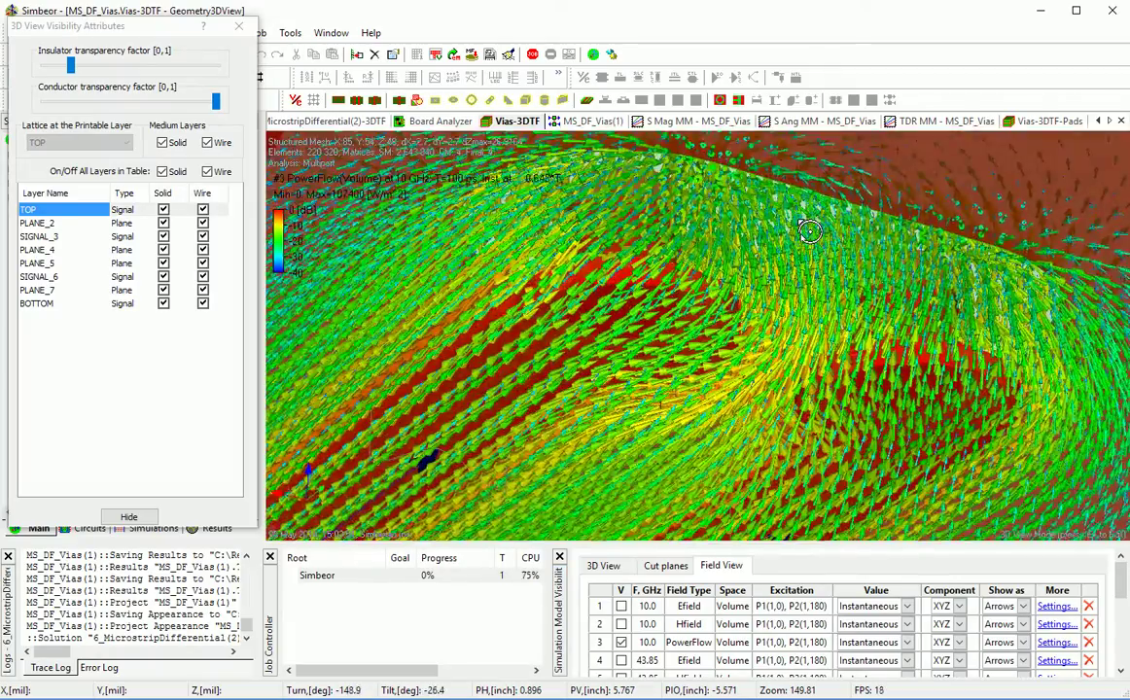
scroll(892, 406, "up", 3)
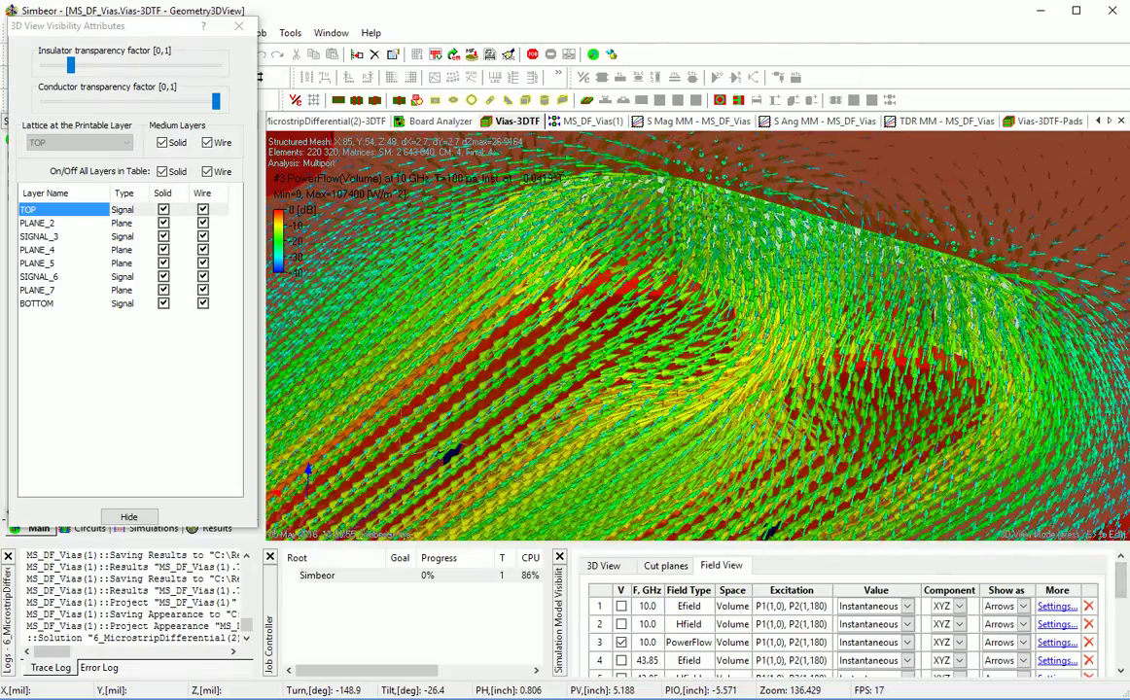
Step: Show the 43.85 GHz E-field for P1(1,0), P2(1,180) close up at the via pads, and replace it with the 43.85 GHz H-field
scroll(649, 610, "down", 2)
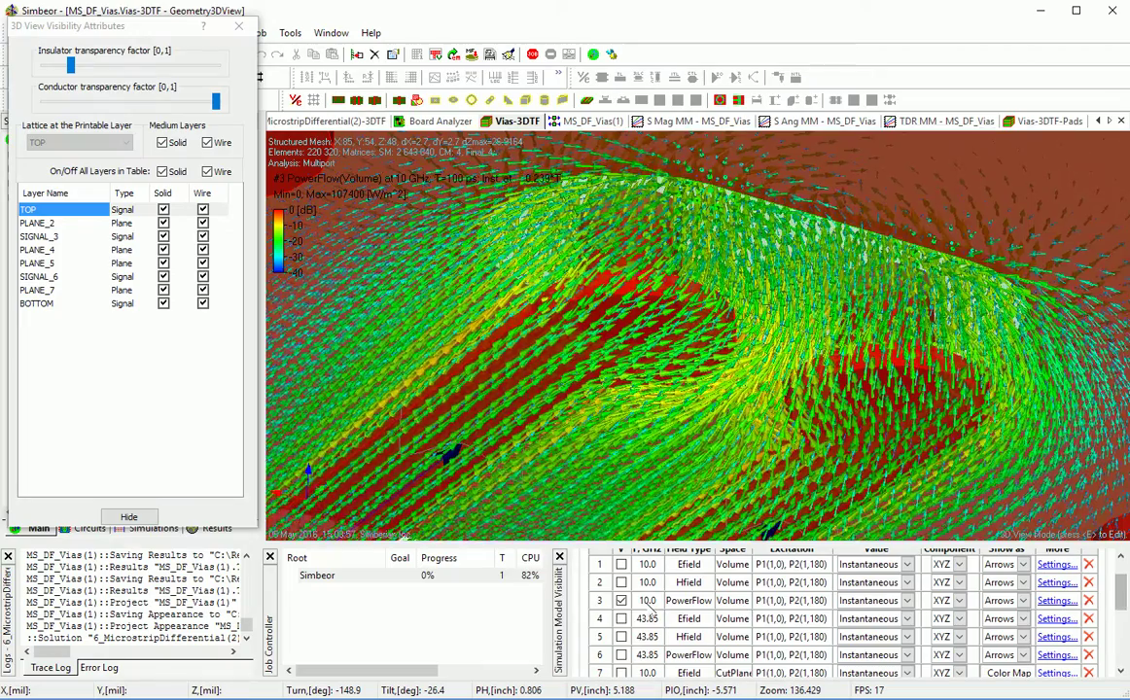
left_click(621, 600)
left_click(621, 618)
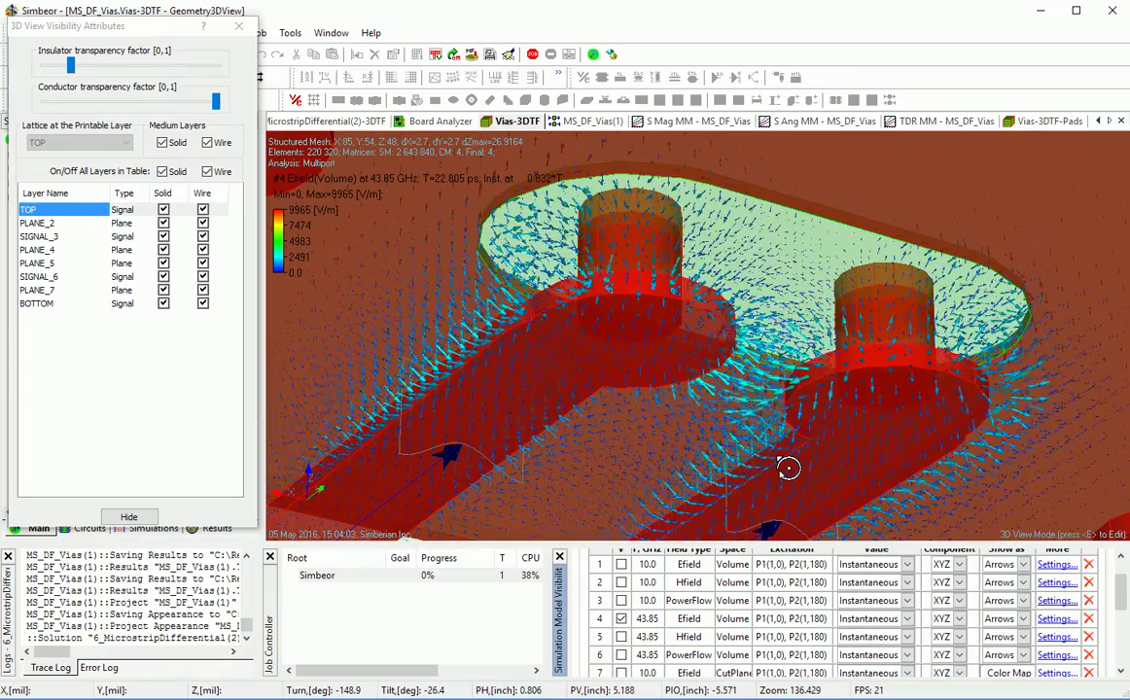
scroll(788, 468, "up", 1)
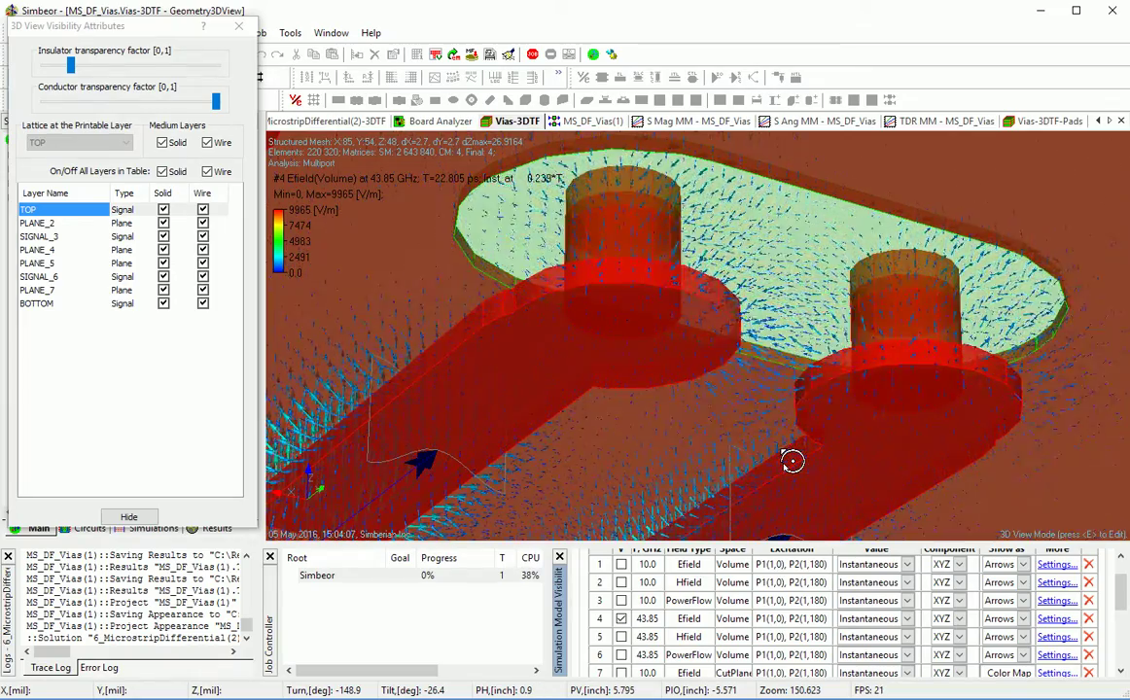
scroll(793, 461, "down", 1)
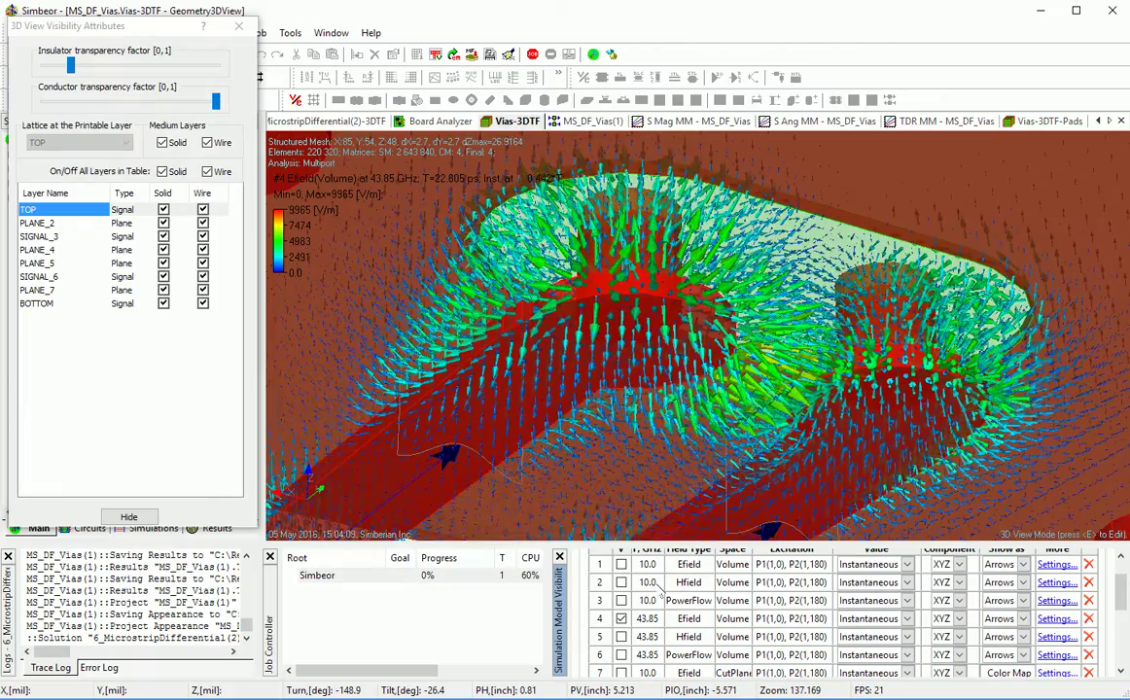
left_click(621, 636)
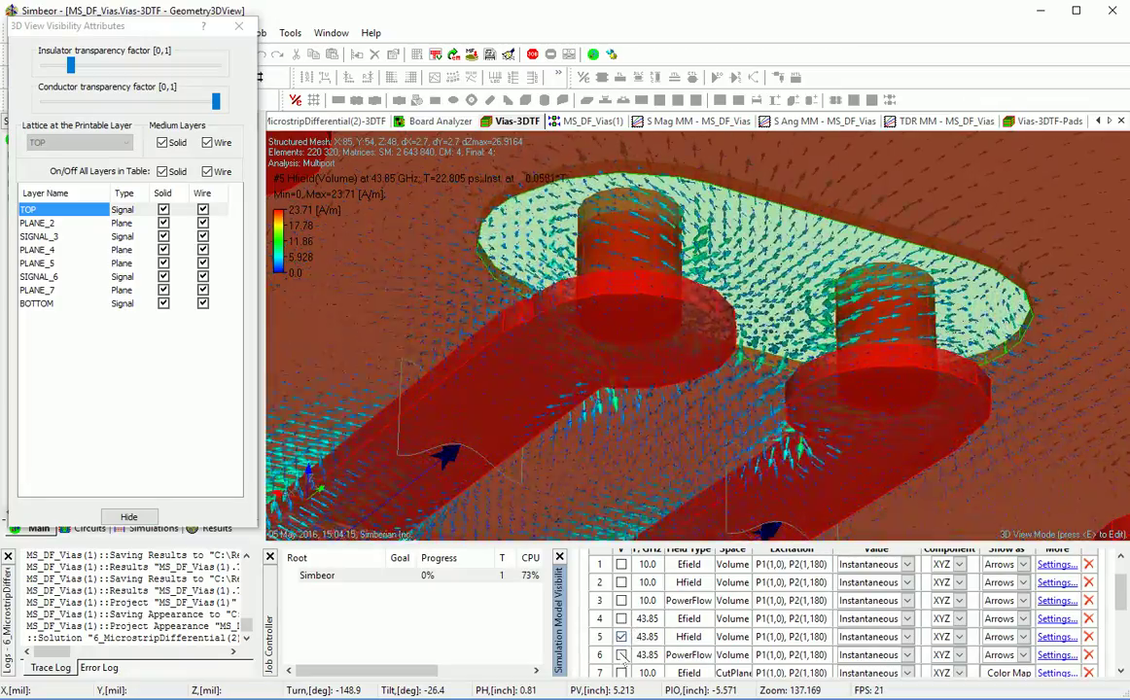
Step: Replace the H-field with the 43.85 GHz power flow for P1(1,0), P2(1,180) and inspect the vias and cutout from above and below
left_click(621, 653)
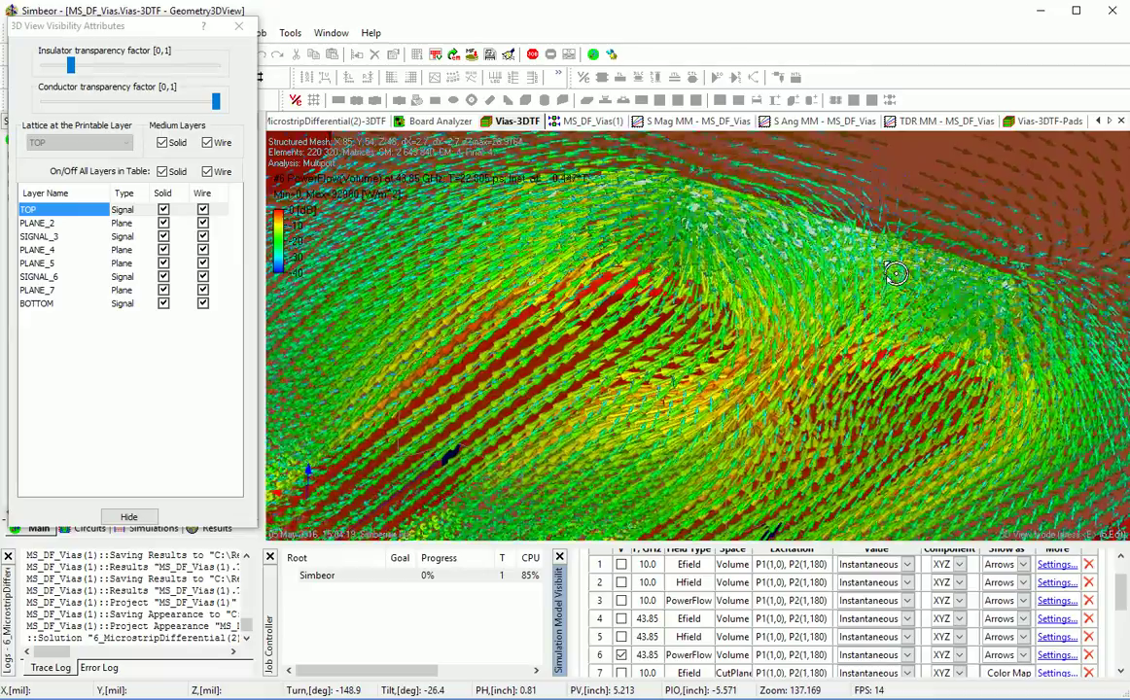
left_click_drag(896, 277, 903, 403)
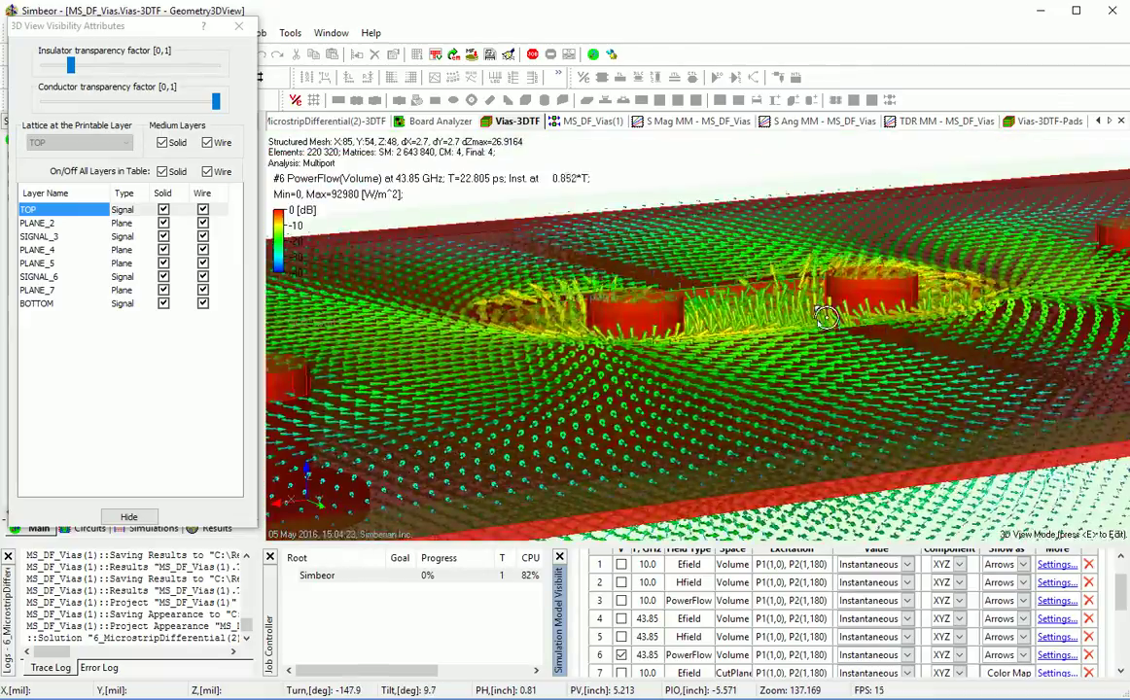
left_click_drag(871, 351, 833, 381)
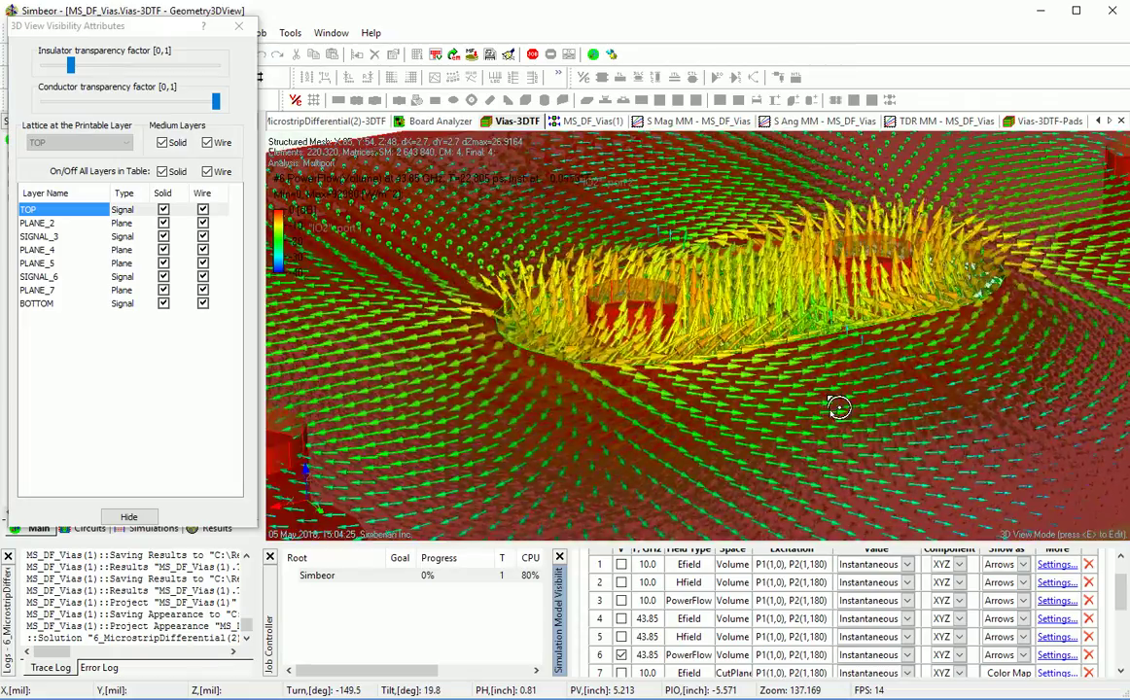
scroll(837, 409, "down", 3)
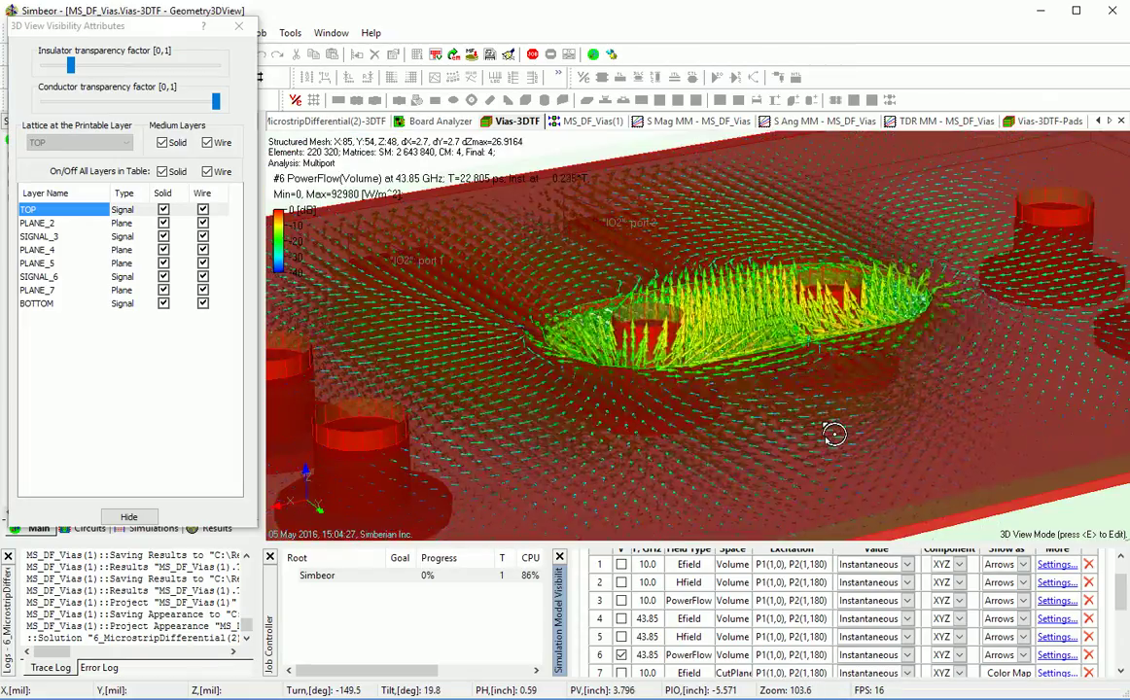
left_click_drag(834, 435, 858, 272)
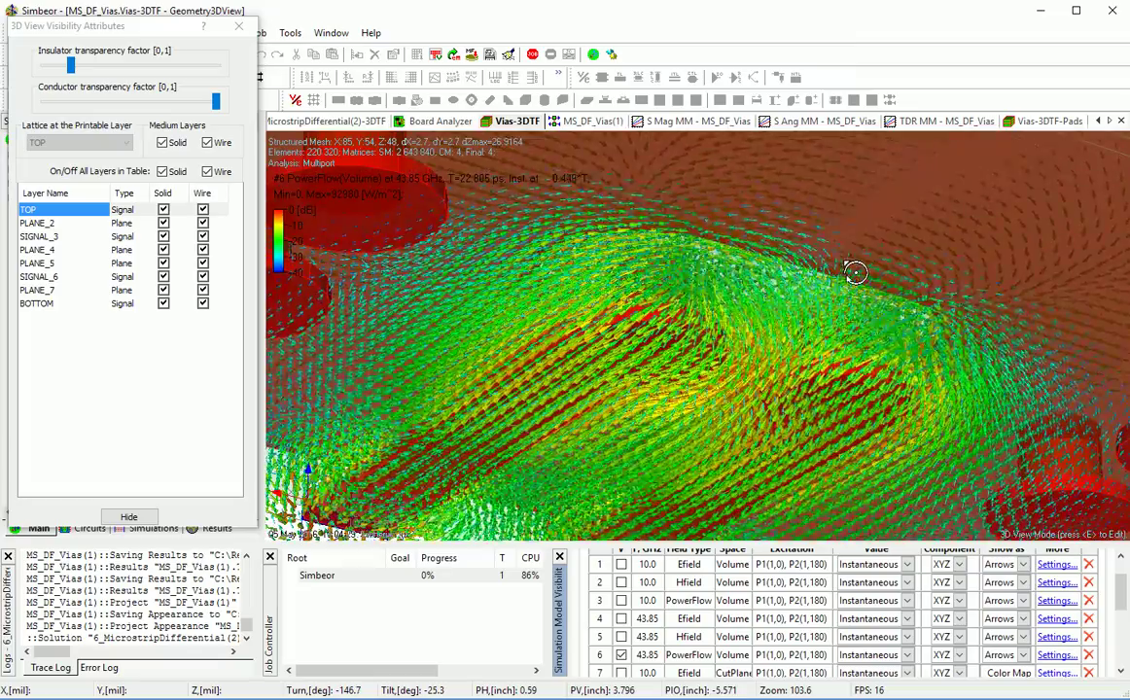
Step: Replace the 43.85 GHz power flow with the 10 GHz E-field for P1(1,0), P2(1,0) and examine it up close between the via pads
scroll(781, 630, "down", 2)
scroll(777, 629, "down", 1)
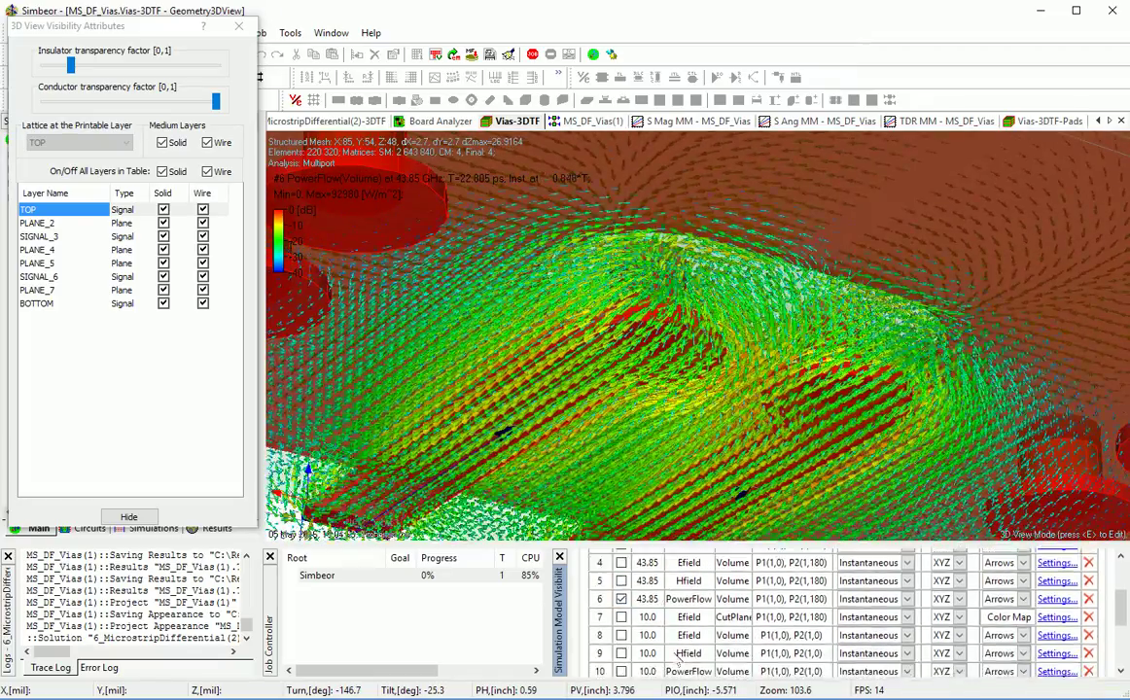
left_click(621, 588)
left_click(621, 624)
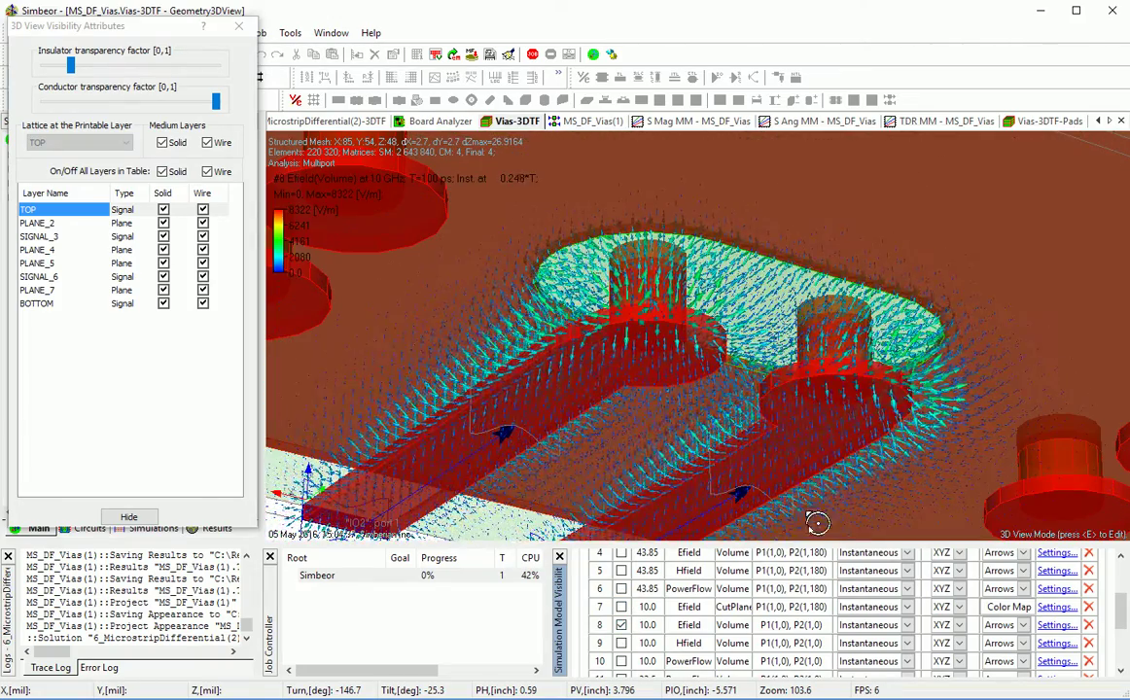
scroll(850, 488, "up", 5)
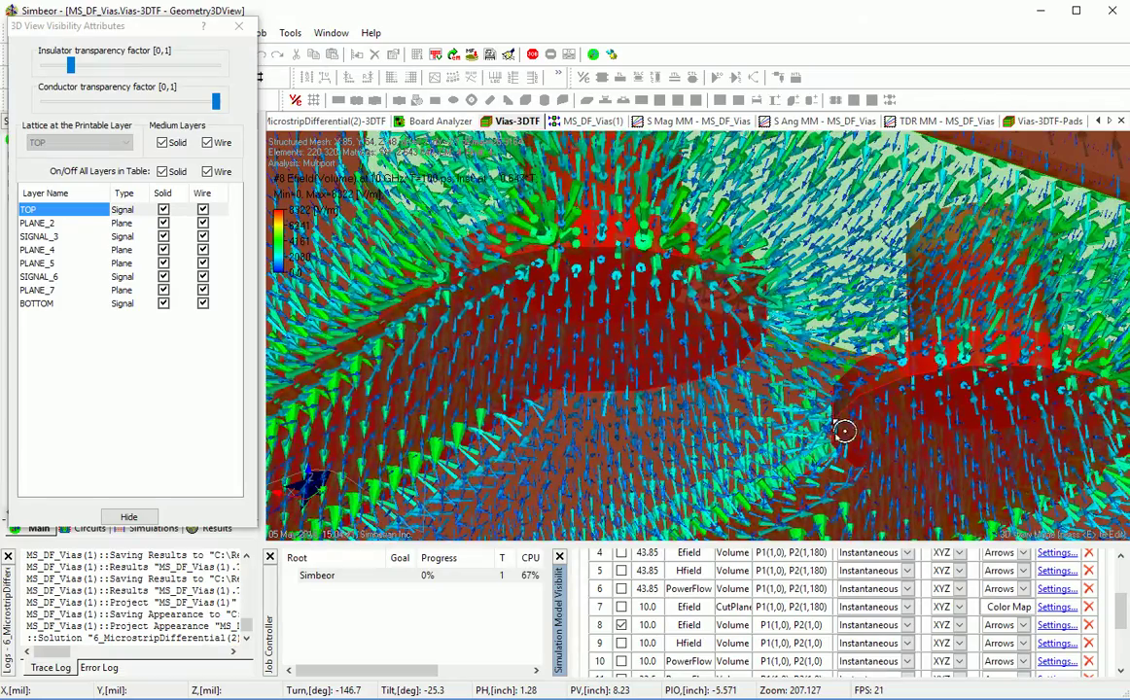
scroll(827, 431, "down", 1)
scroll(825, 431, "down", 3)
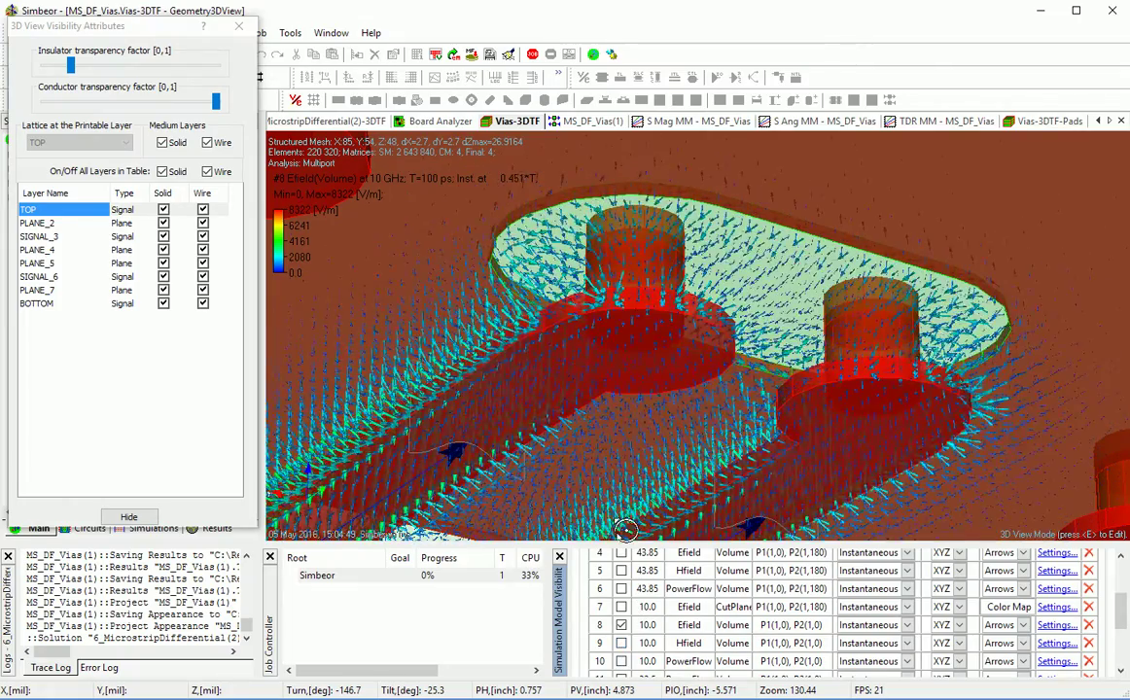
Step: Replace the E-field with the 10 GHz H-field for P1(1,0), P2(1,0) and inspect the via cutout from above and below
left_click(621, 642)
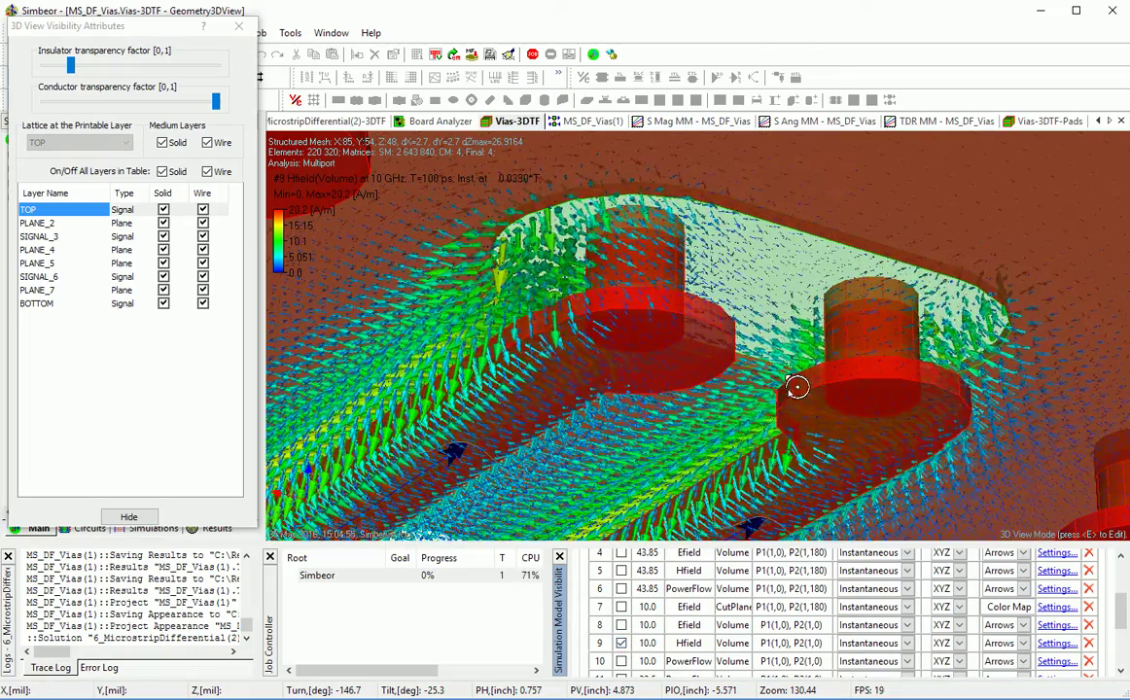
left_click_drag(778, 374, 763, 543)
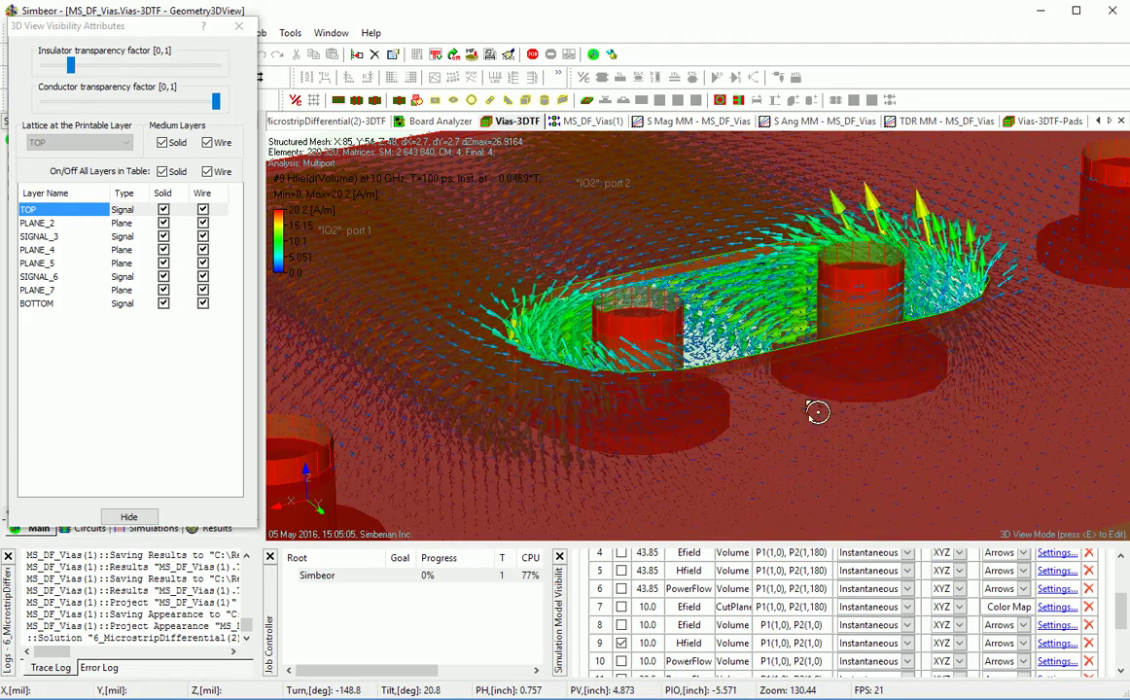
left_click_drag(802, 433, 798, 293)
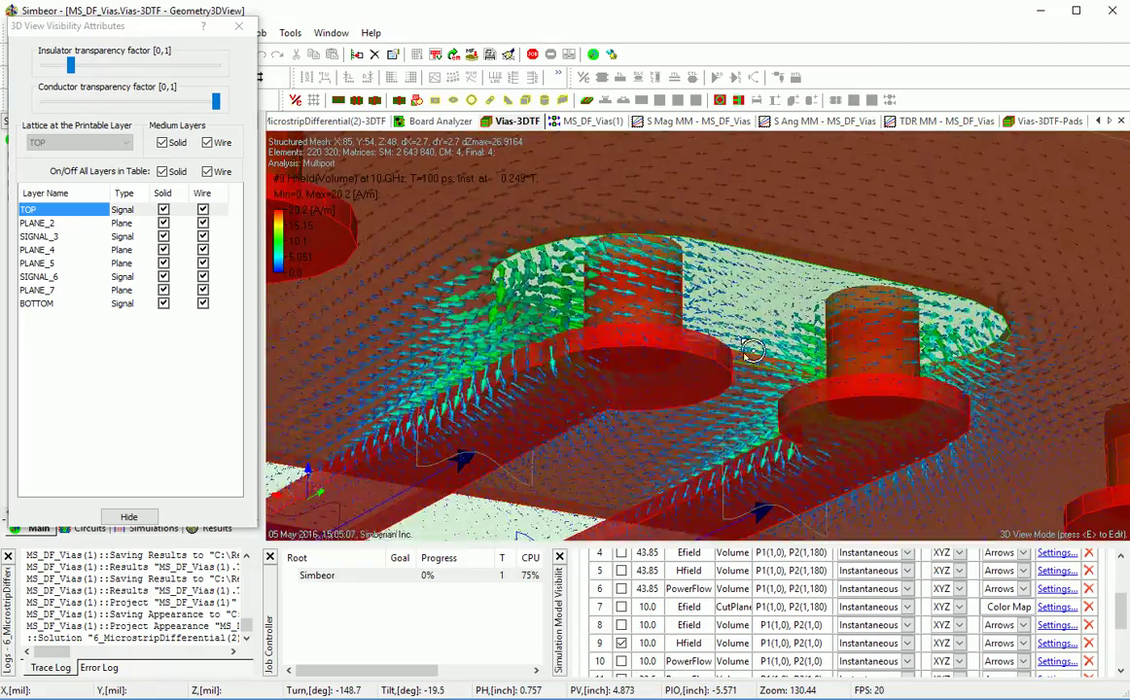
scroll(769, 378, "down", 1)
middle_click_drag(768, 429, 793, 373)
Step: Replace the H-field with the 10 GHz power flow for P1(1,0), P2(1,0) and view the cutout from above the plane
left_click(622, 661)
left_click(622, 643)
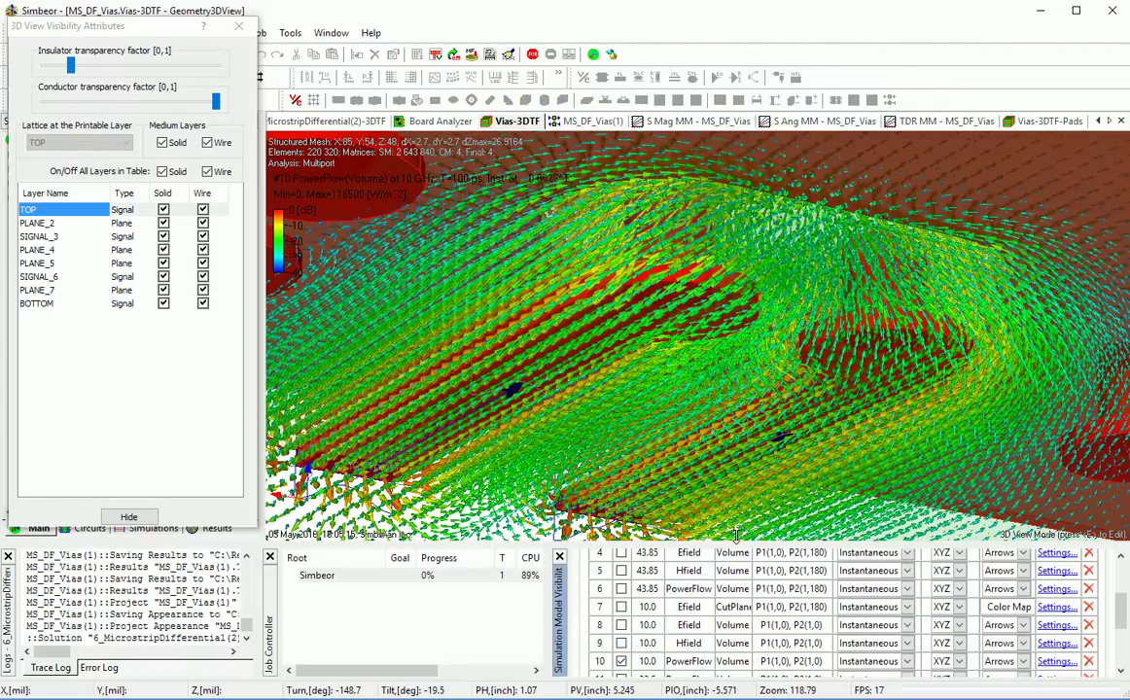
left_click_drag(809, 291, 838, 407)
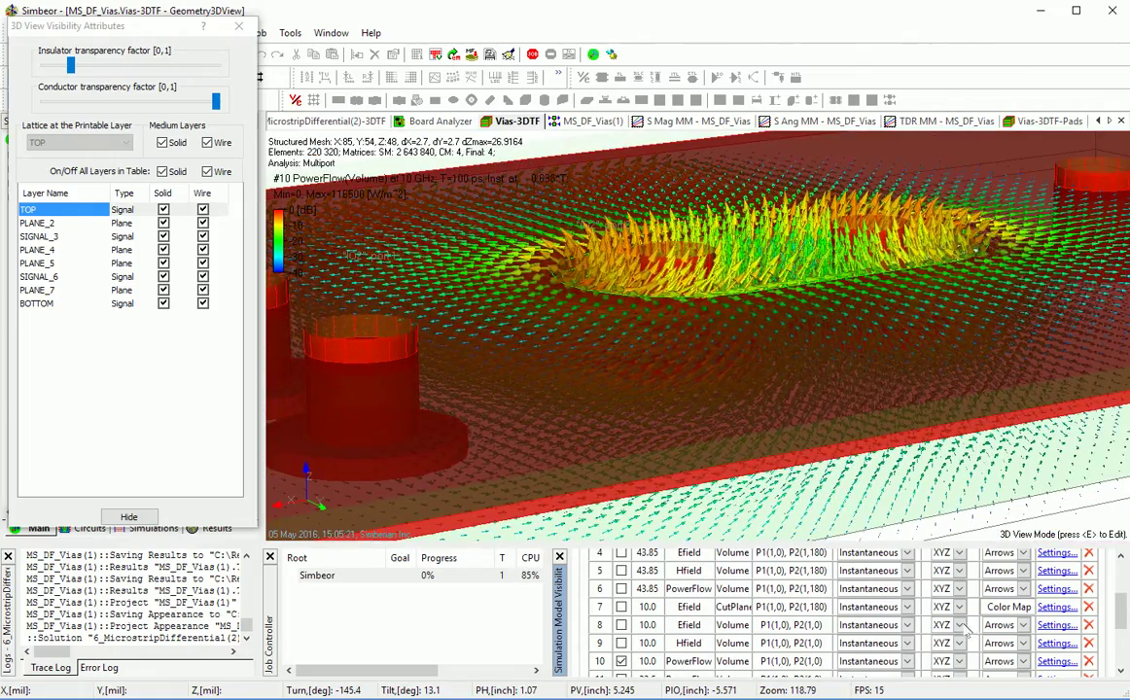
Step: Replace the 10 GHz power flow with the 32.5 GHz one for P1(1,0), P2(1,0), inspect it from below and above, and hide it
scroll(1123, 628, "down", 1)
scroll(1123, 628, "down", 5)
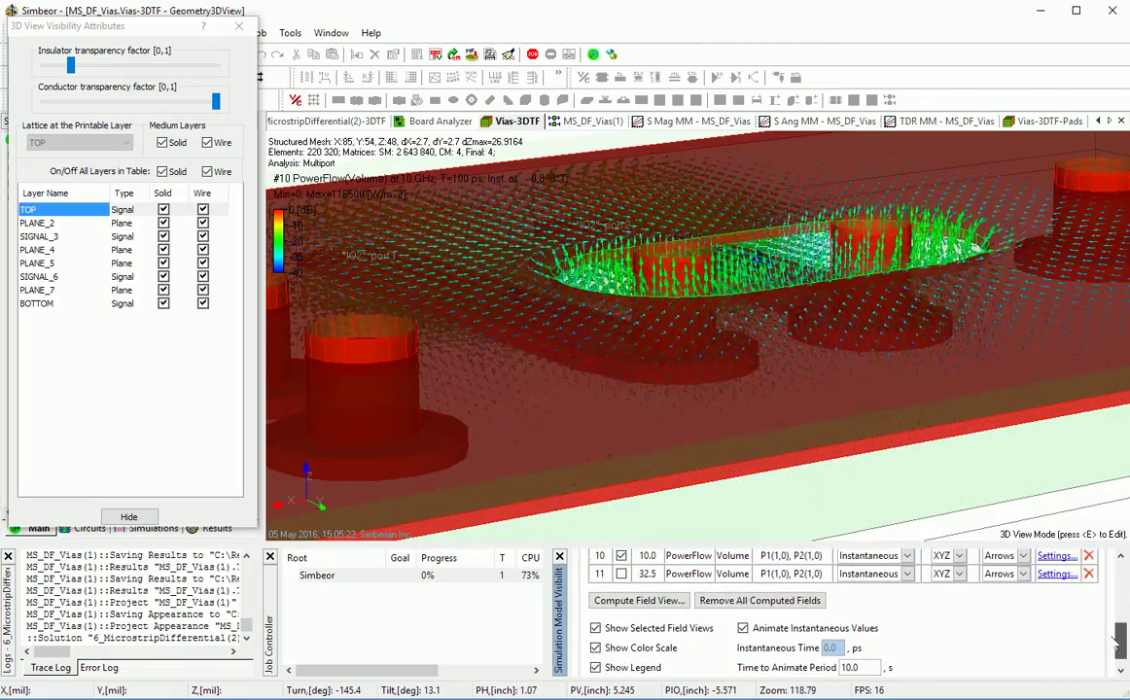
left_click(621, 556)
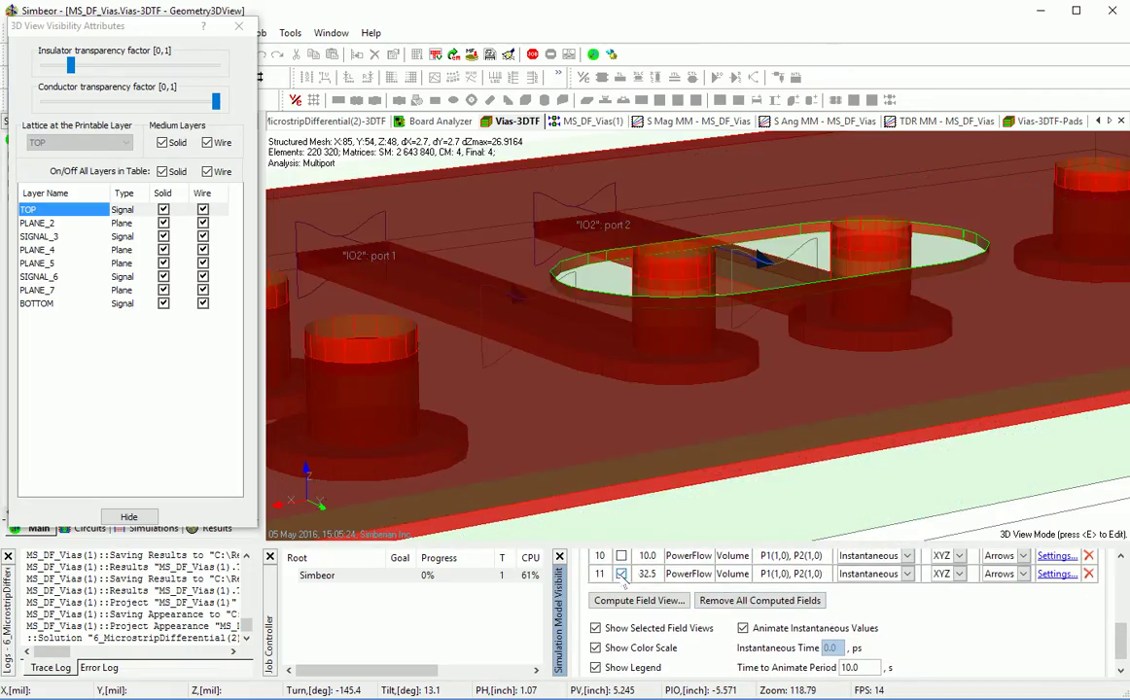
left_click_drag(734, 479, 748, 299)
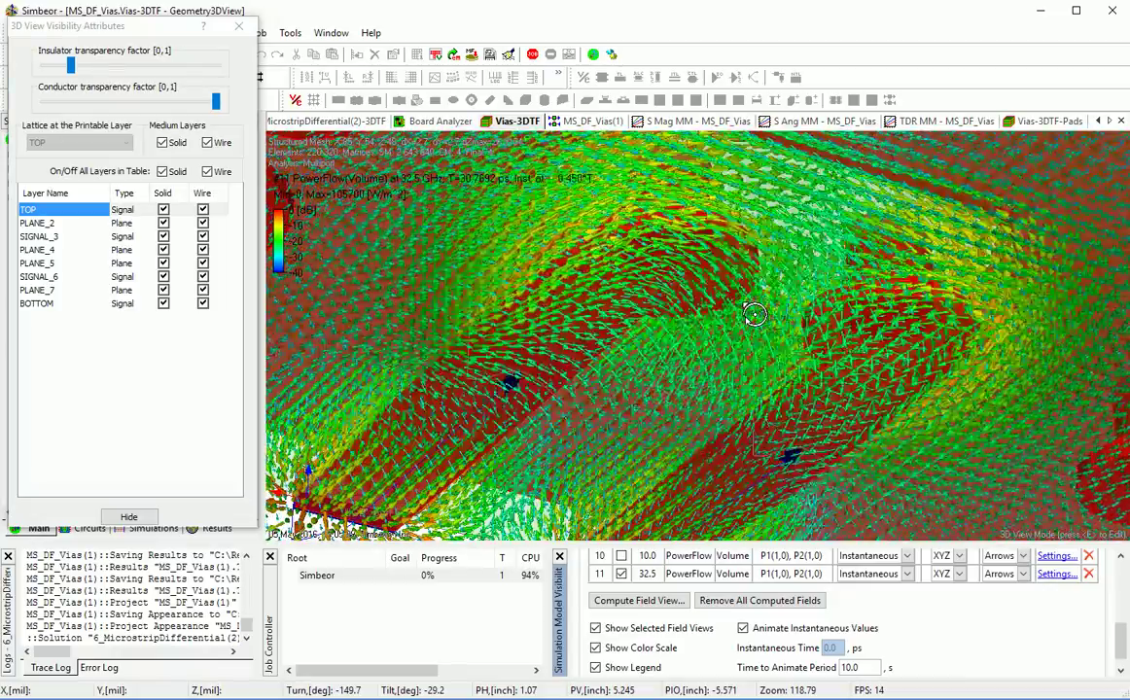
left_click_drag(781, 263, 767, 413)
scroll(736, 371, "down", 3)
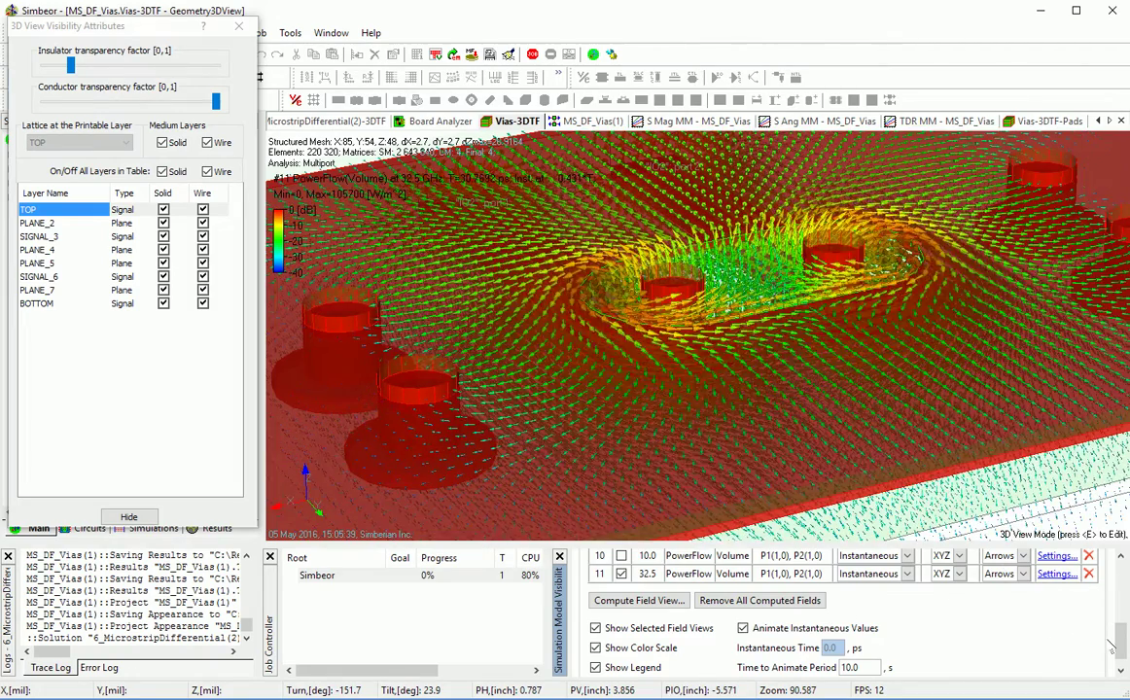
left_click(621, 573)
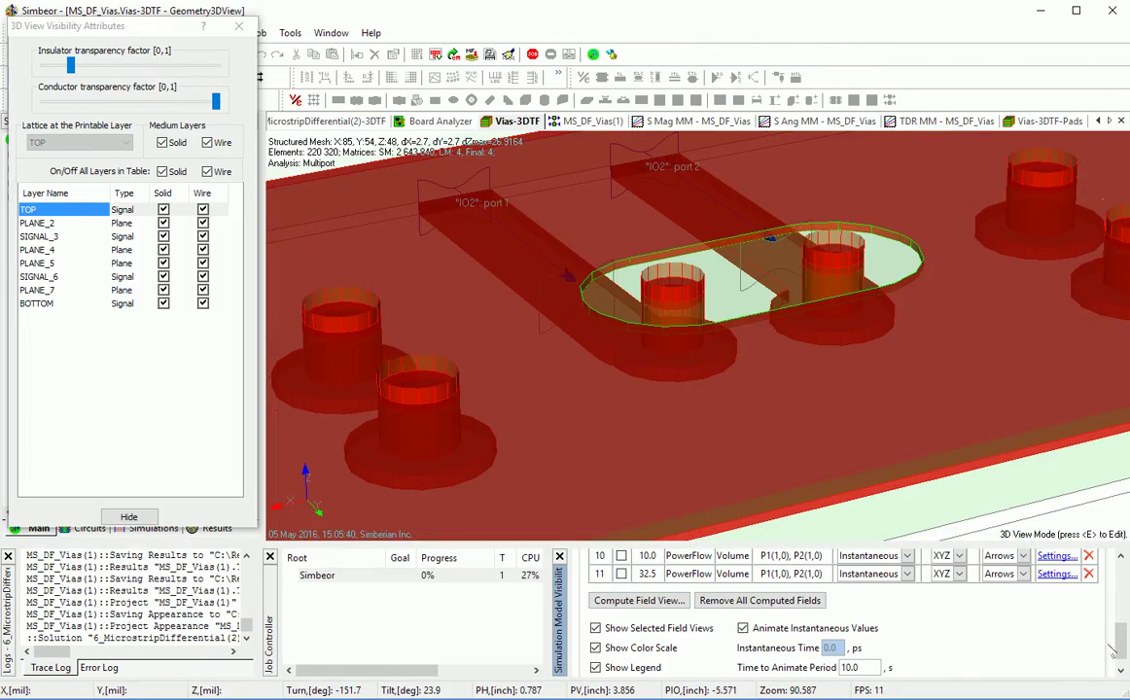
Step: Show the 10 GHz E-field for P1(1,0), P2(1,180) and move the Z cut planes to about 30 and 62 mil
scroll(1123, 647, "up", 5)
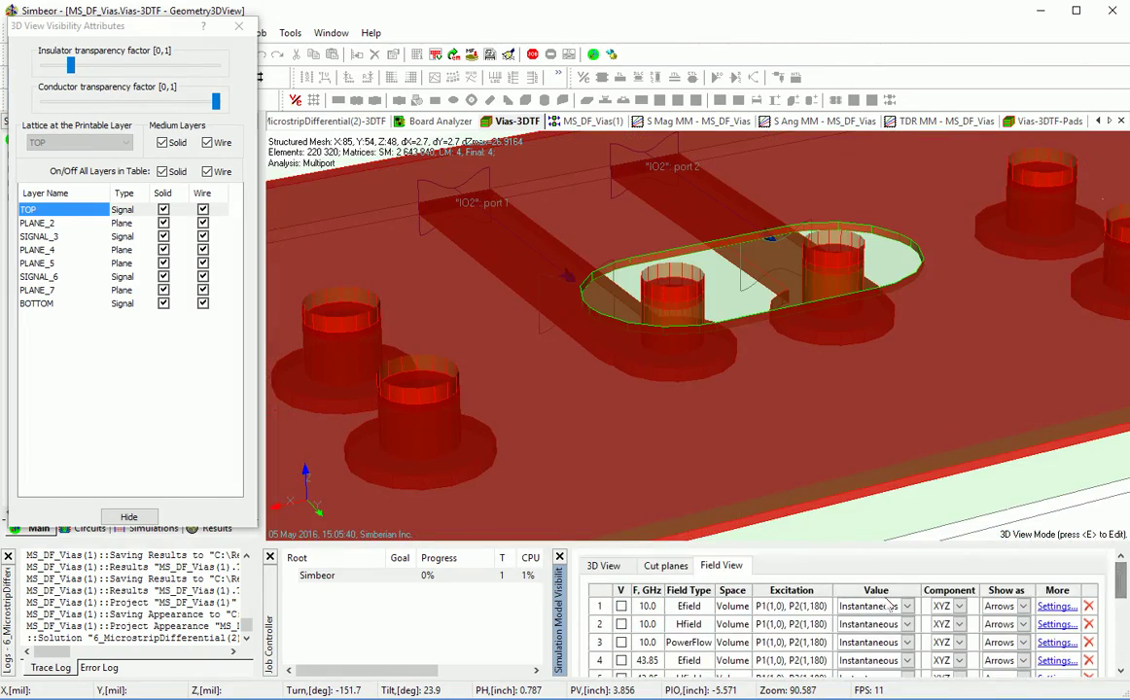
left_click(620, 606)
left_click(660, 566)
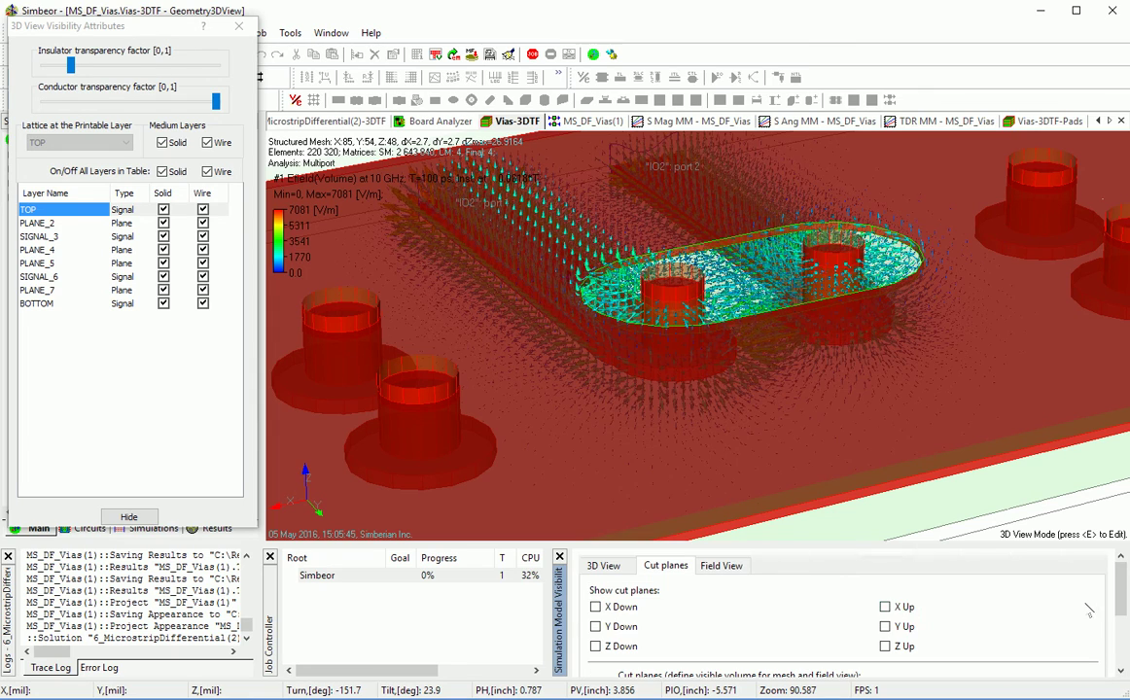
scroll(799, 627, "down", 3)
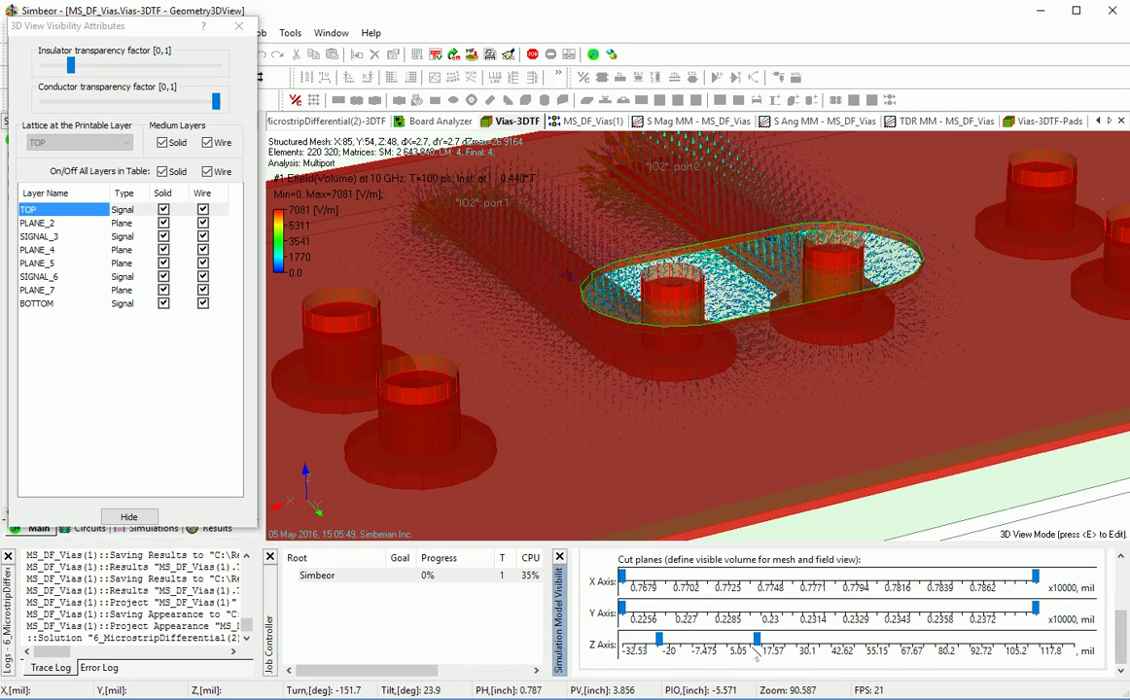
left_click_drag(758, 640, 866, 629)
left_click_drag(658, 639, 808, 640)
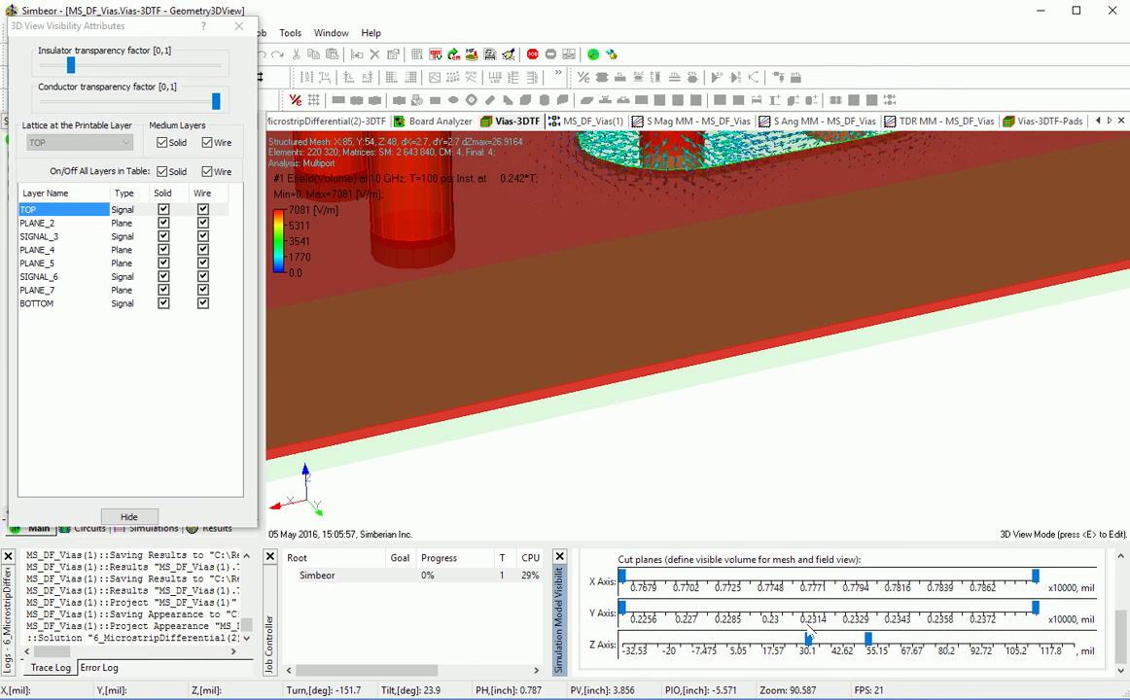
left_click_drag(837, 371, 704, 268)
right_click_drag(704, 268, 761, 333)
left_click_drag(760, 333, 815, 522)
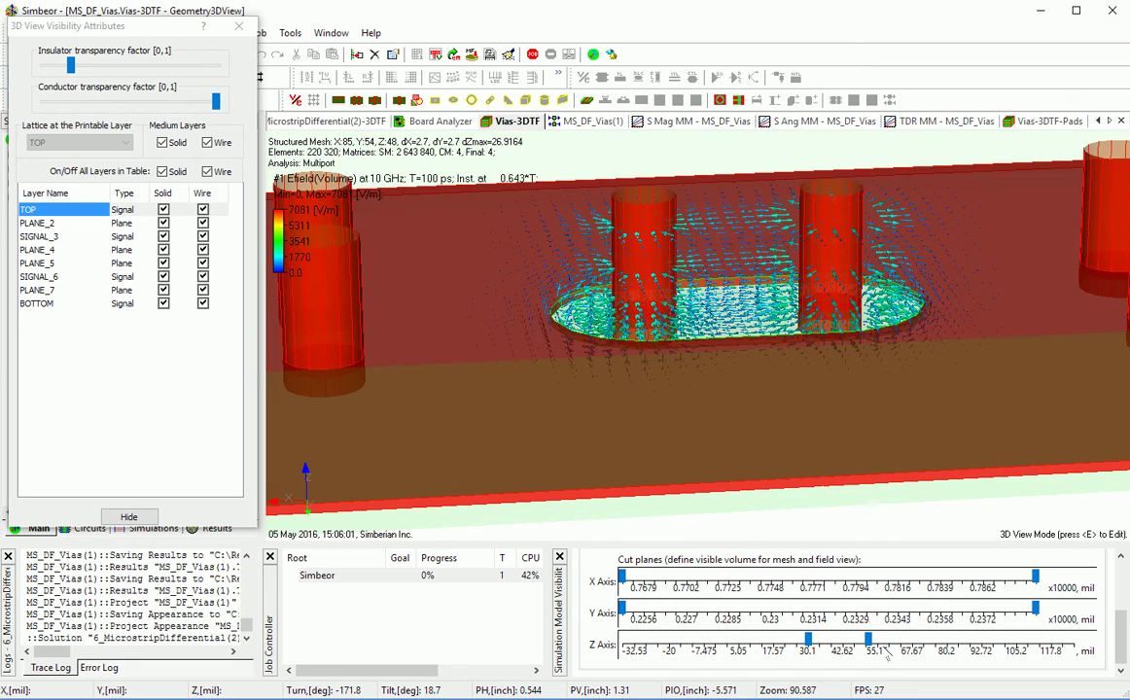
left_click_drag(868, 638, 898, 639)
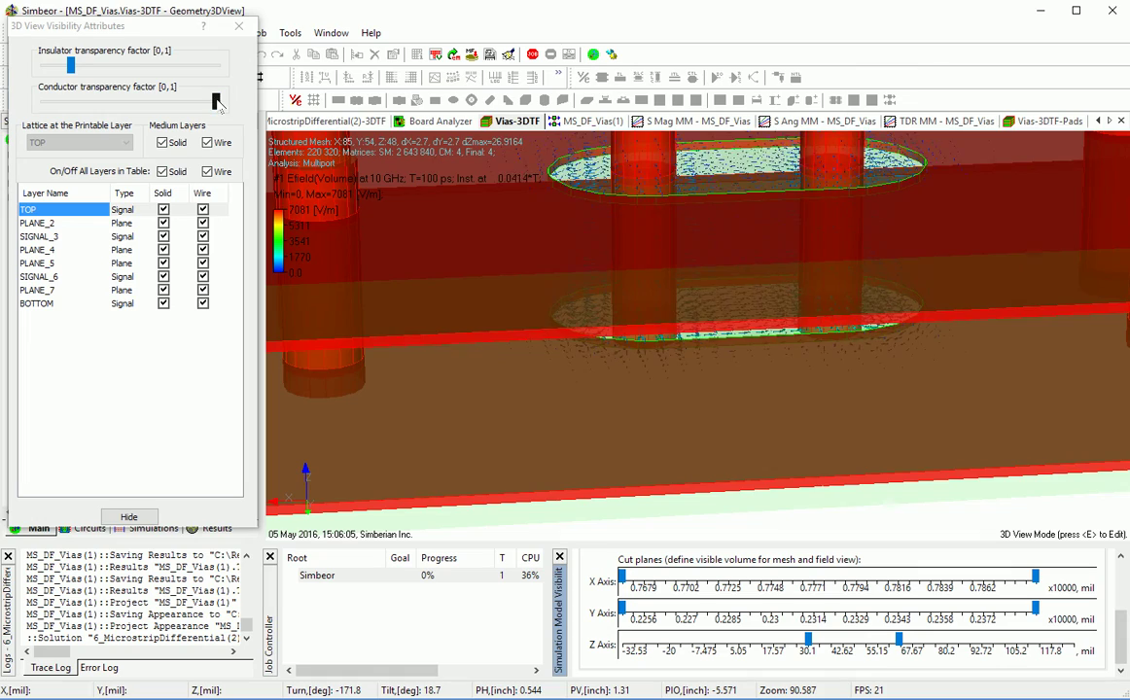
Step: Lower the conductor transparency factor to slightly over half and examine the 10 GHz E-field around the two signal vias from the side
left_click_drag(218, 101, 146, 102)
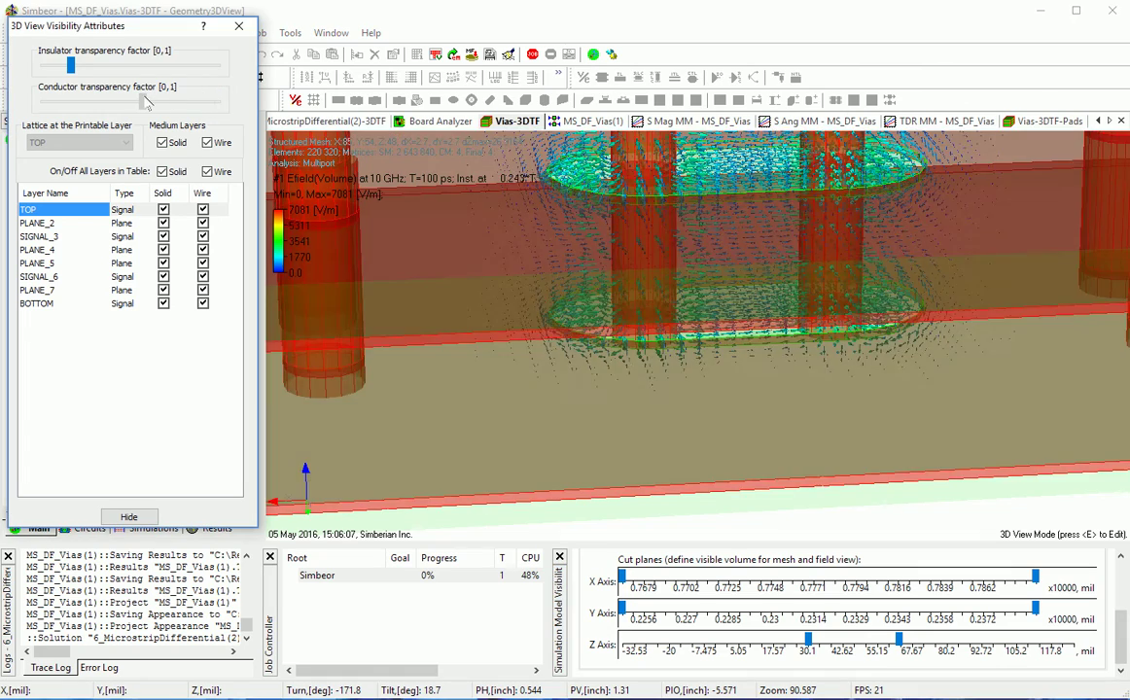
left_click_drag(556, 309, 575, 285)
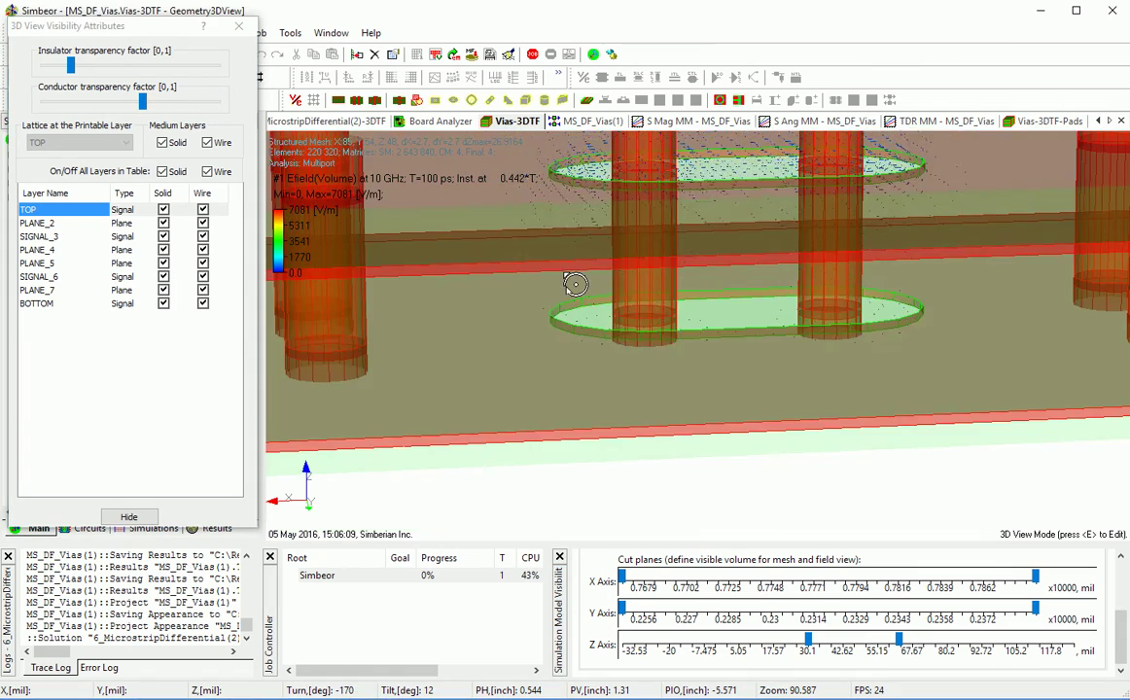
middle_click_drag(595, 313, 595, 358)
mouse_move(601, 347)
left_mouse_down()
mouse_move(587, 314)
mouse_move(592, 327)
left_mouse_up()
left_click_drag(731, 334, 908, 340)
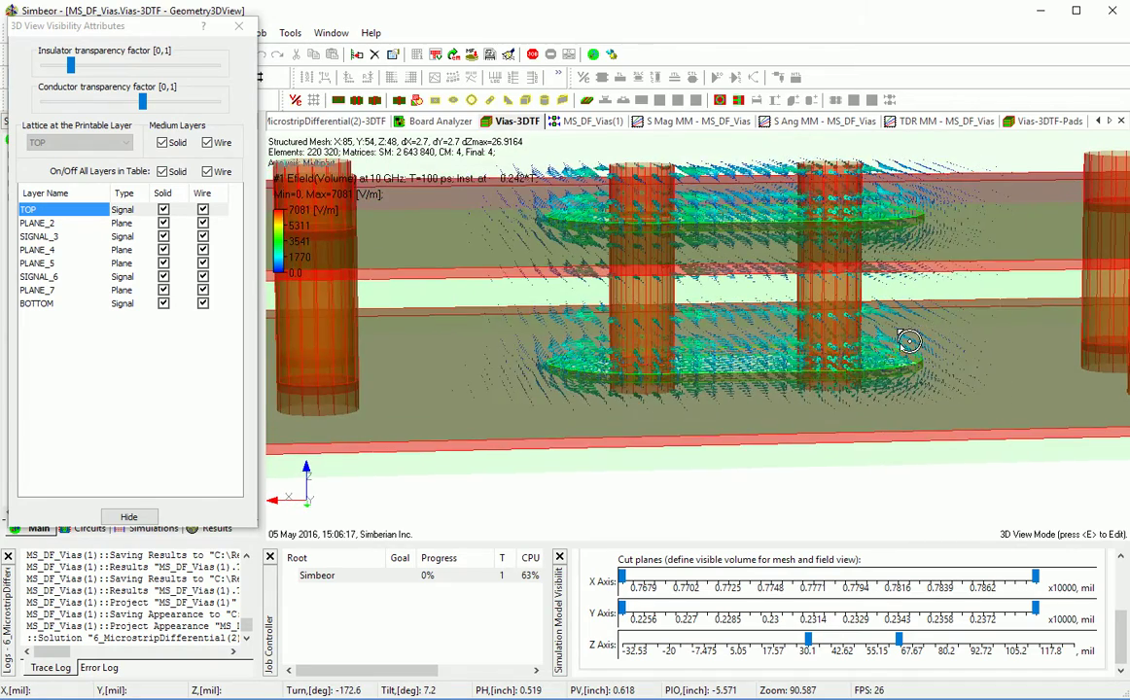
scroll(797, 372, "down", 2)
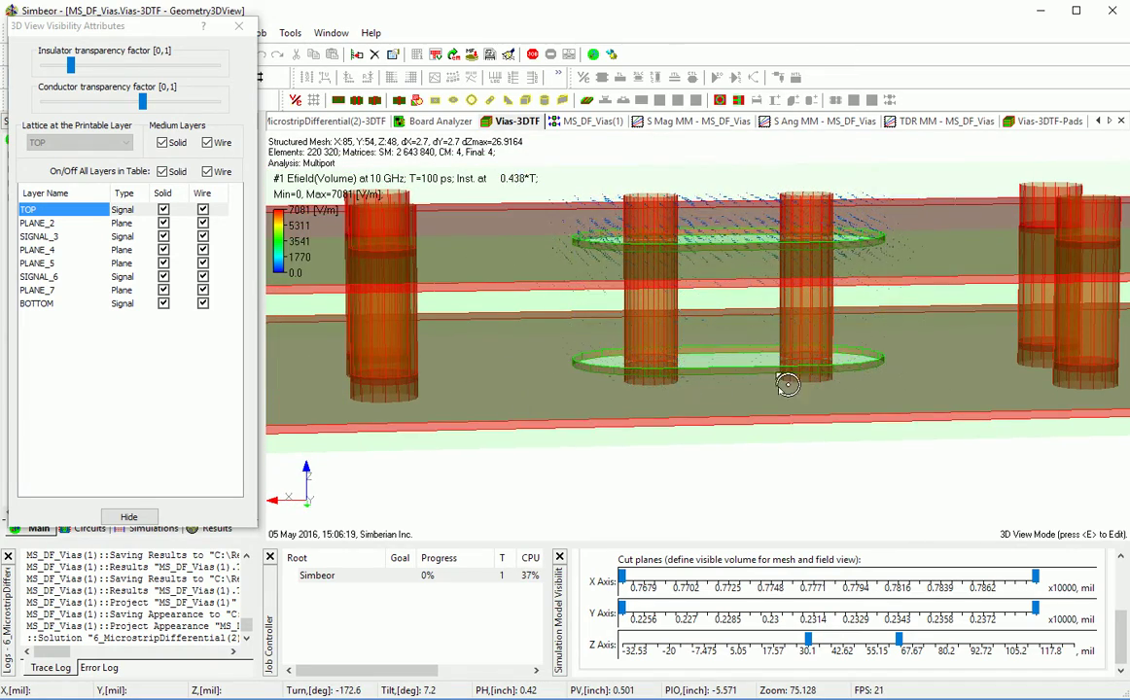
left_click_drag(832, 346, 856, 352)
scroll(872, 328, "up", 5)
scroll(858, 351, "down", 4)
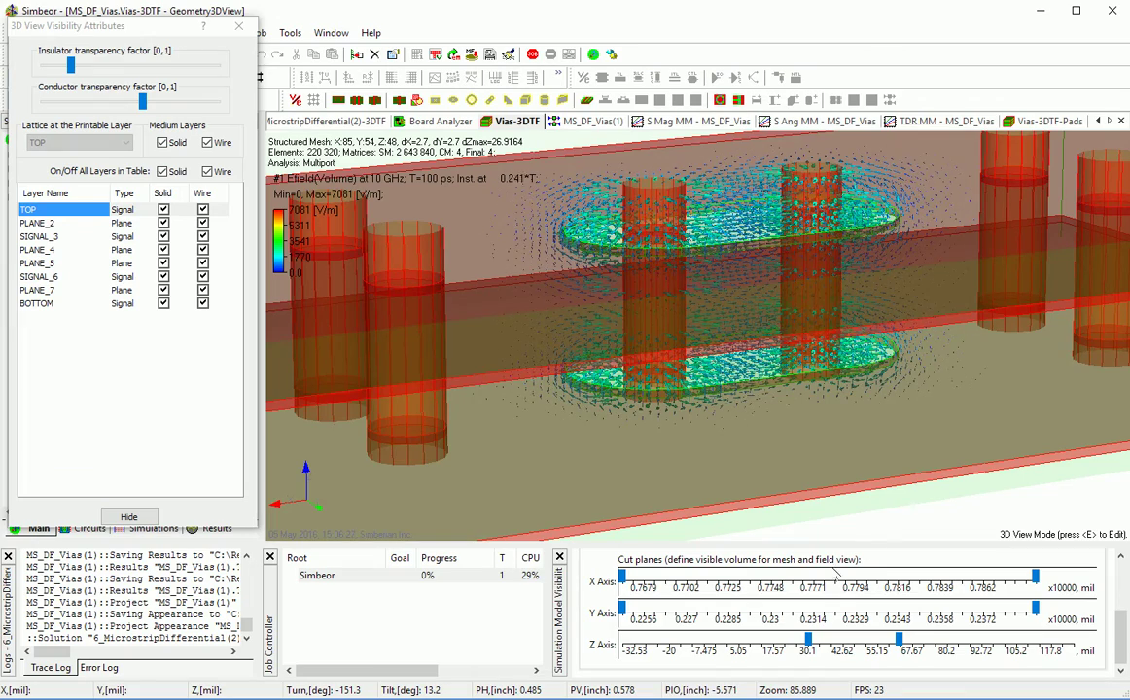
Step: Examine the 10 GHz E-field for P1(1,0), P2(1,180) around the via cutout in plan view
left_click(1120, 575)
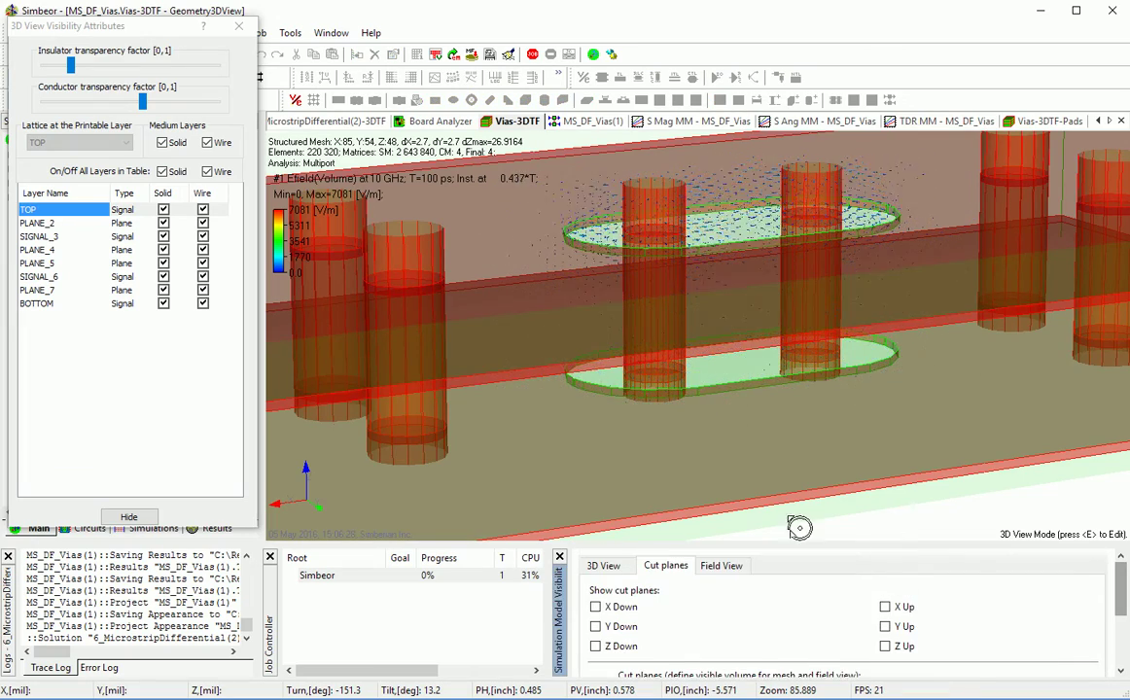
left_click(720, 565)
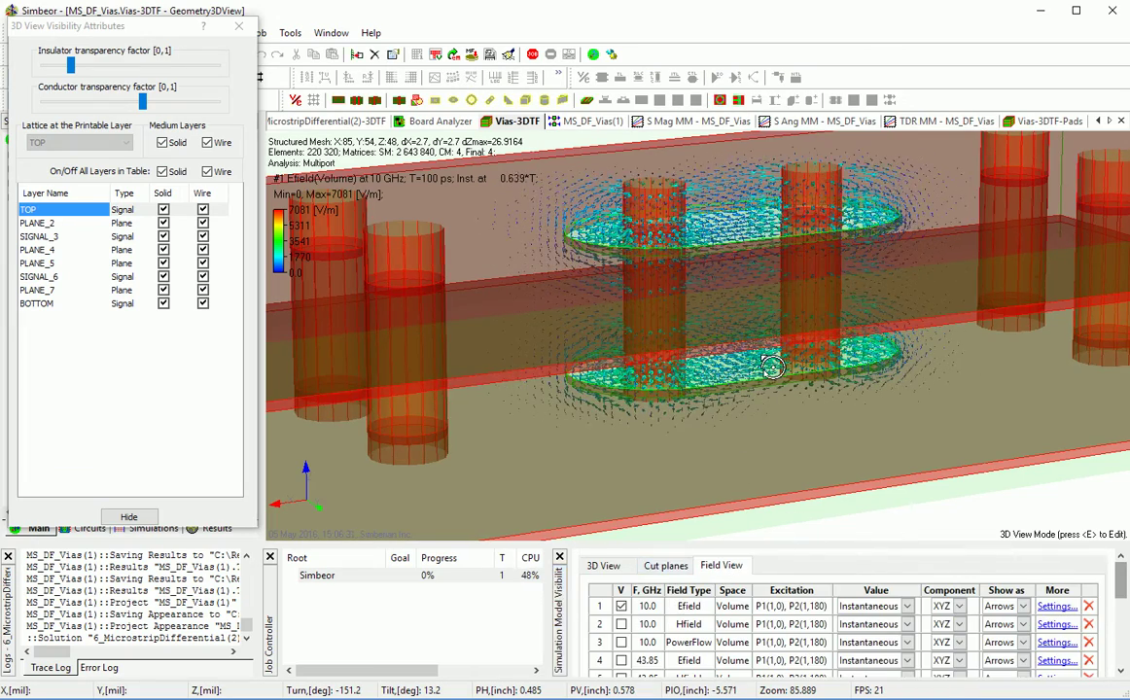
key("e")
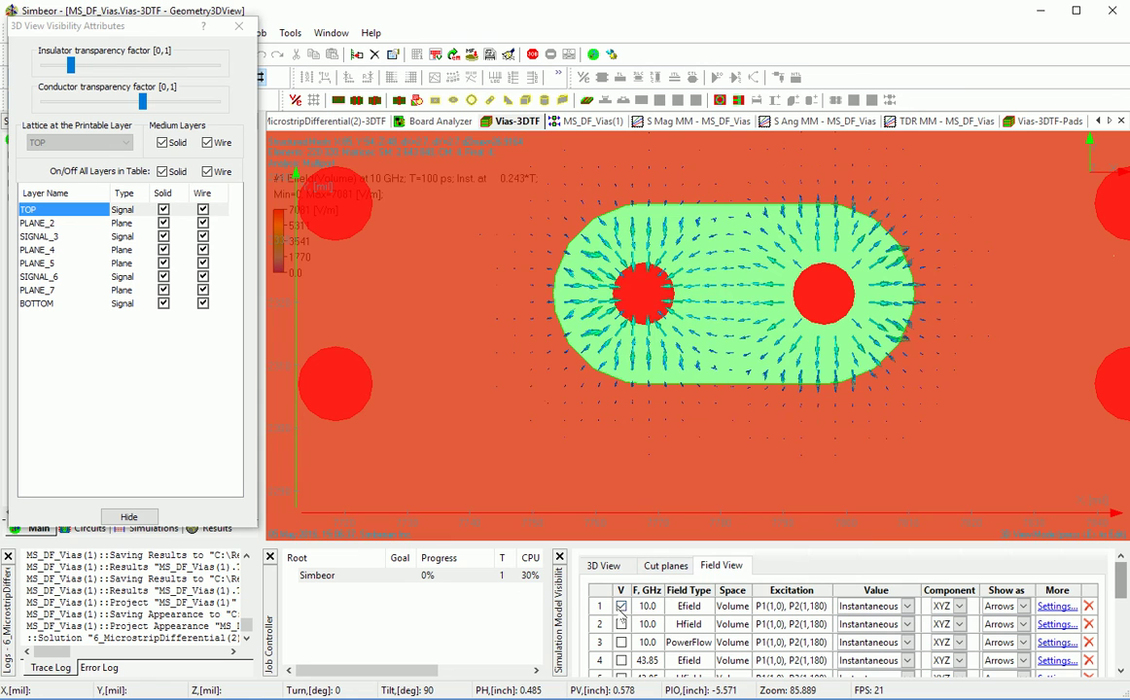
Step: Replace the E-field with the 10 GHz H-field for P1(1,0), P2(1,180) and inspect it in plan and isometric views
left_click(621, 605)
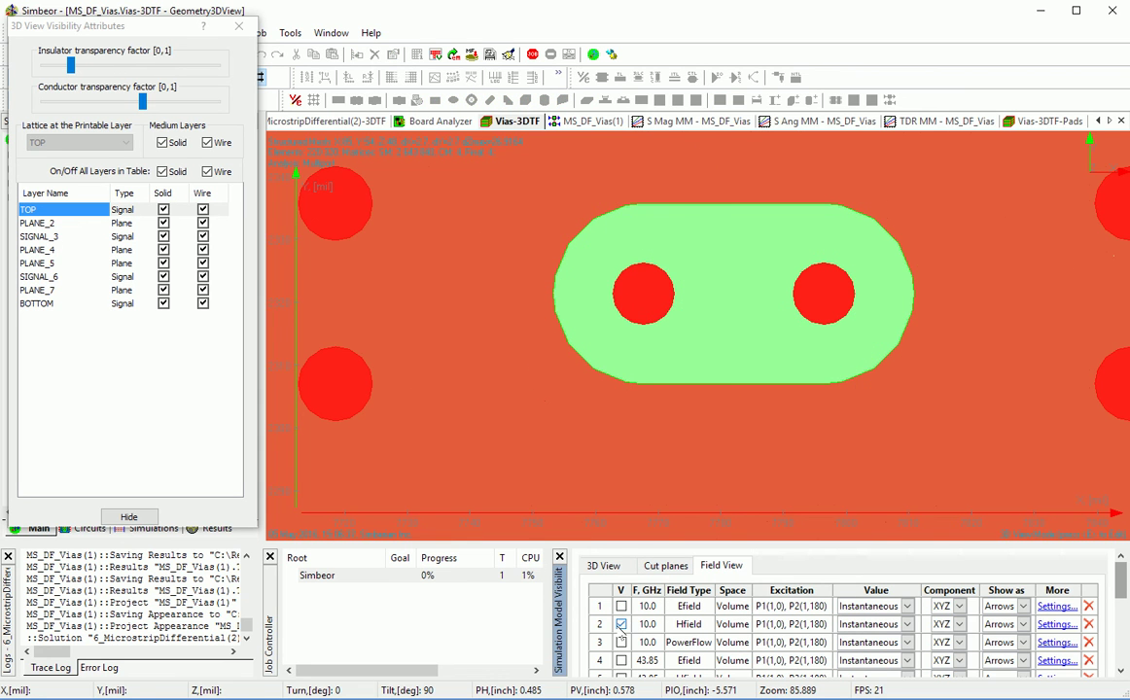
left_click(621, 625)
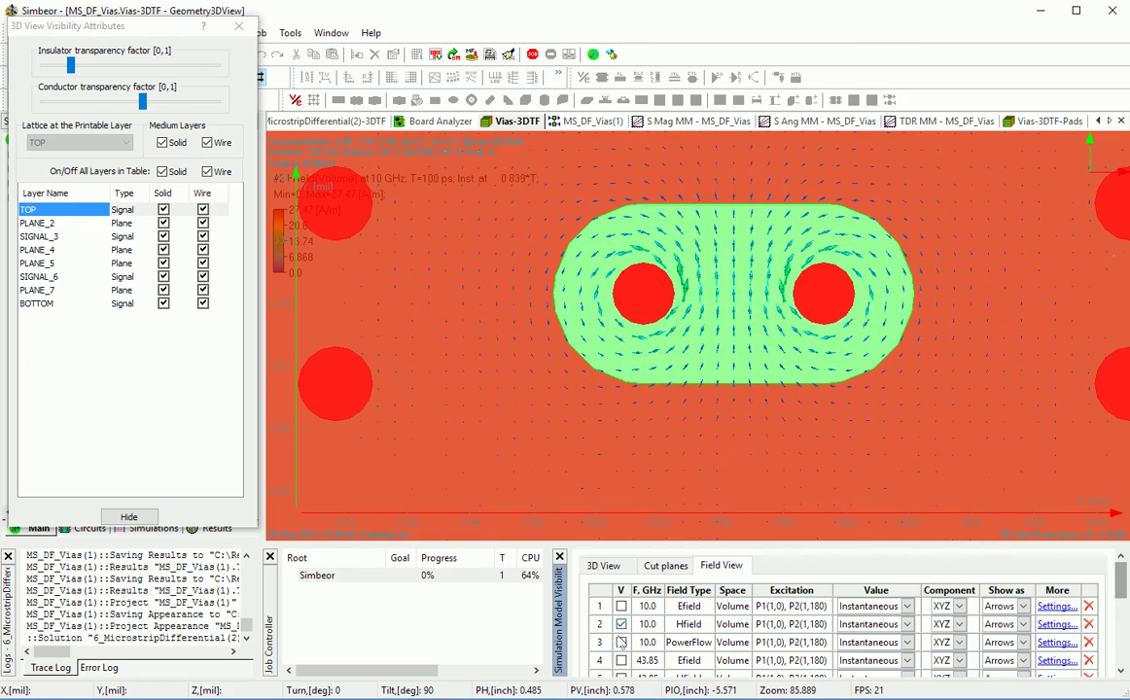
left_click(734, 473)
key("Home")
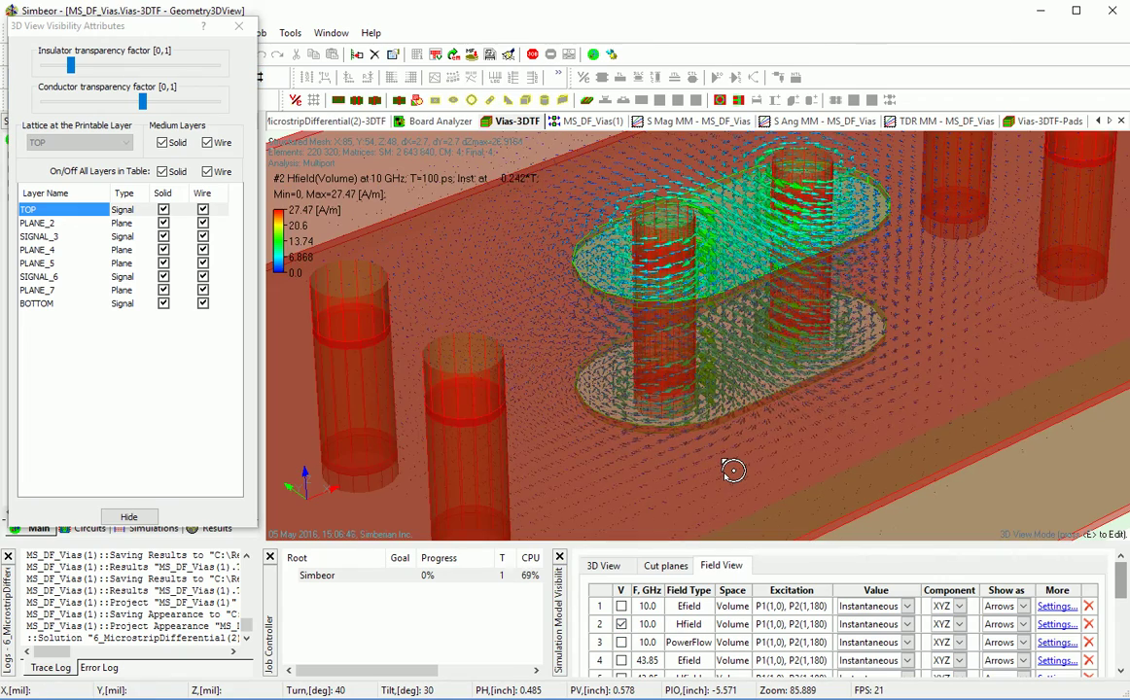
middle_click_drag(771, 385, 750, 426)
key("e")
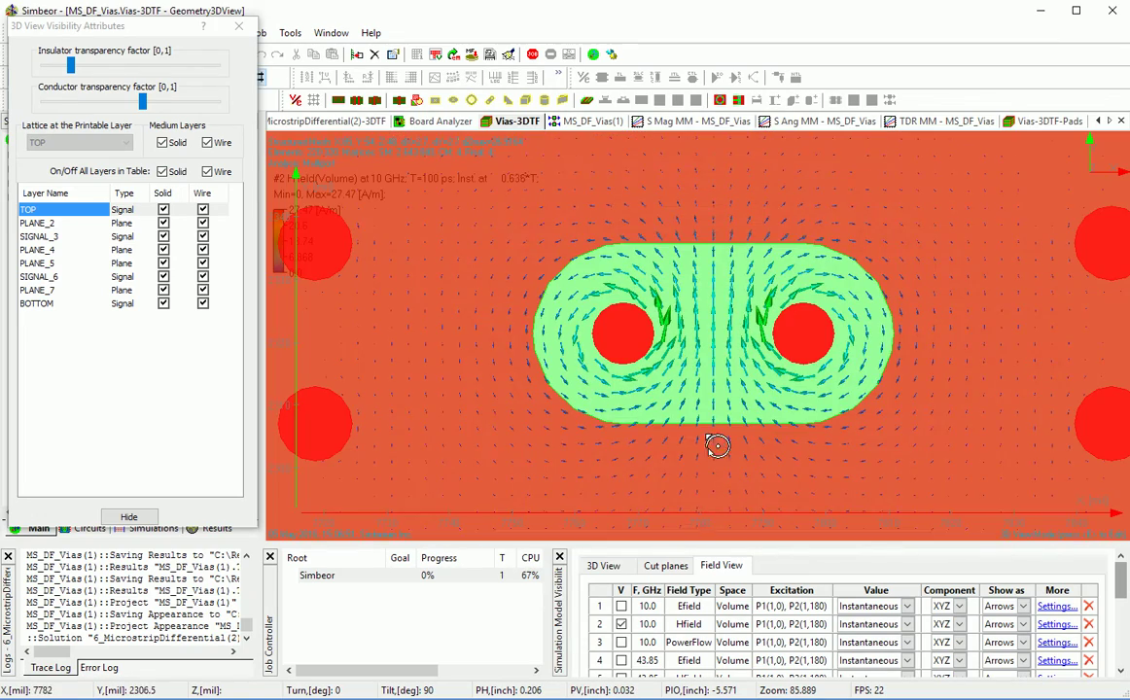
Step: Replace the H-field with the 10 GHz power flow for P1(1,0), P2(1,180) and inspect it from above and at a low angle
left_click(621, 643)
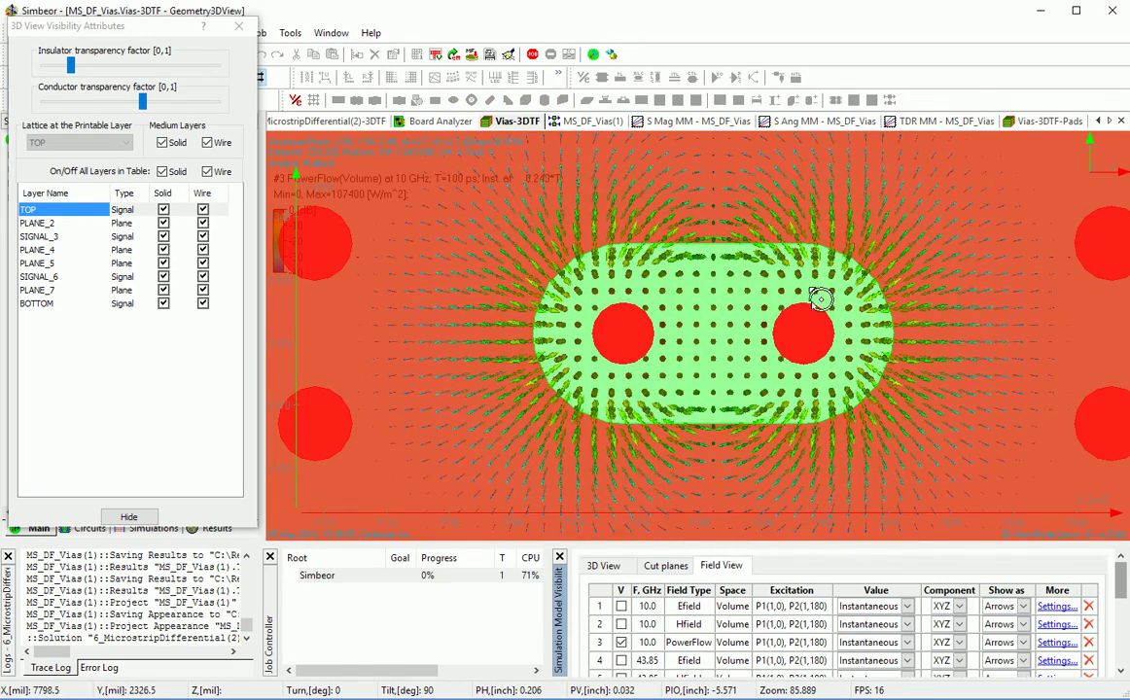
key("Home")
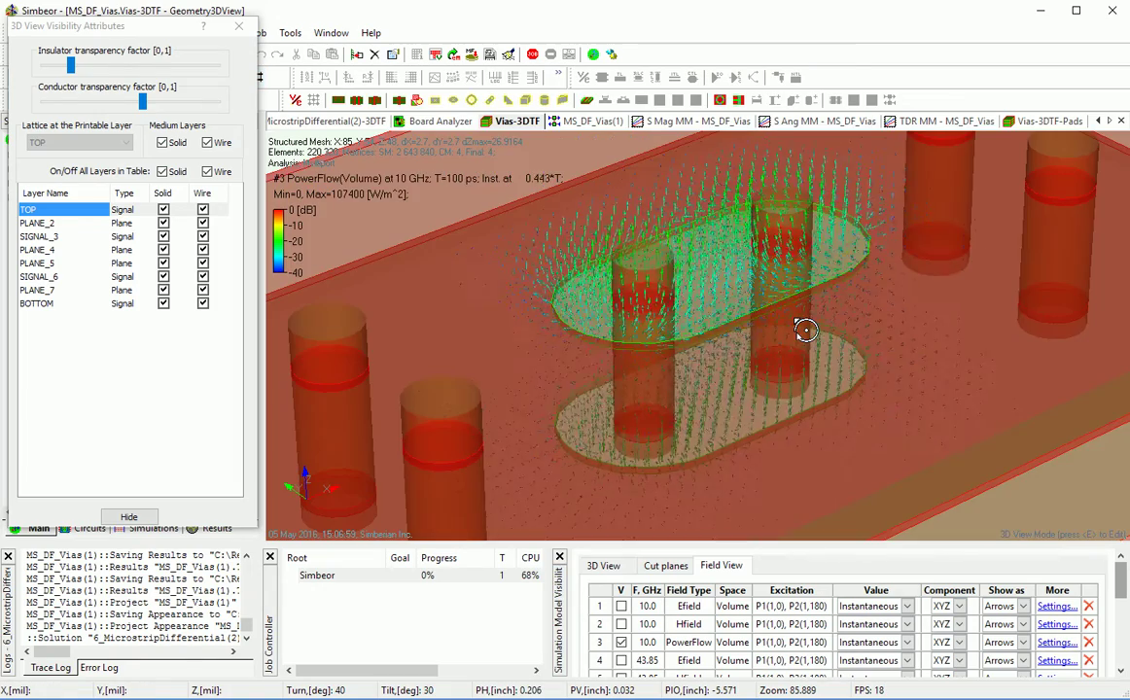
left_click_drag(803, 381, 825, 470)
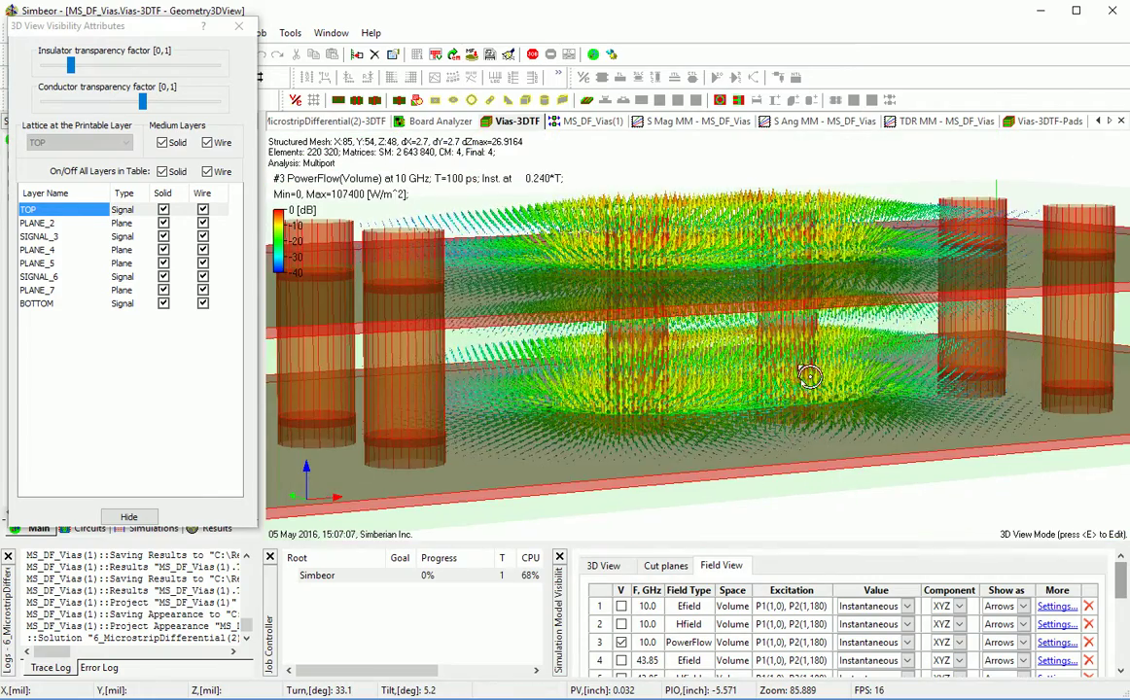
left_click_drag(747, 327, 749, 331)
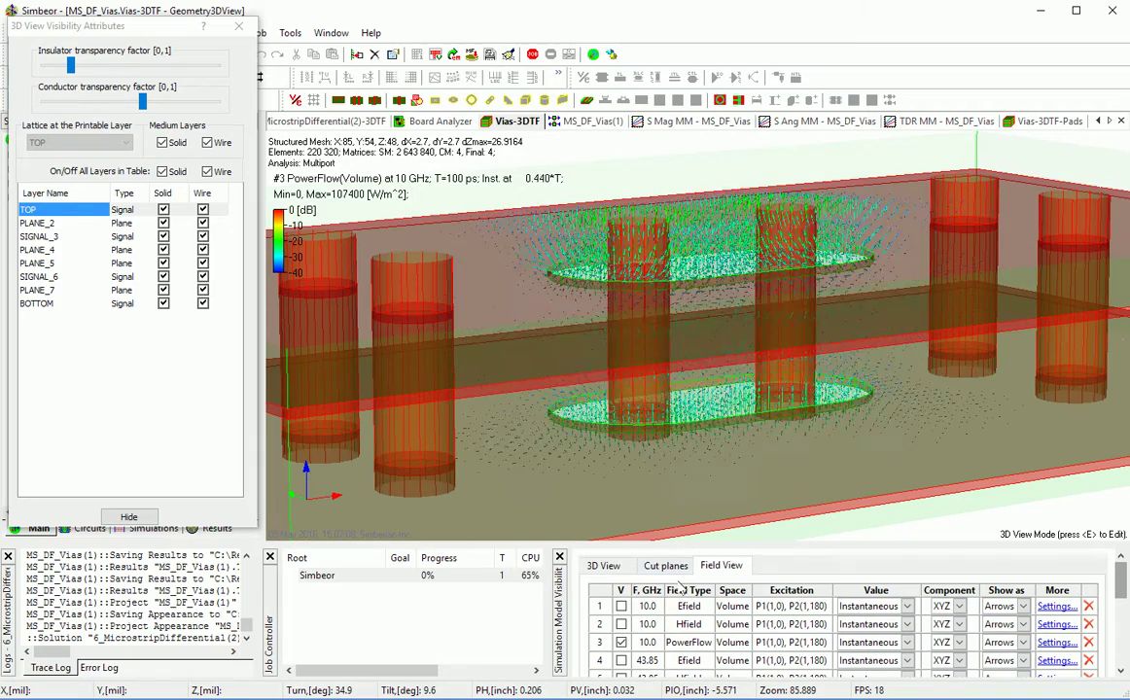
Step: Replace the 10 GHz power flow with the 43.85 GHz E-field for P1(1,0), P2(1,180) and view the vias from the side
left_click(622, 642)
left_click(621, 660)
left_click_drag(775, 439, 855, 411)
left_click_drag(910, 378, 745, 435)
Step: Limit the 43.85 GHz E-field display to its Z component and view it from slightly below the planes
left_click(954, 678)
left_click(948, 699)
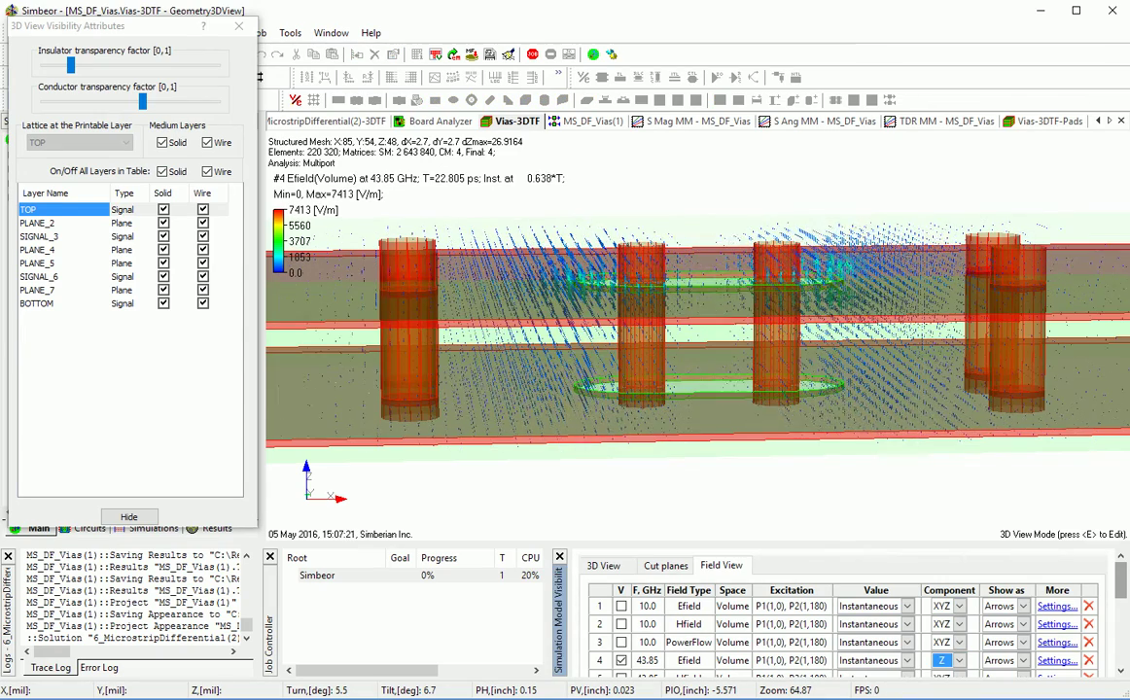
left_click_drag(845, 319, 327, 319)
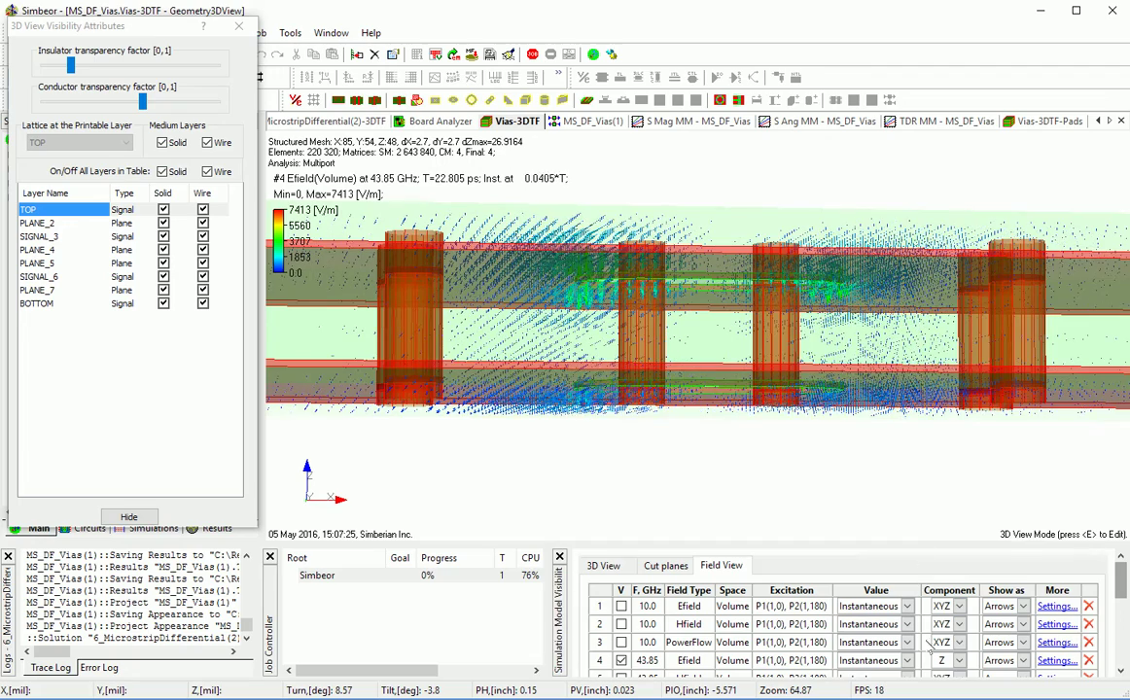
Step: Restore the XYZ components of the 43.85 GHz E-field and examine the via cutout in plan view
left_click(959, 662)
left_click(957, 685)
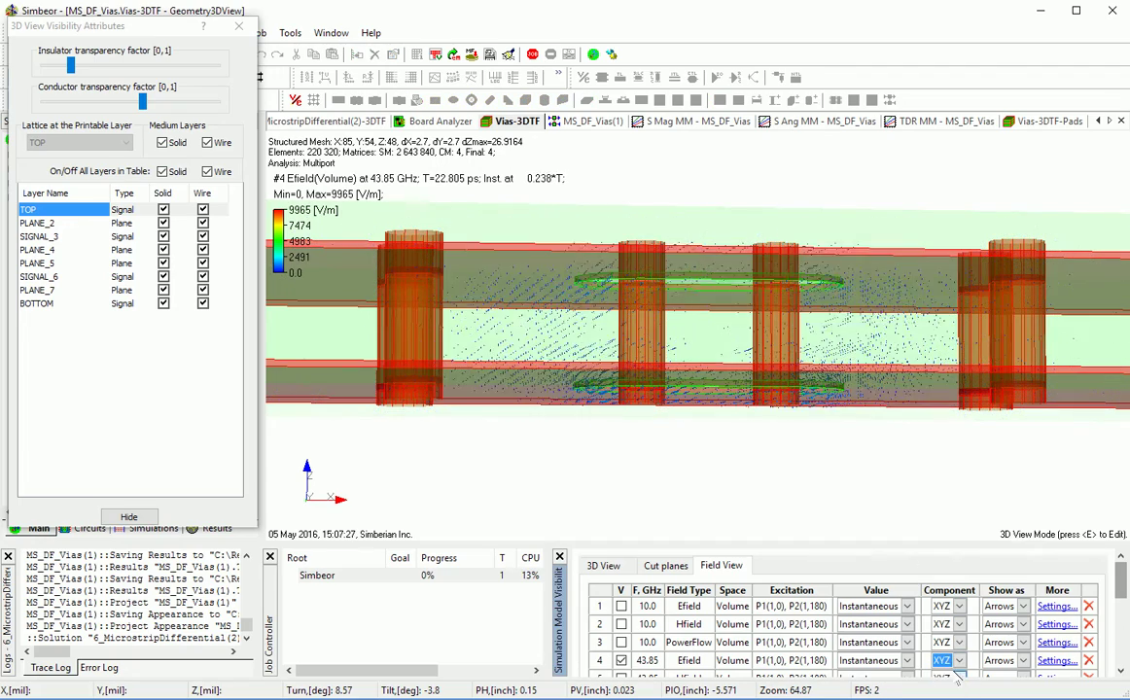
scroll(1121, 595, "down", 2)
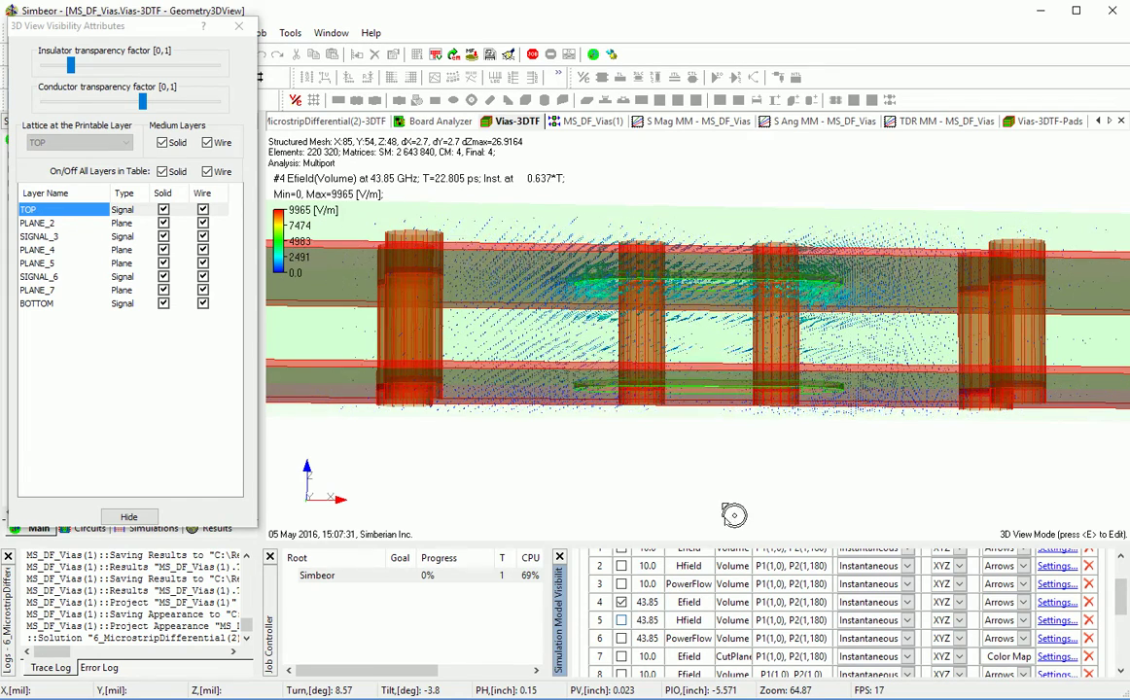
left_click_drag(757, 408, 762, 421)
key("t")
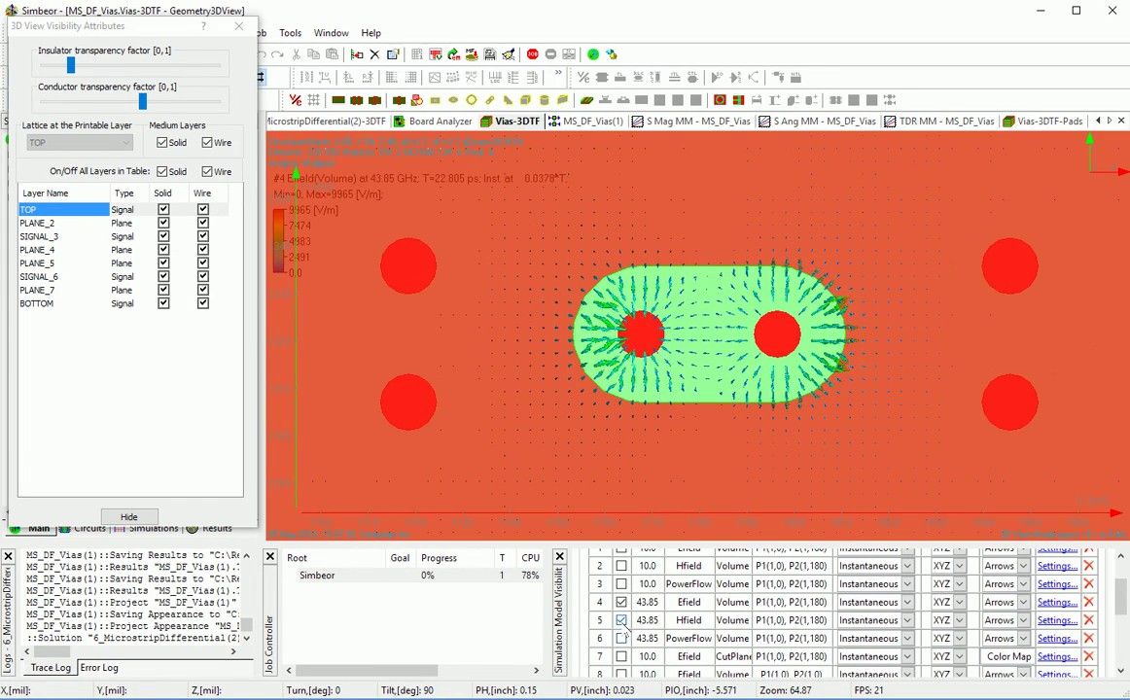
Step: Replace the E-field with the 43.85 GHz H-field for P1(1,0), P2(1,180) and inspect it in plan and tilted 3D views
left_click(621, 620)
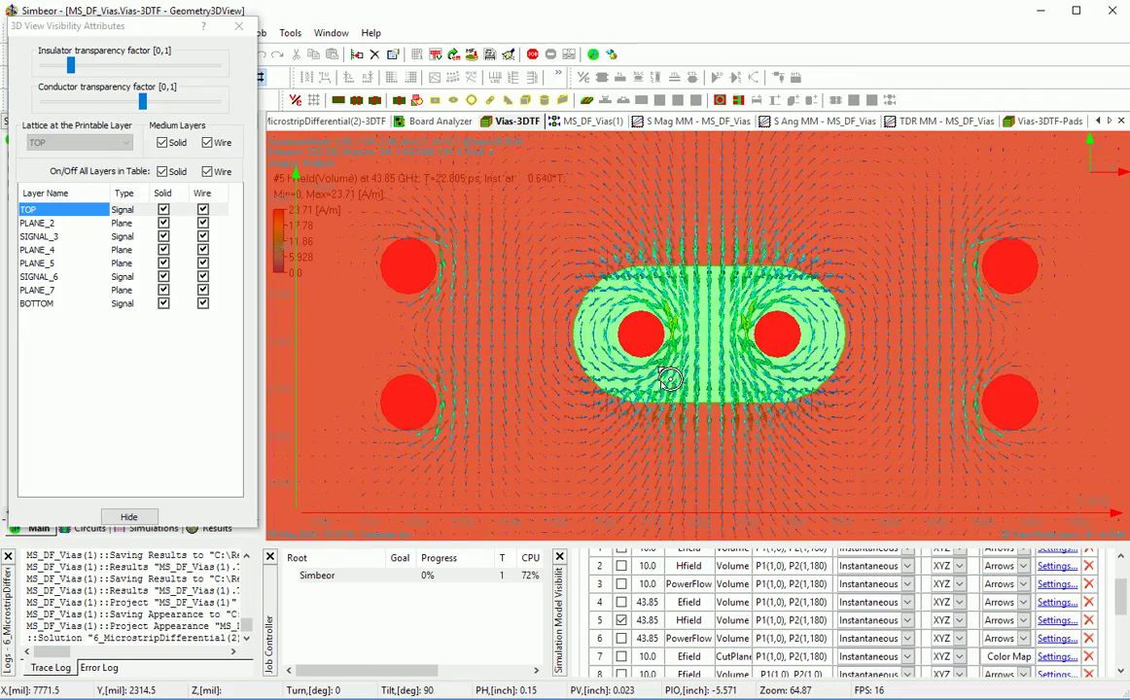
key("Home")
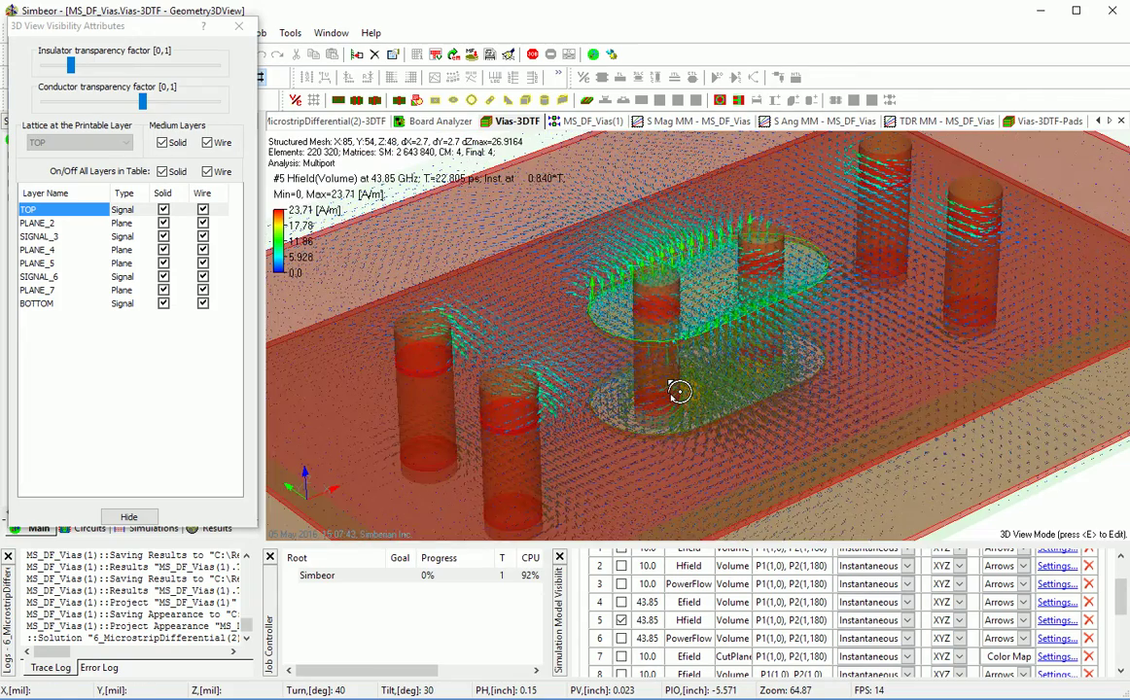
left_click_drag(730, 403, 727, 384)
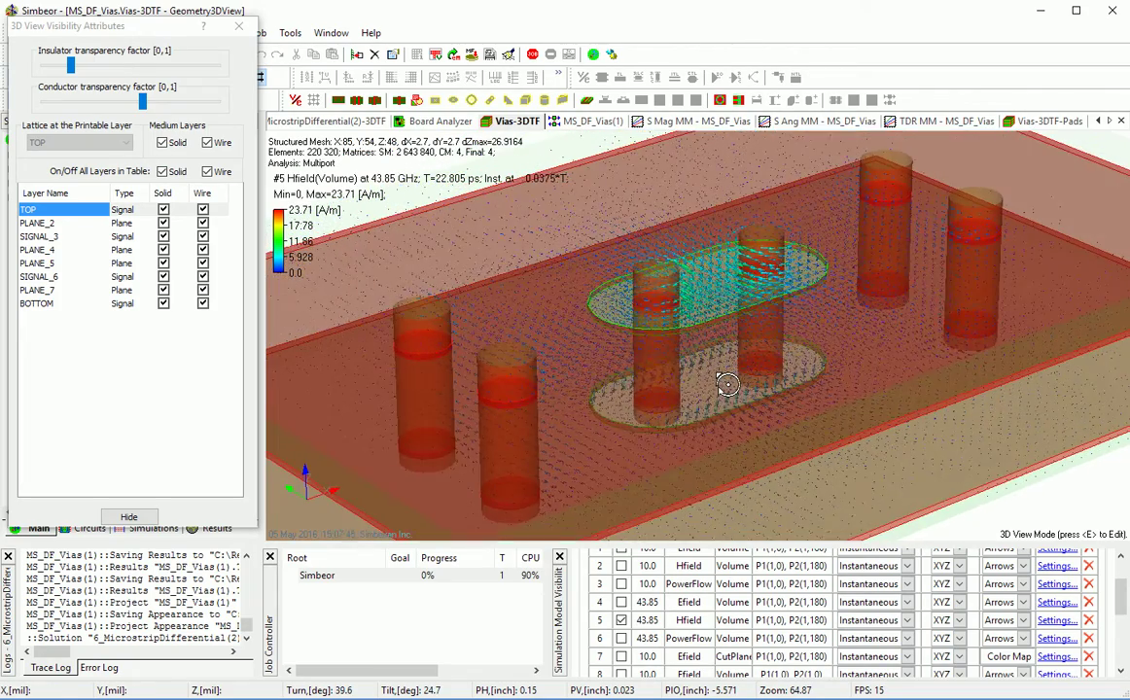
Step: Replace the H-field with the 43.85 GHz power flow for P1(1,0), P2(1,180) and examine its spread between the planes at low angles
left_click(621, 637)
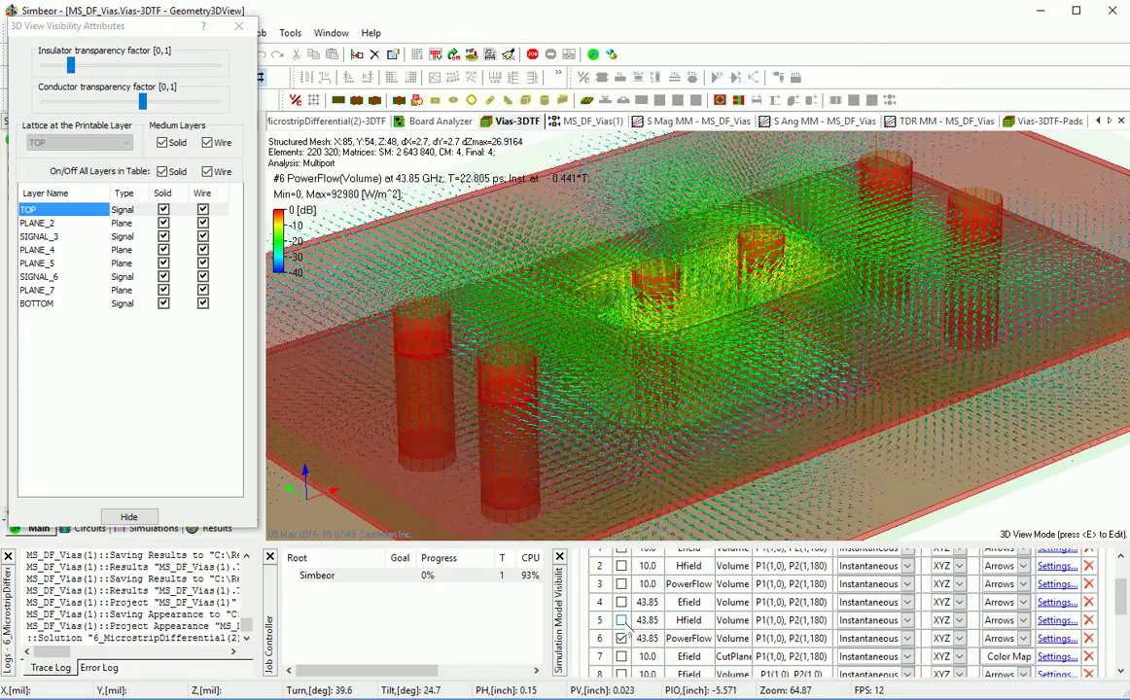
left_click_drag(751, 468, 749, 418)
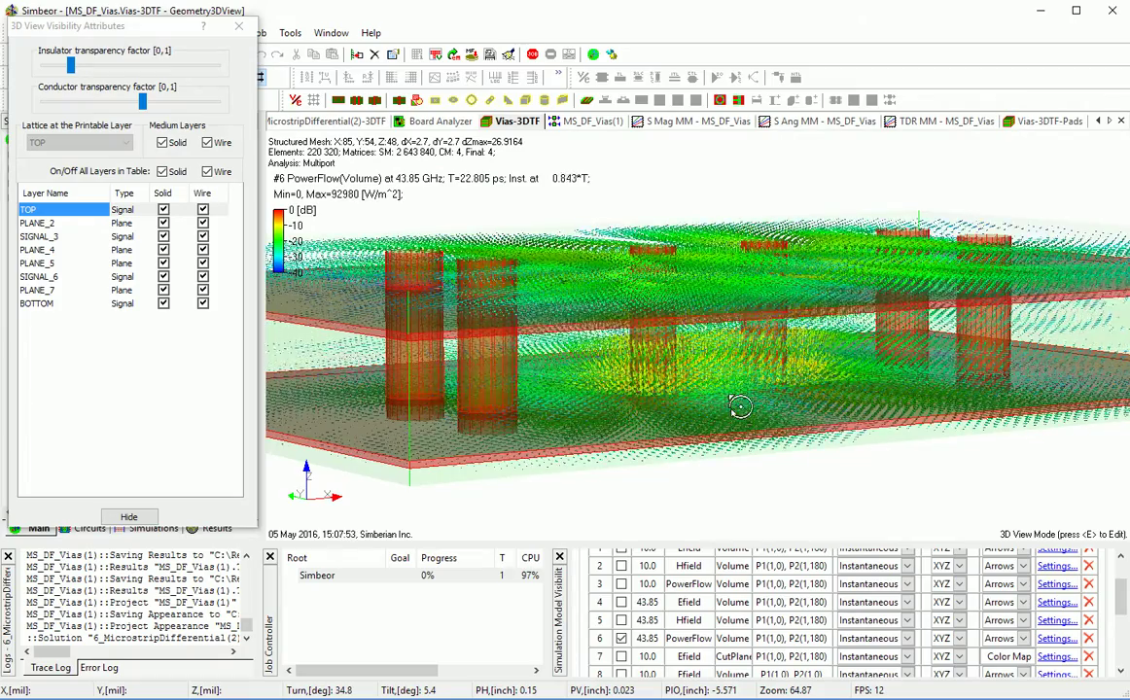
left_click_drag(738, 424, 732, 430)
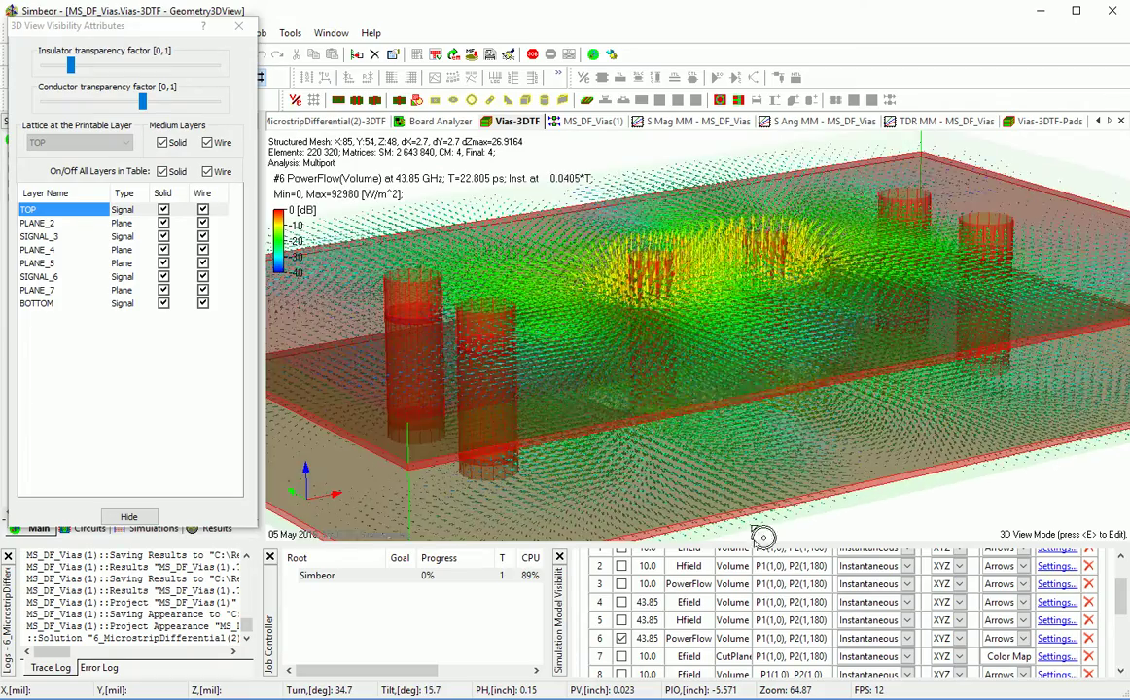
Step: Replace the 43.85 GHz power flow with the 10 GHz E-field for P1(1,0), P2(1,0)
left_click(621, 638)
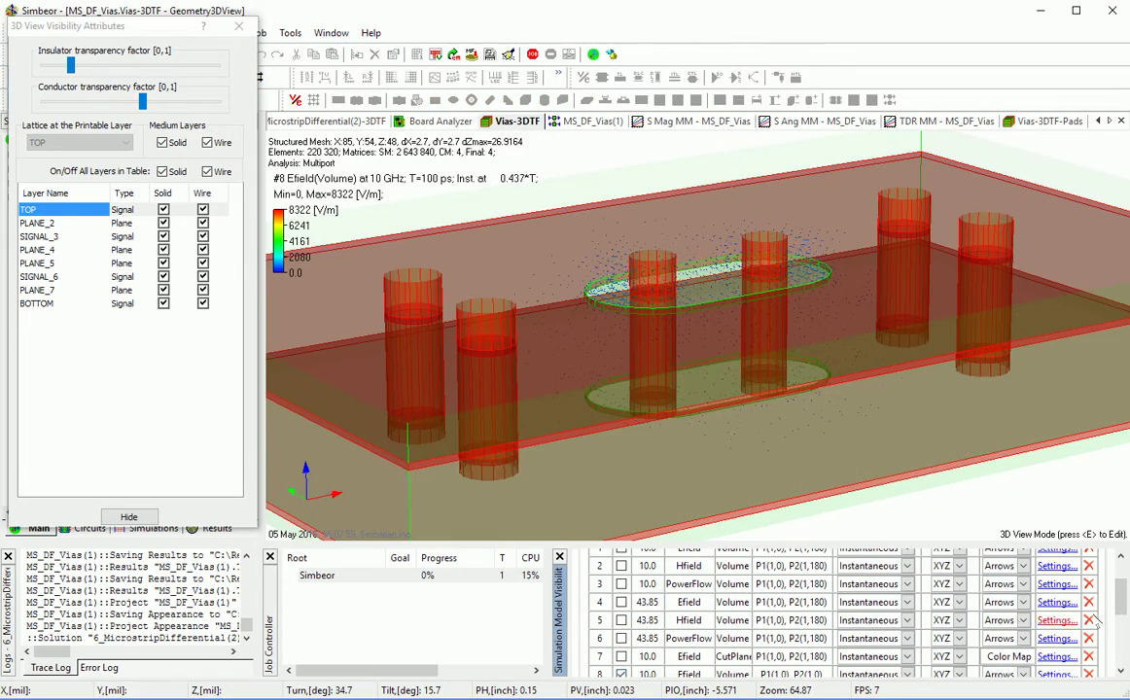
scroll(1118, 598, "down", 2)
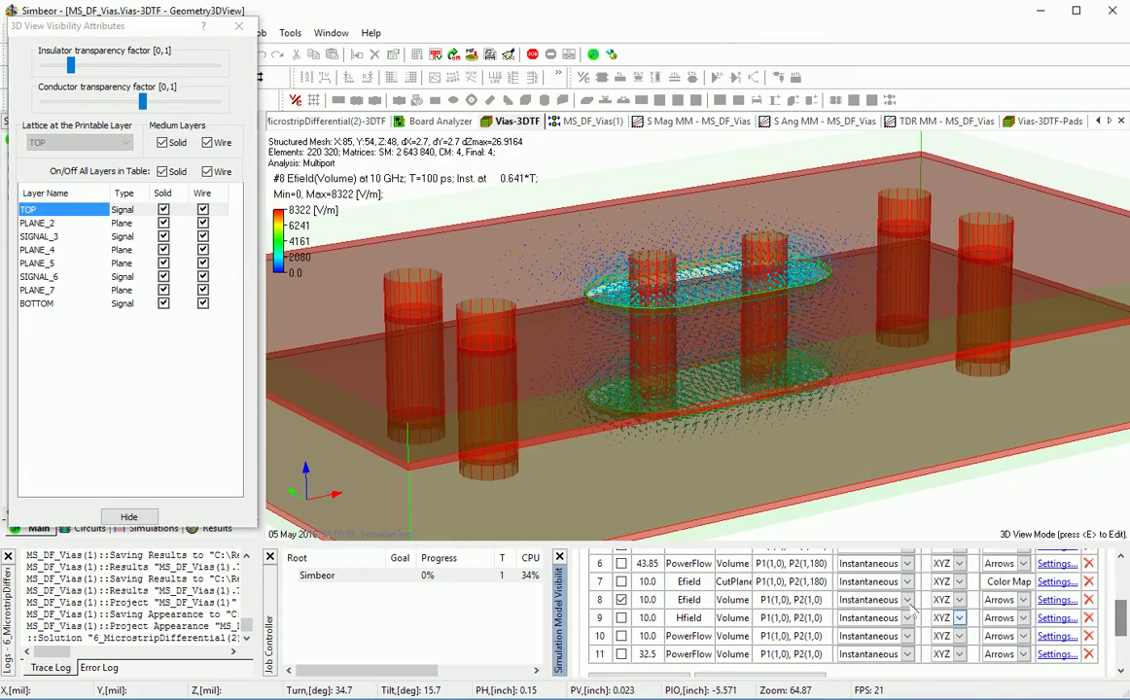
Step: Examine the 10 GHz E-field for P1(1,0), P2(1,0) around the vias in tilted 3D and plan views
left_click_drag(807, 421, 812, 386)
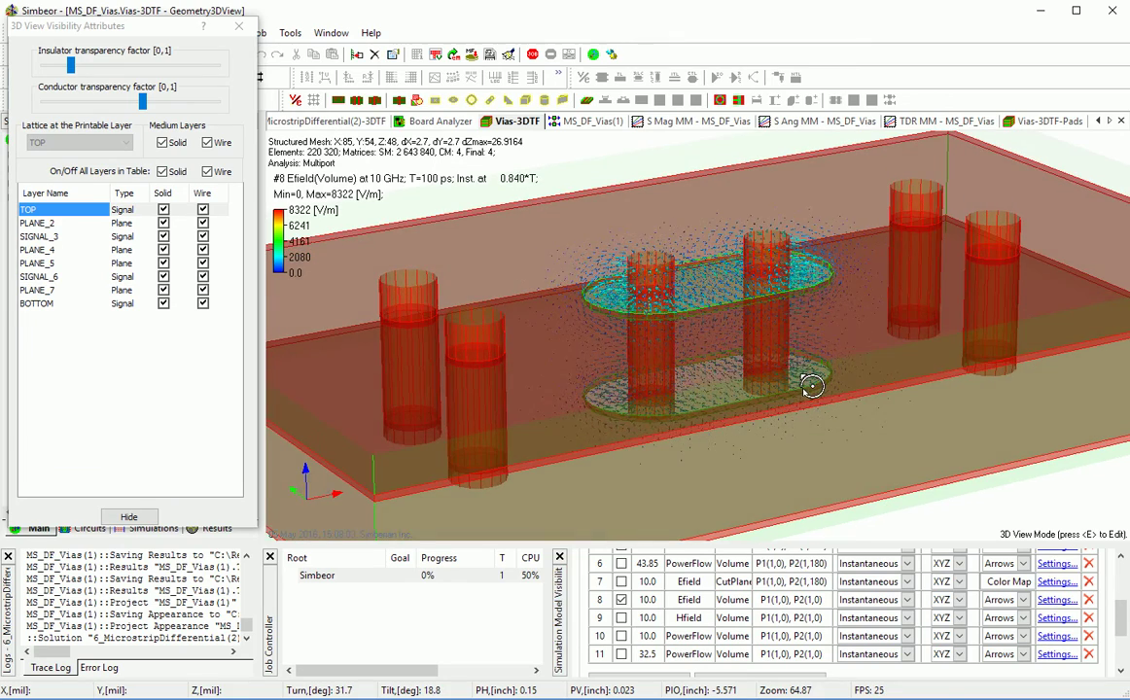
key("t")
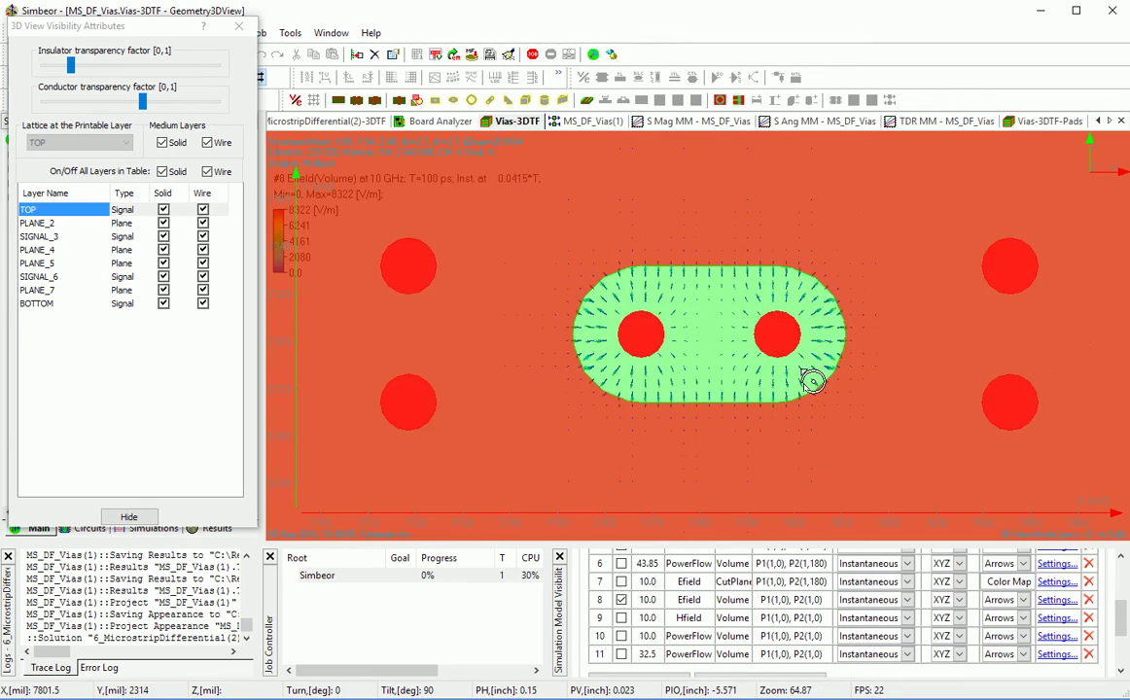
scroll(813, 381, "up", 5)
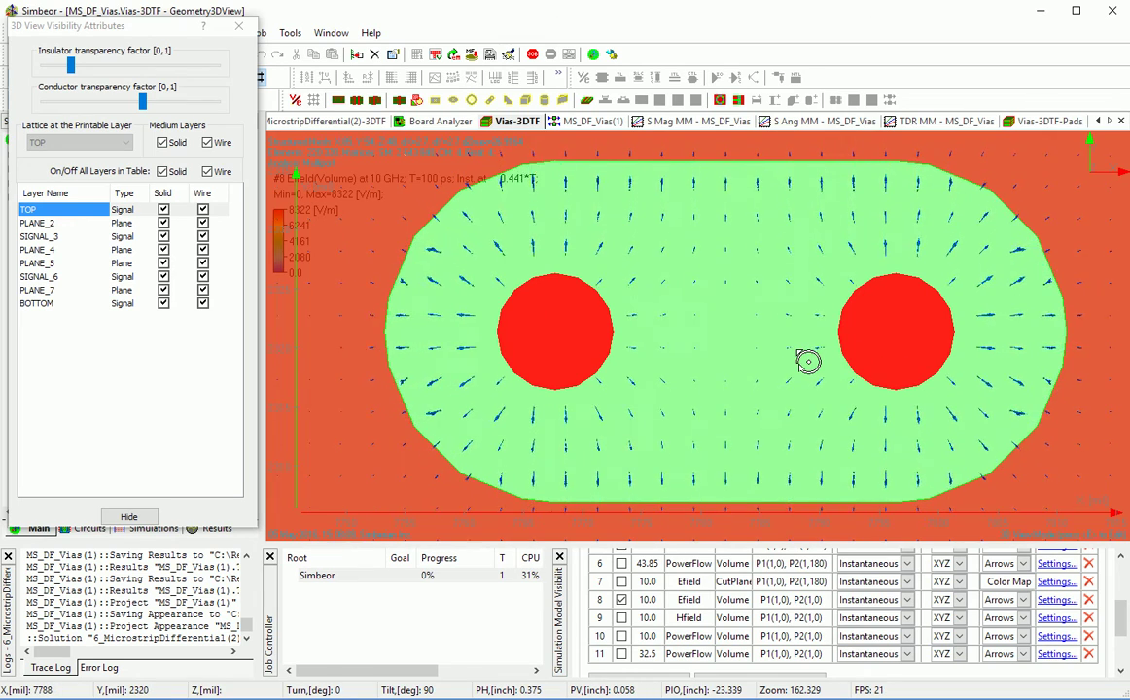
scroll(808, 361, "down", 4)
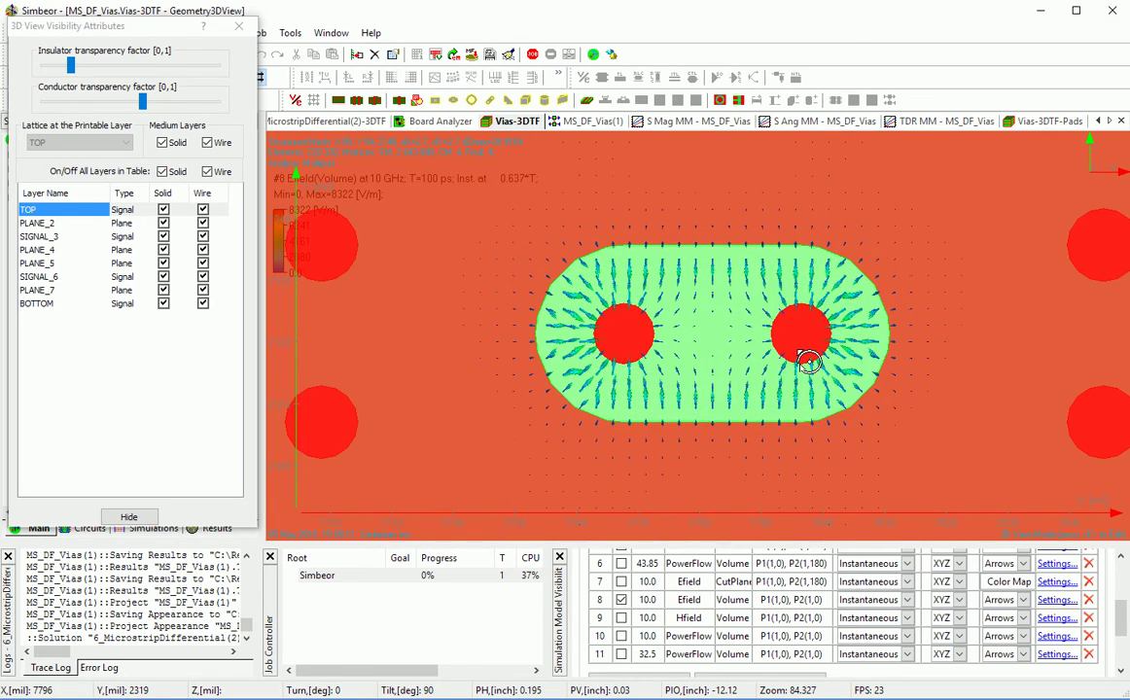
Step: Replace the E-field with the 10 GHz H-field for P1(1,0), P2(1,0) and inspect it in plan and tilted 3D views
left_click(621, 618)
left_click(621, 600)
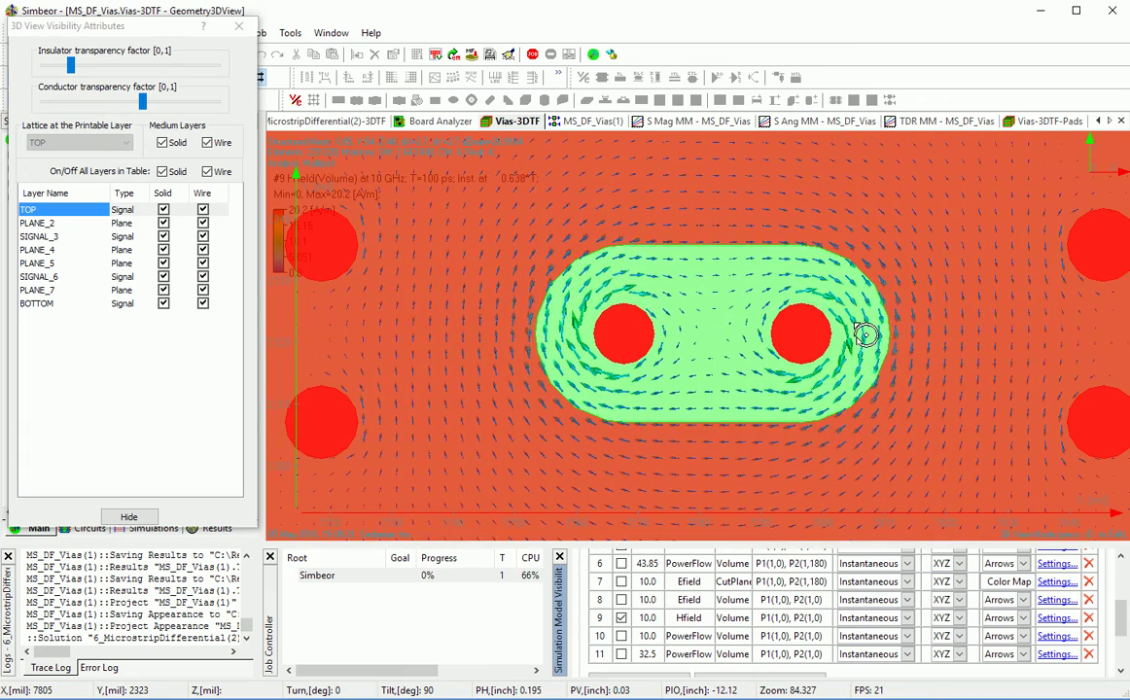
key("Home")
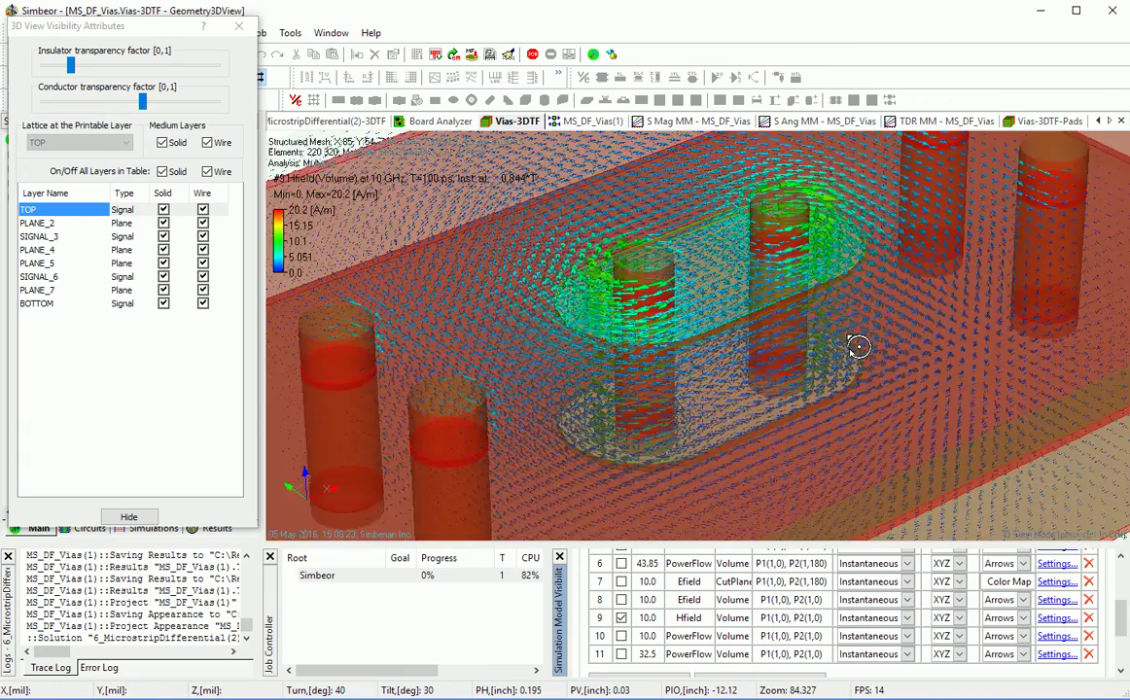
scroll(874, 381, "down", 2)
left_click_drag(863, 433, 866, 401)
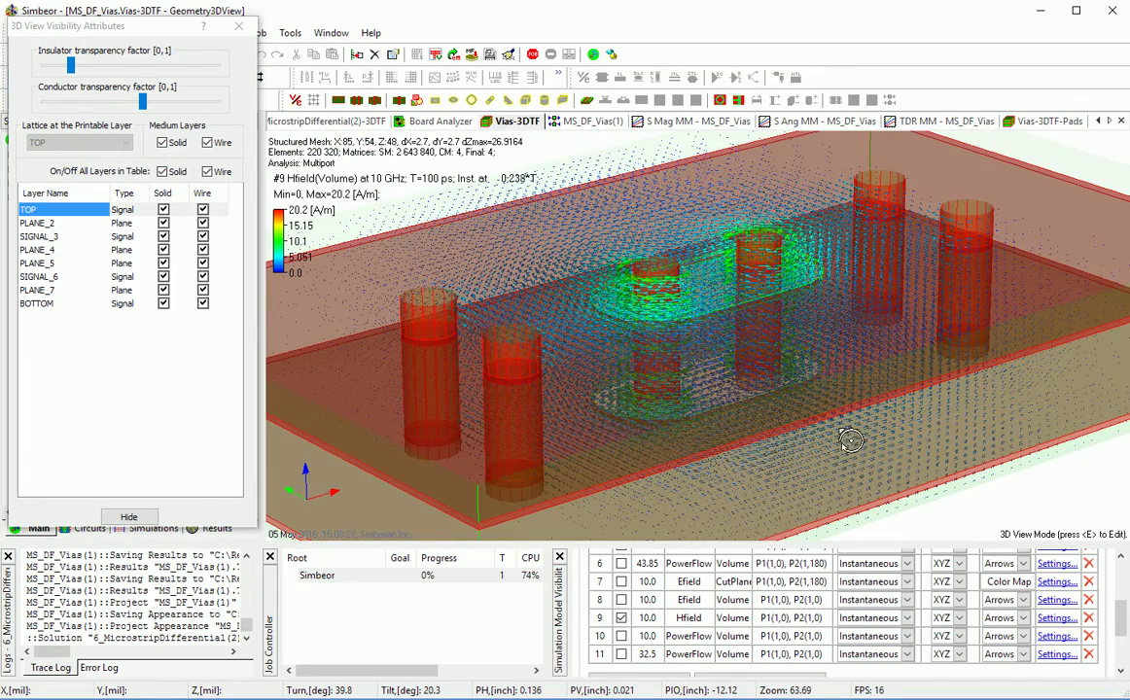
Step: Replace the H-field with the 10 GHz power flow for P1(1,0), P2(1,0) and examine it between the planes at low angles
left_click(622, 636)
left_click(621, 617)
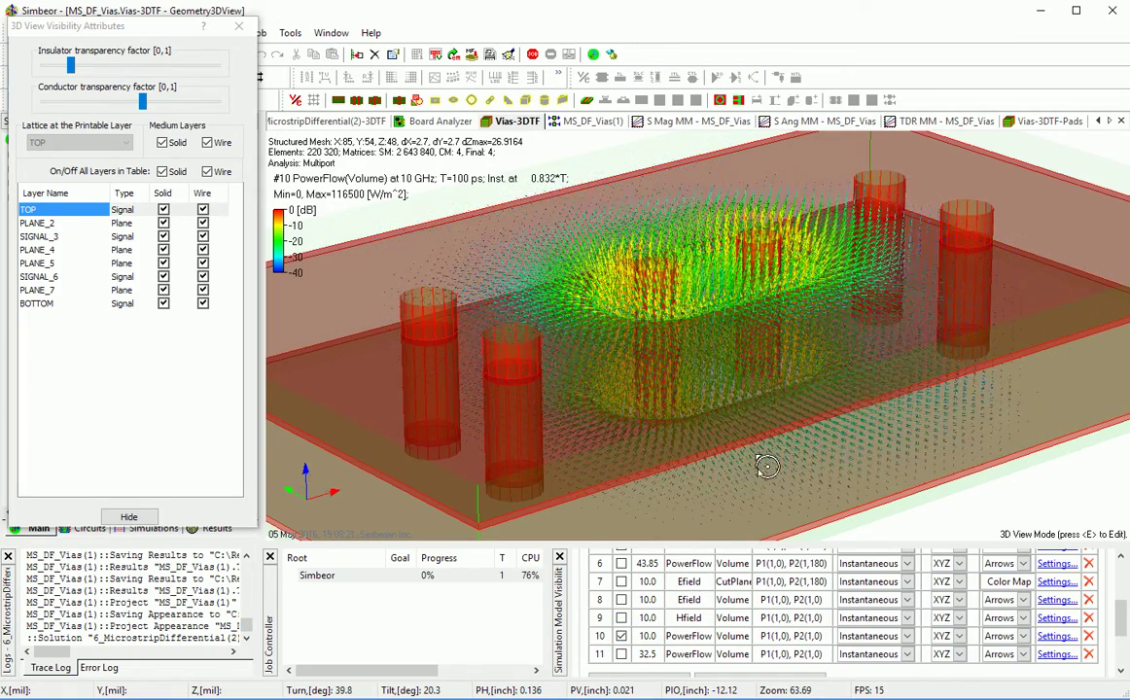
left_click_drag(767, 467, 762, 399)
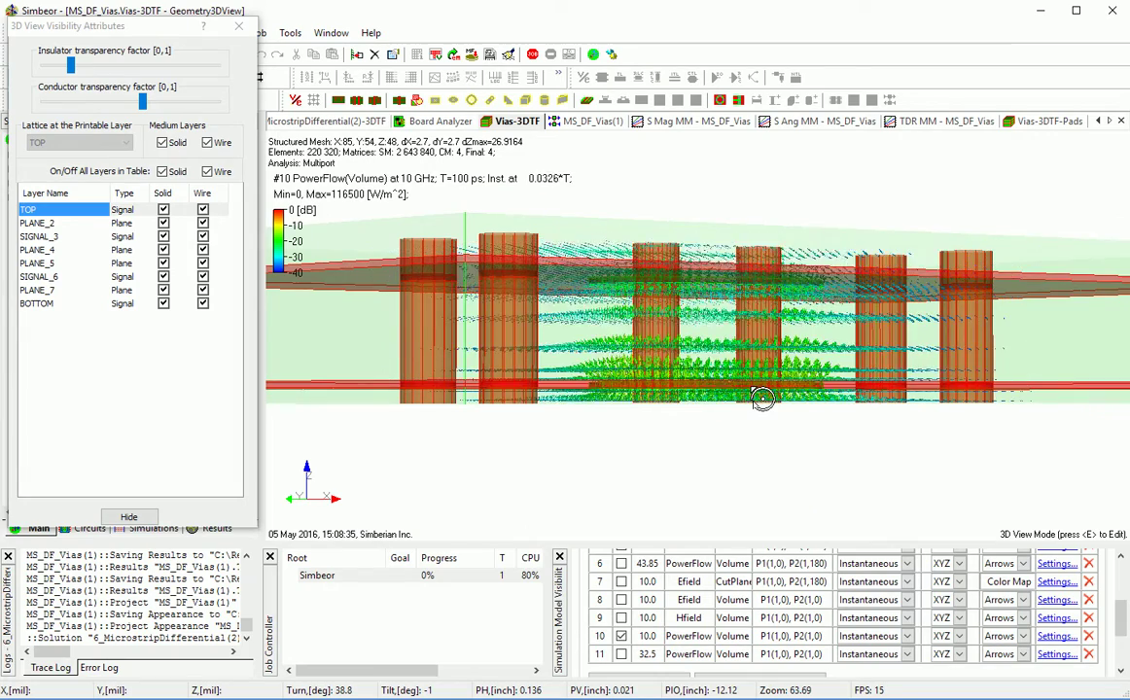
left_click_drag(762, 399, 776, 437)
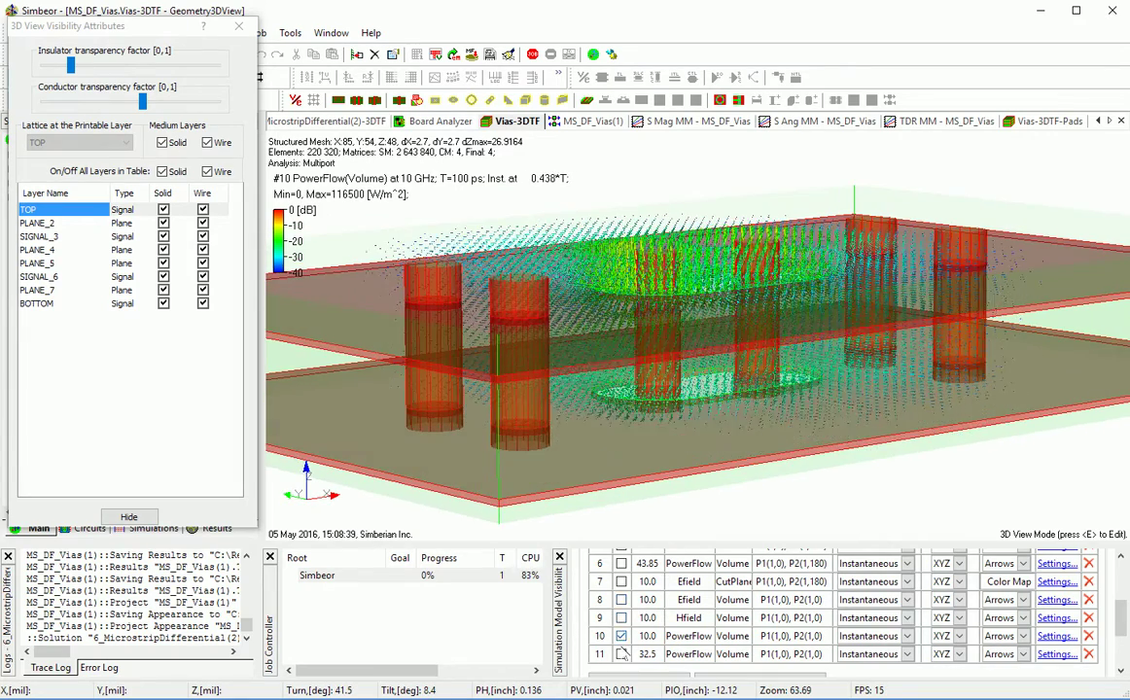
Step: Show the 32.5 GHz power flow for P1(1,0), P2(1,0) instead of the 10 GHz one, inspect it in 3D, and hide it
left_click(621, 636)
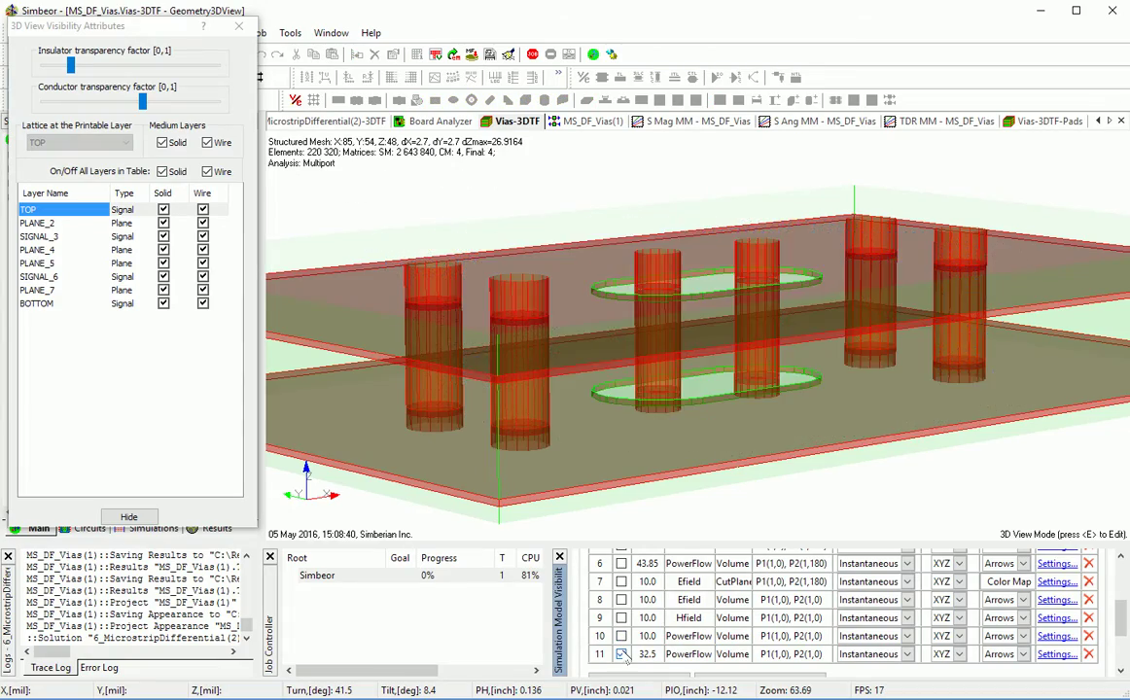
left_click(622, 655)
left_click_drag(814, 434, 754, 397)
left_click(621, 654)
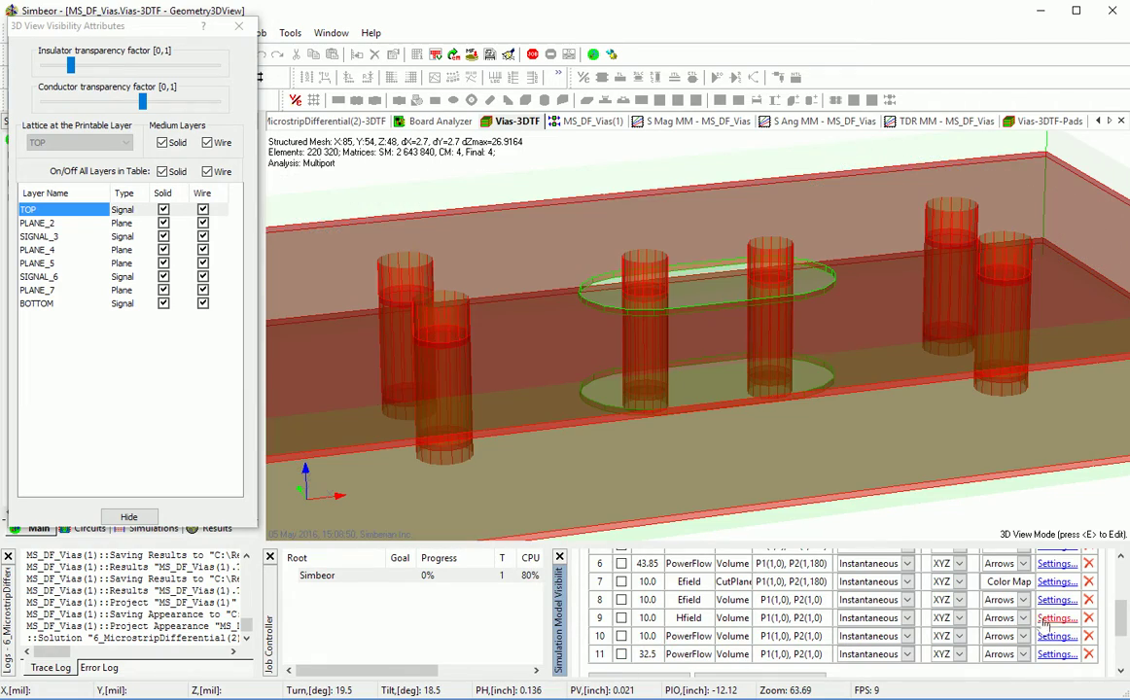
Step: Display the 10 GHz E-field for P1(1,0), P2(1,180) and limit the visible Z range to about 80 to 100 mil
scroll(1017, 549, "up", 3)
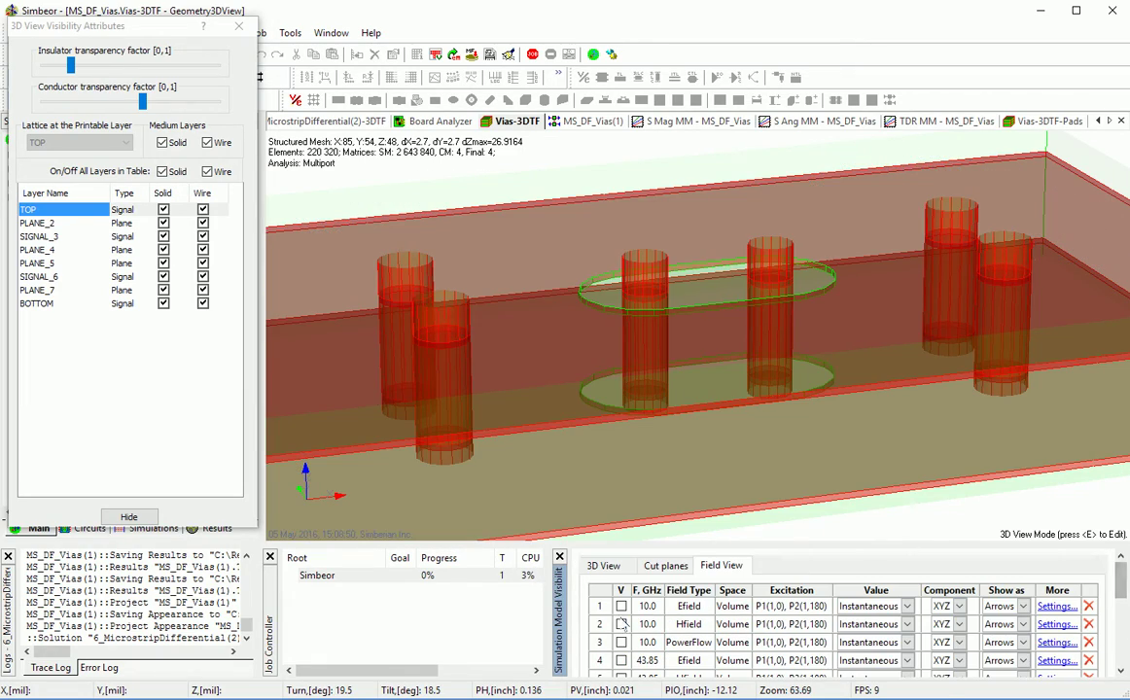
left_click(622, 605)
left_click(665, 565)
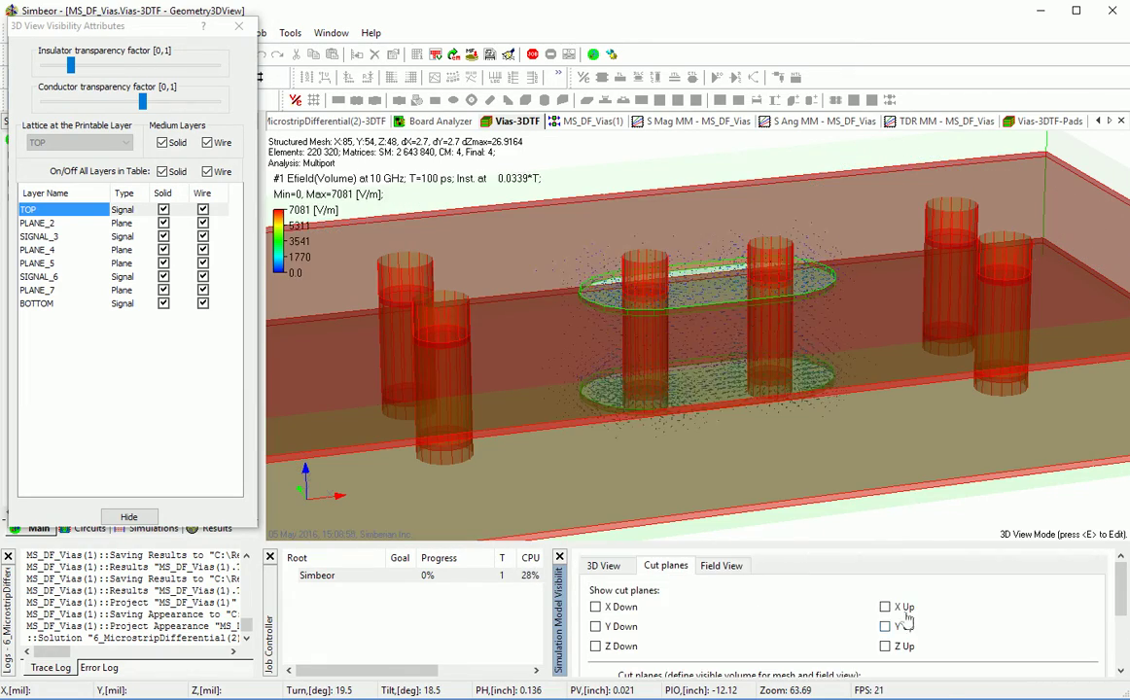
scroll(1118, 632, "down", 3)
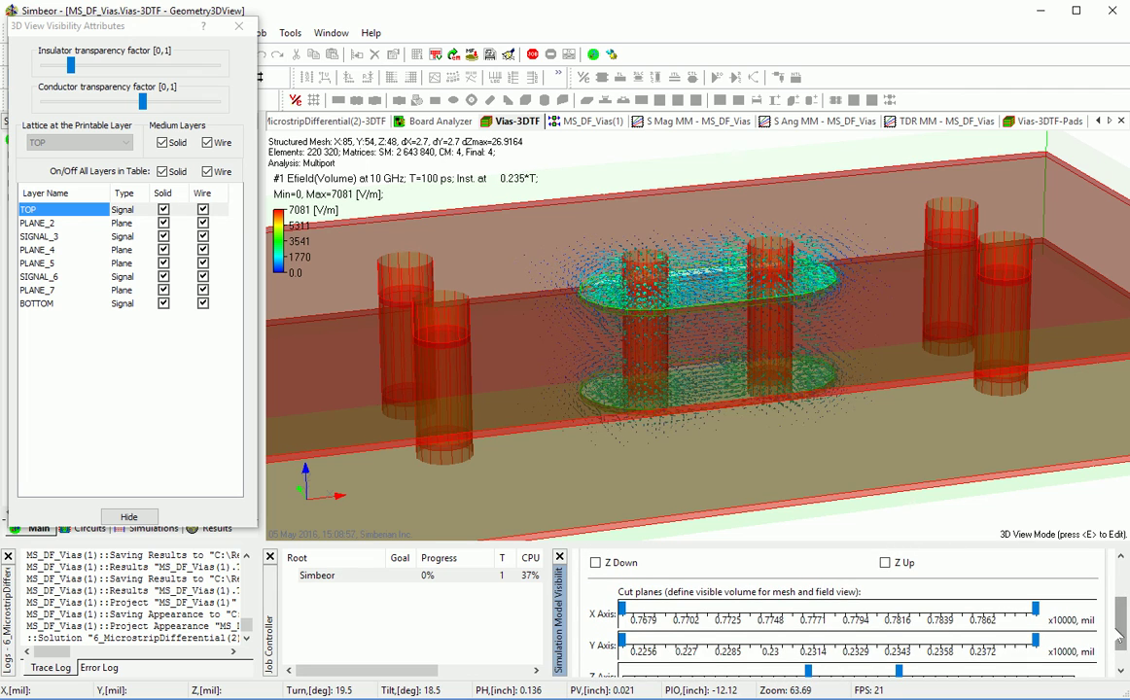
scroll(1120, 633, "down", 1)
left_click_drag(898, 639, 994, 640)
left_click_drag(807, 641, 937, 642)
Step: Examine the E-field around the microstrip traces and via pads up close, and raise the conductor transparency factor to nearly 1
left_click_drag(815, 231, 741, 328)
right_click_drag(741, 328, 744, 442)
scroll(744, 442, "up", 5)
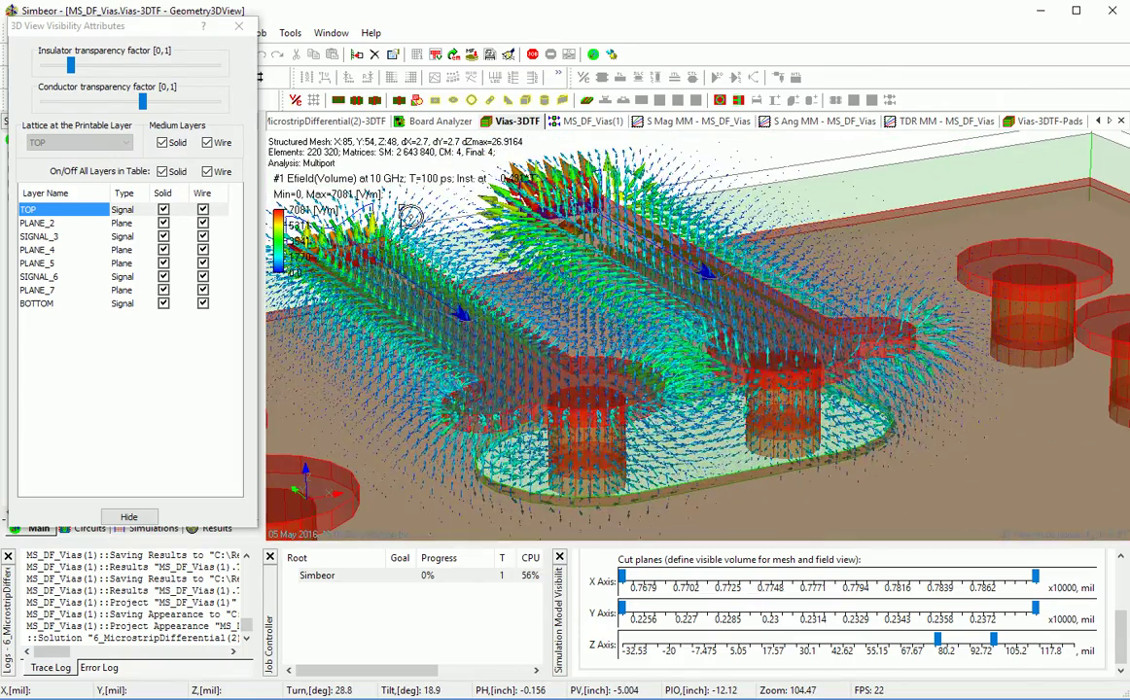
left_click_drag(142, 100, 213, 101)
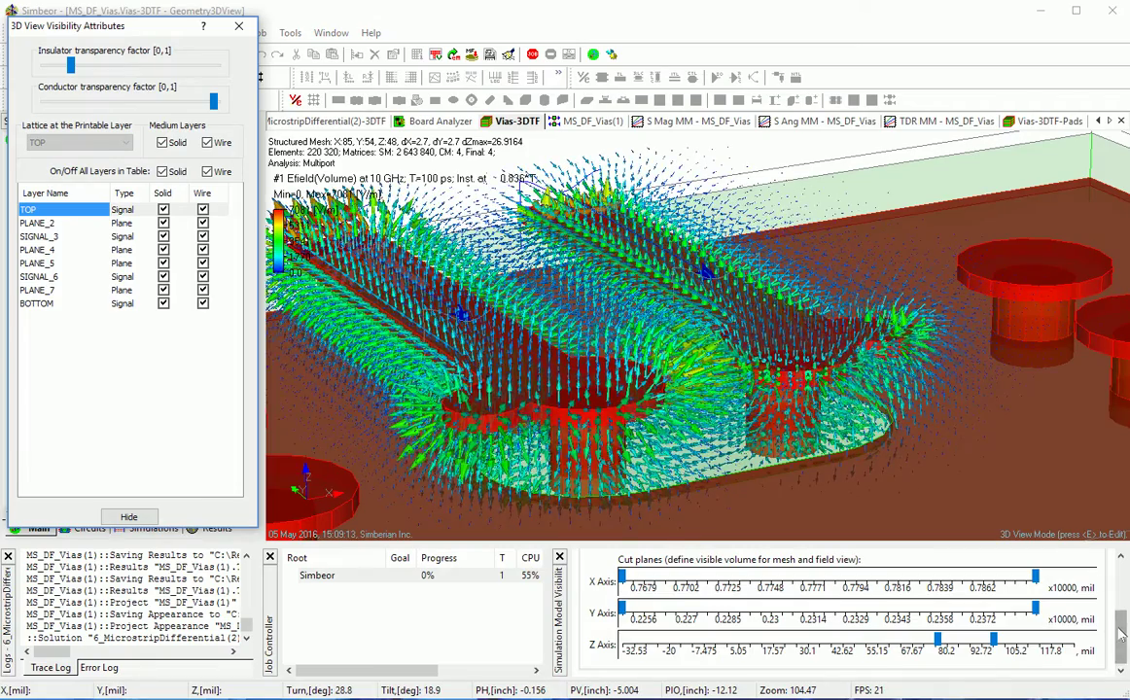
Step: For P1(1,0), P2(1,180), view the 10 GHz H-field and power flow one after the other in place of the E-field
left_click_drag(1119, 629, 1119, 579)
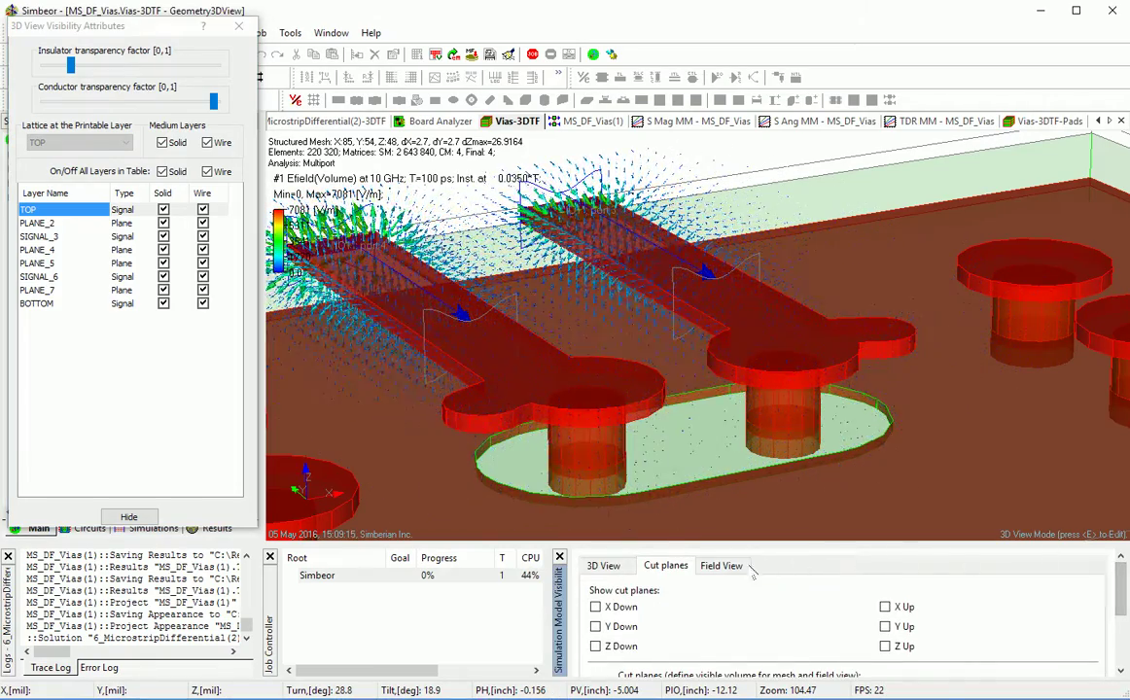
left_click(721, 565)
left_click(621, 624)
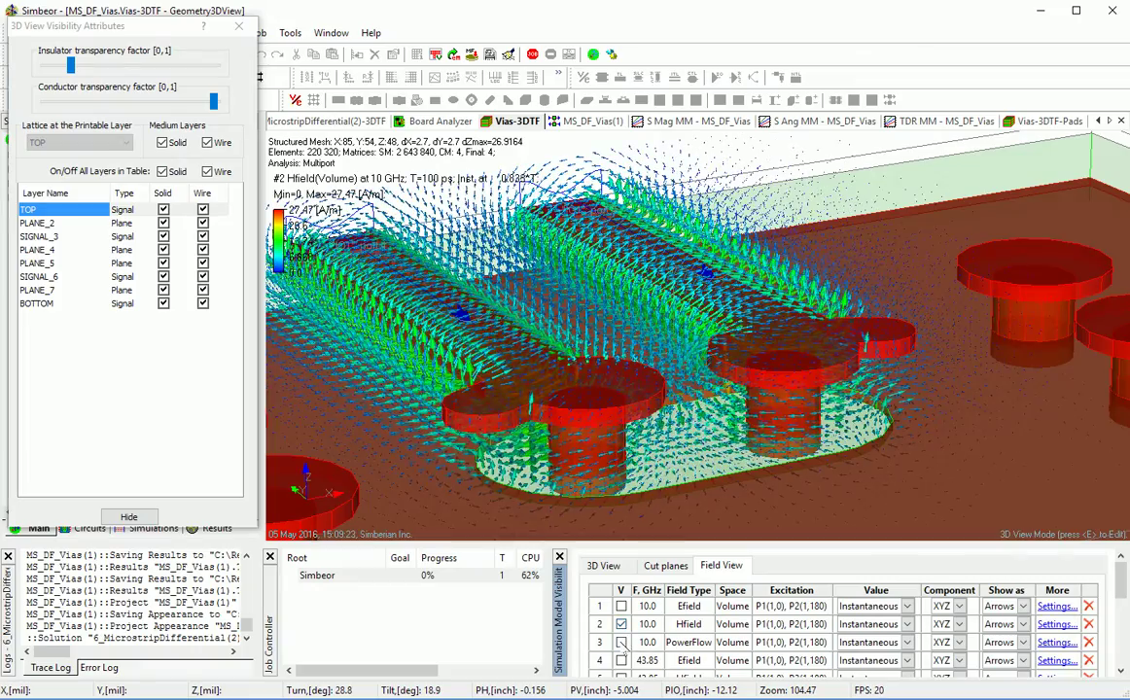
left_click(621, 642)
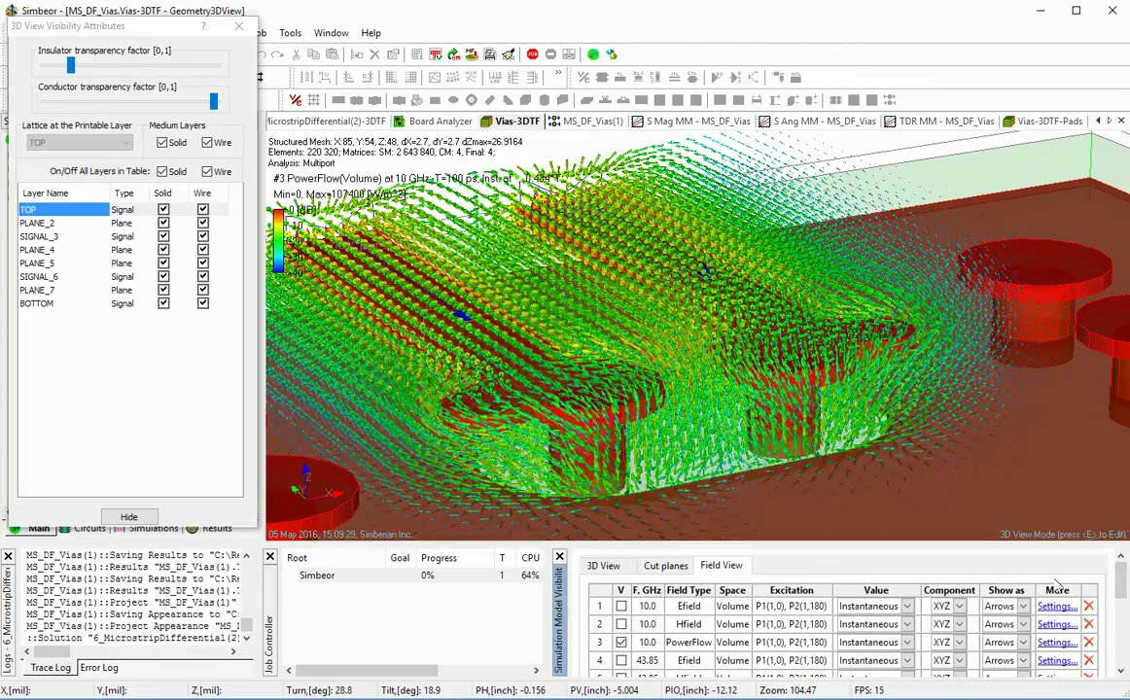
Step: View the 43.85 GHz E-field, H-field and power flow for P1(1,0), P2(1,180) one at a time around the traces and pads
left_click_drag(1122, 581, 1123, 587)
scroll(1121, 588, "down", 2)
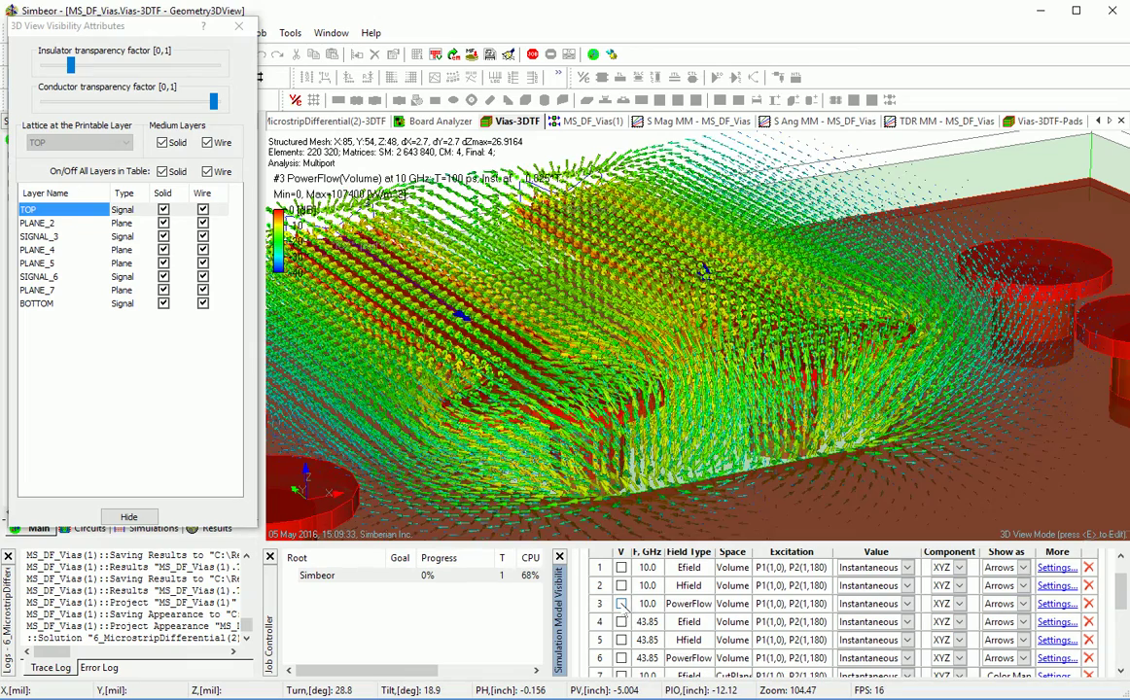
left_click(622, 621)
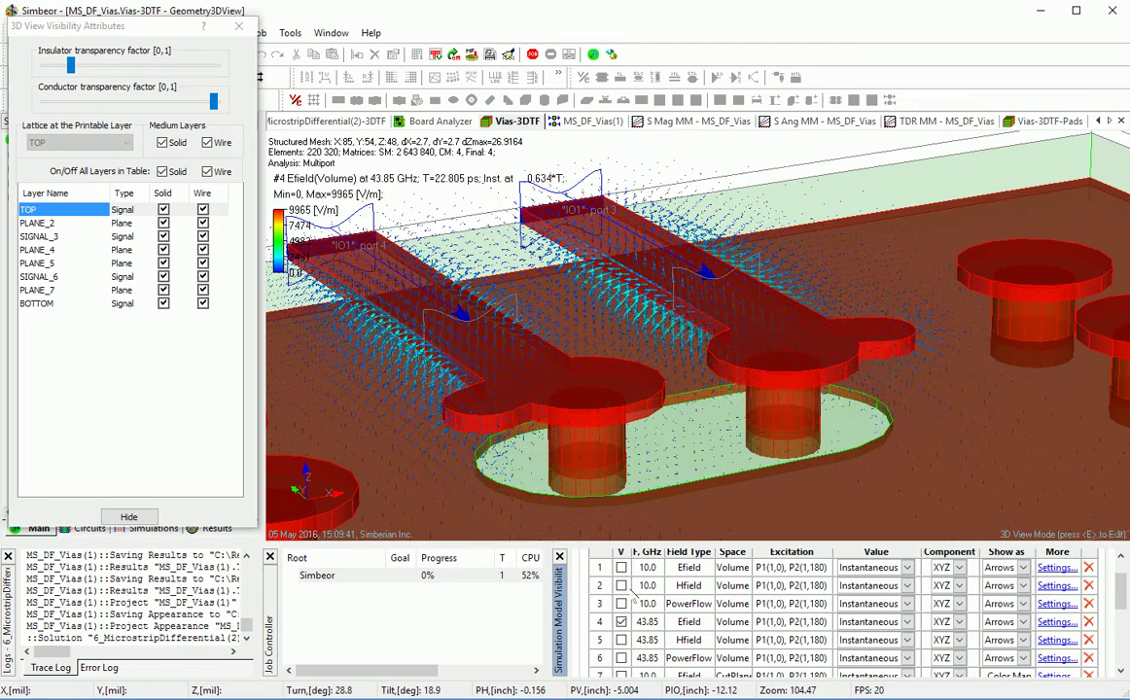
left_click(621, 639)
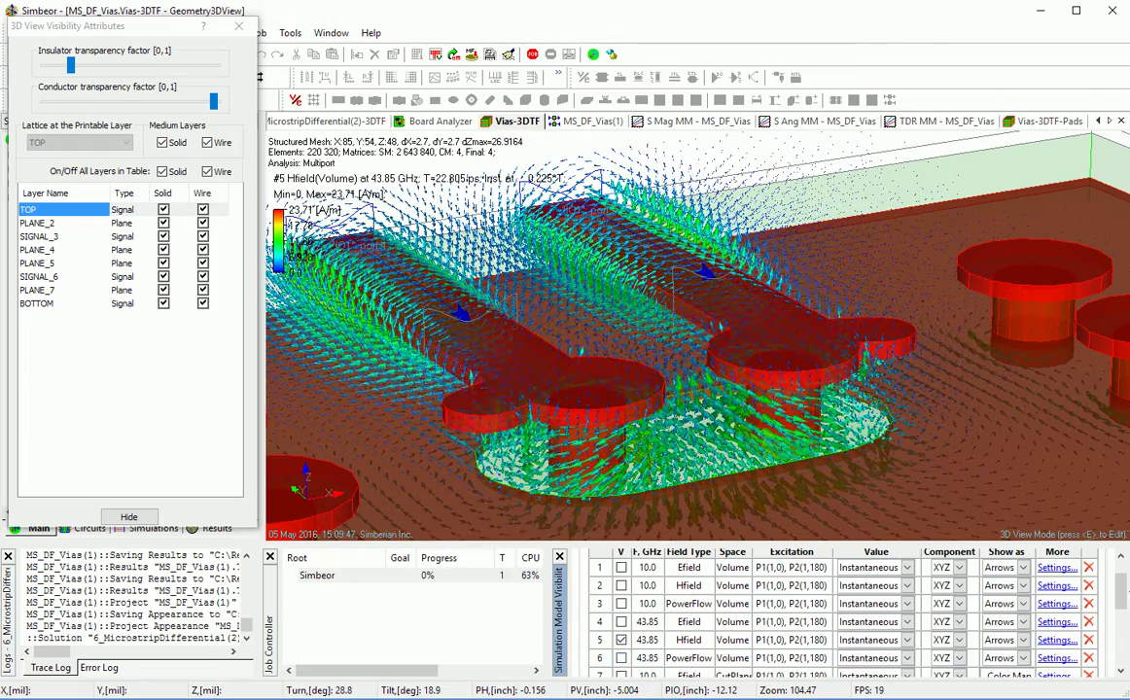
scroll(1016, 556, "down", 1)
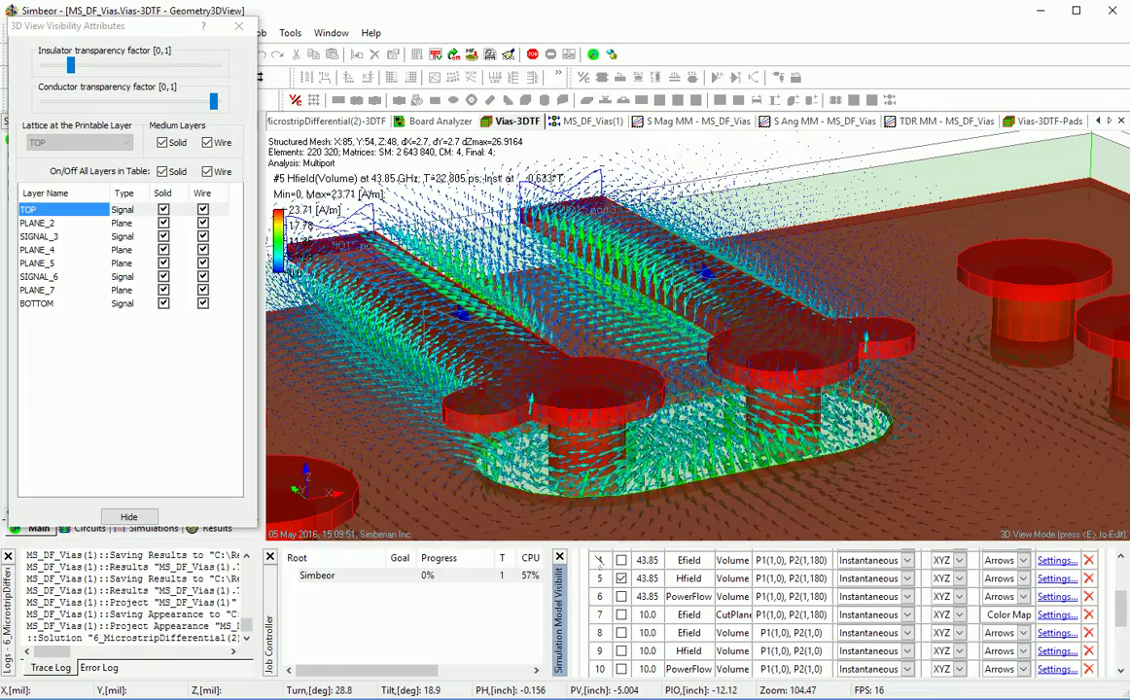
left_click(621, 597)
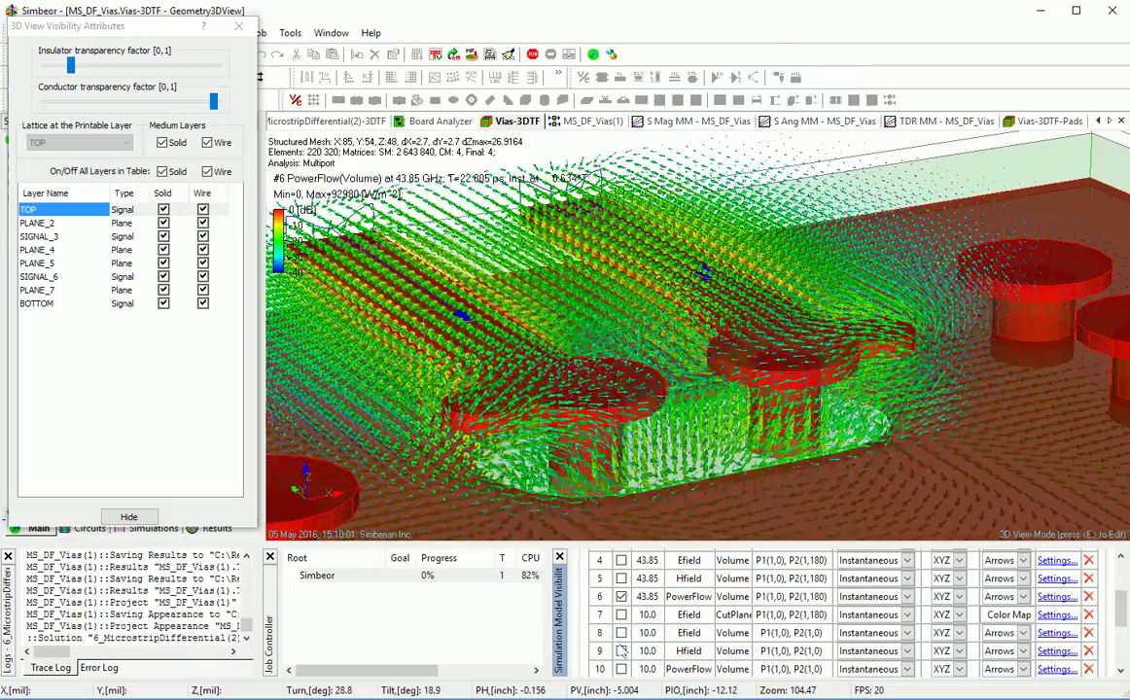
Step: View the 10 GHz E-field, H-field and power flow for P1(1,0), P2(1,0) one at a time around the traces and pads
left_click(621, 633)
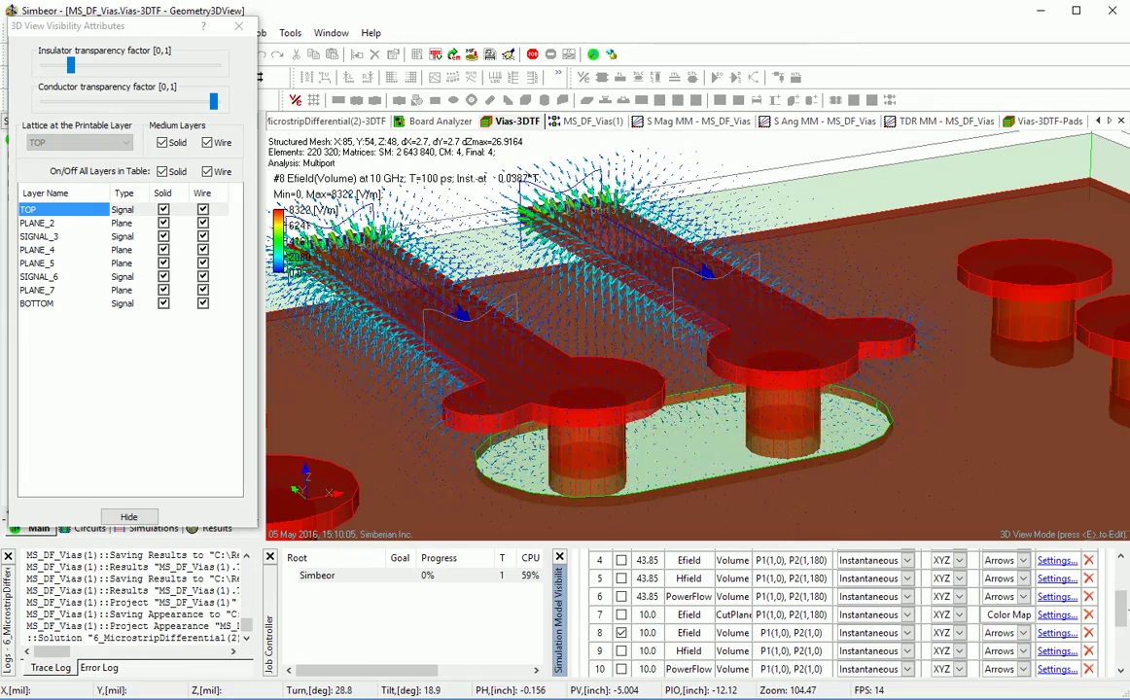
scroll(1019, 570, "down", 1)
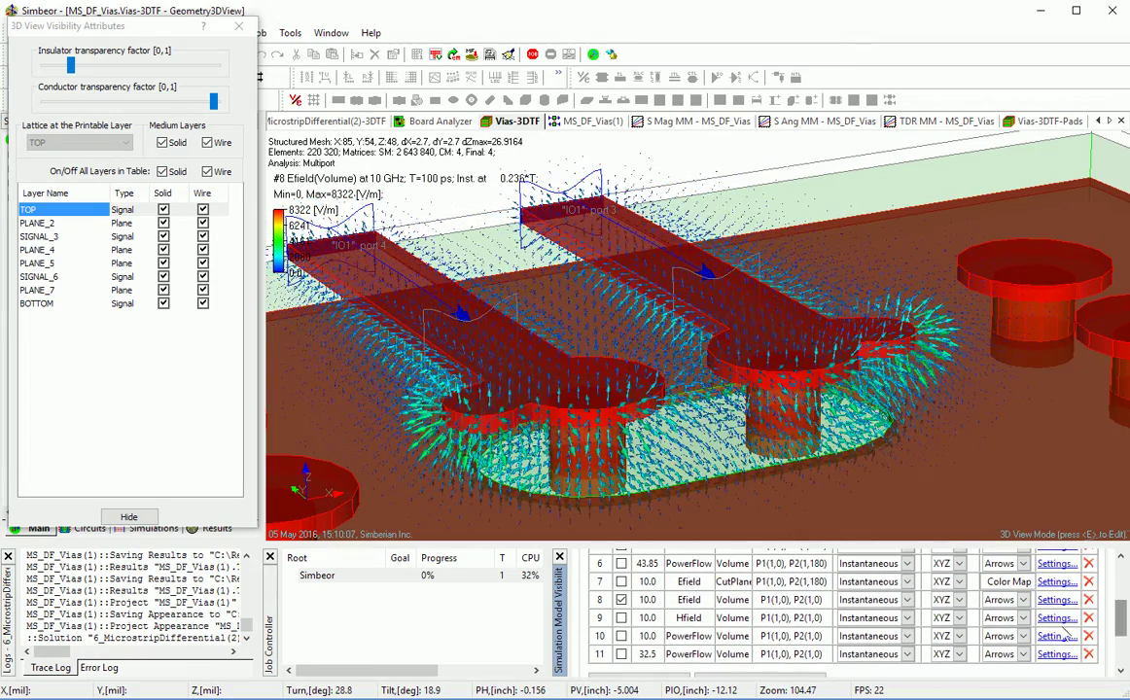
left_click(622, 618)
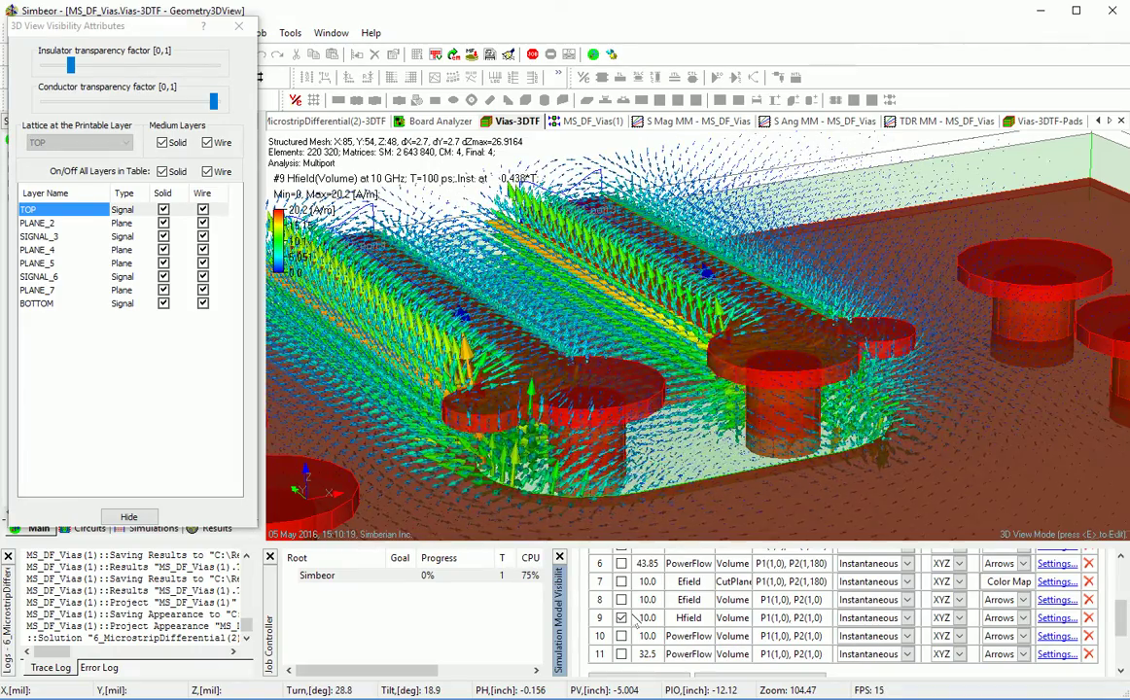
left_click(621, 635)
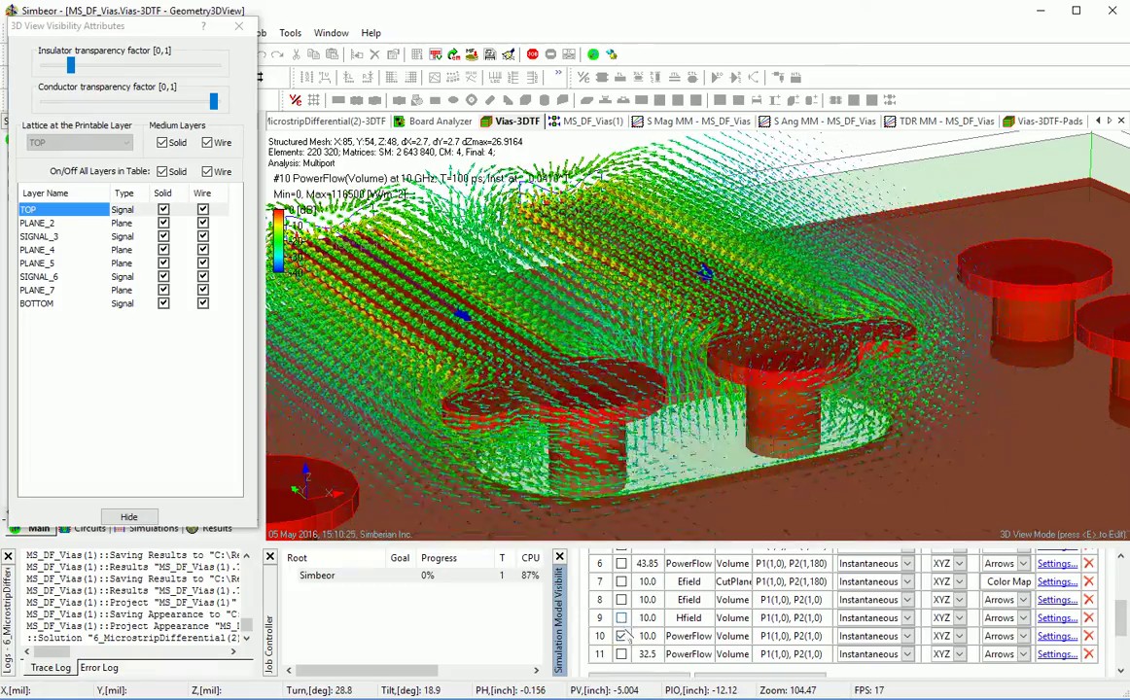
Step: Replace the 10 GHz power flow with the 32.5 GHz one for P1(1,0), P2(1,0), inspect it around the pads, and hide it
left_click(622, 654)
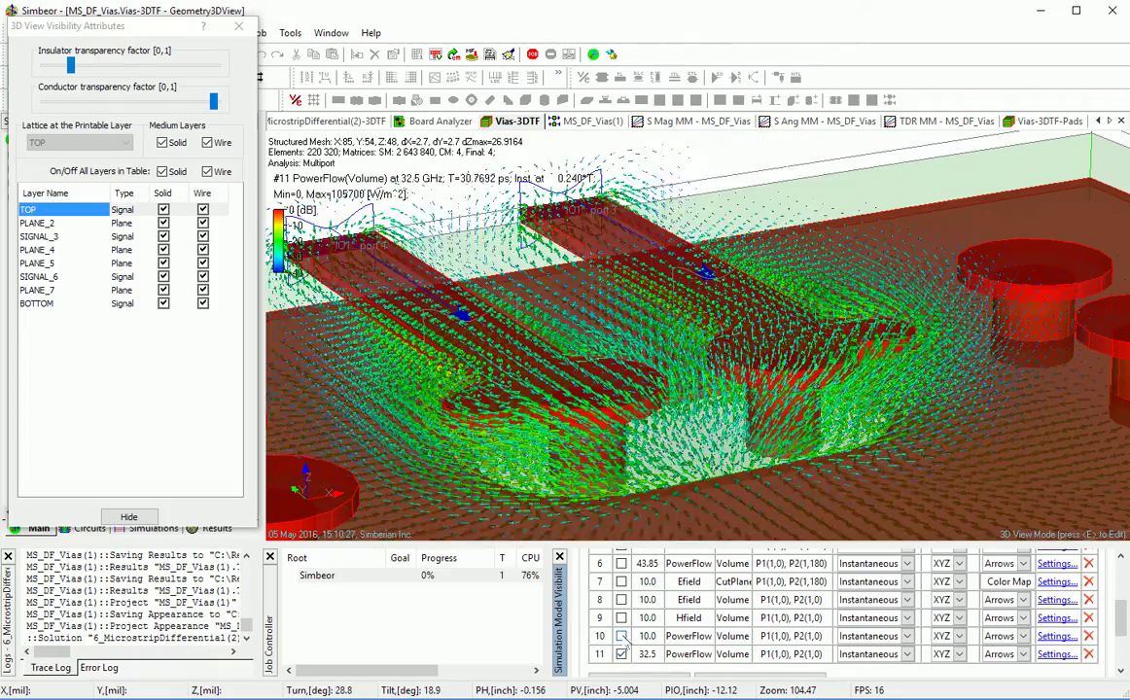
left_click_drag(864, 480, 916, 402)
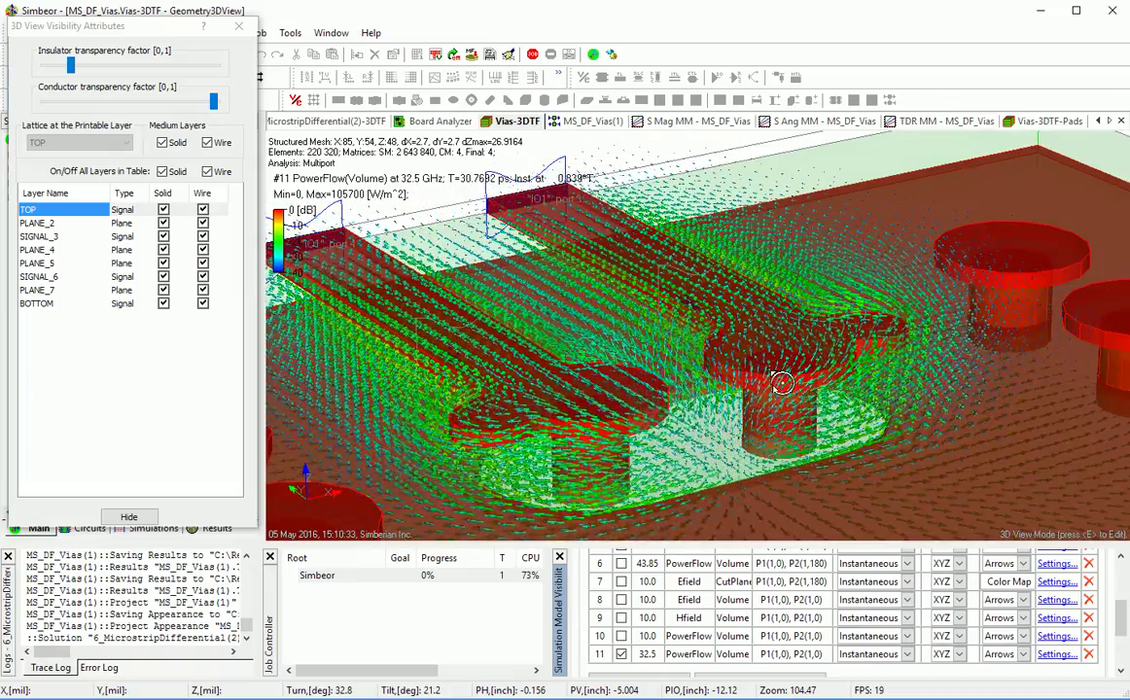
mouse_move(1119, 619)
left_mouse_down()
mouse_move(1122, 601)
mouse_move(1125, 632)
left_mouse_up()
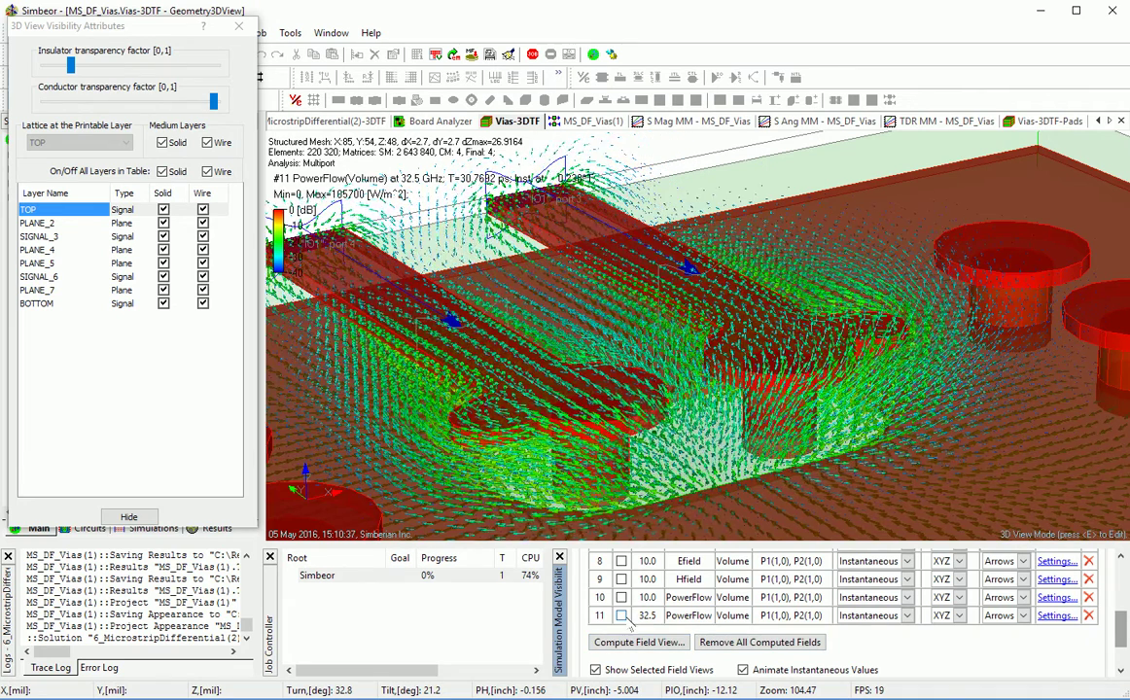
left_click(622, 616)
Step: Reset both Z-axis cut planes to their outer limits so the visible volume spans the full model height
scroll(1018, 572, "up", 5)
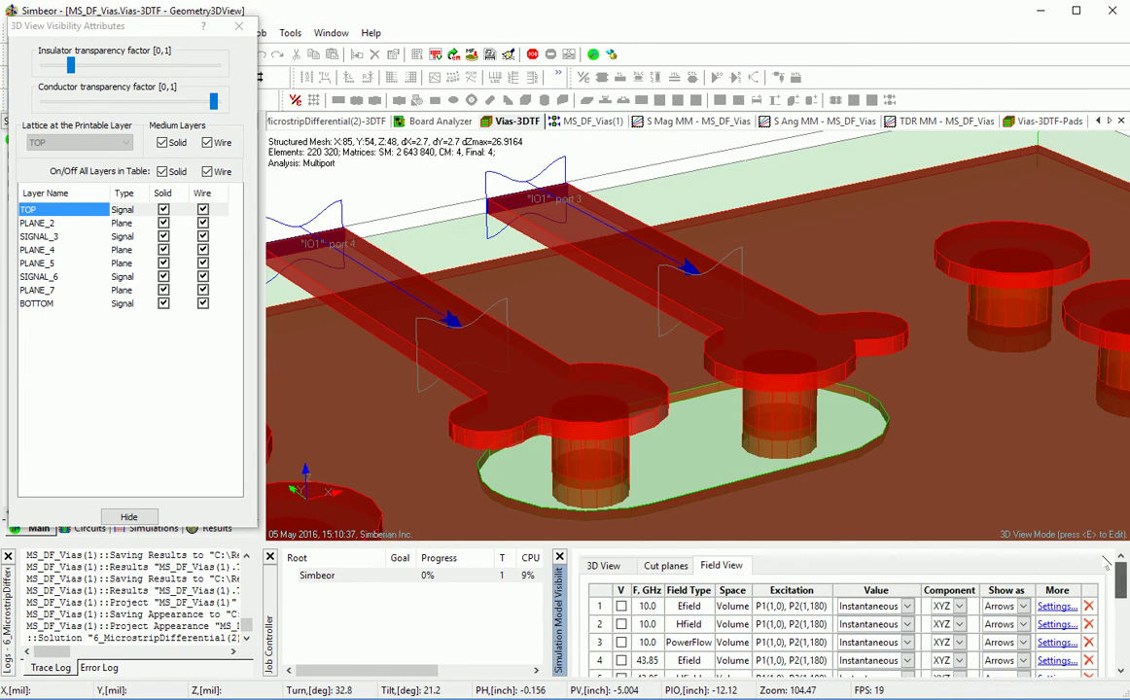
left_click(669, 566)
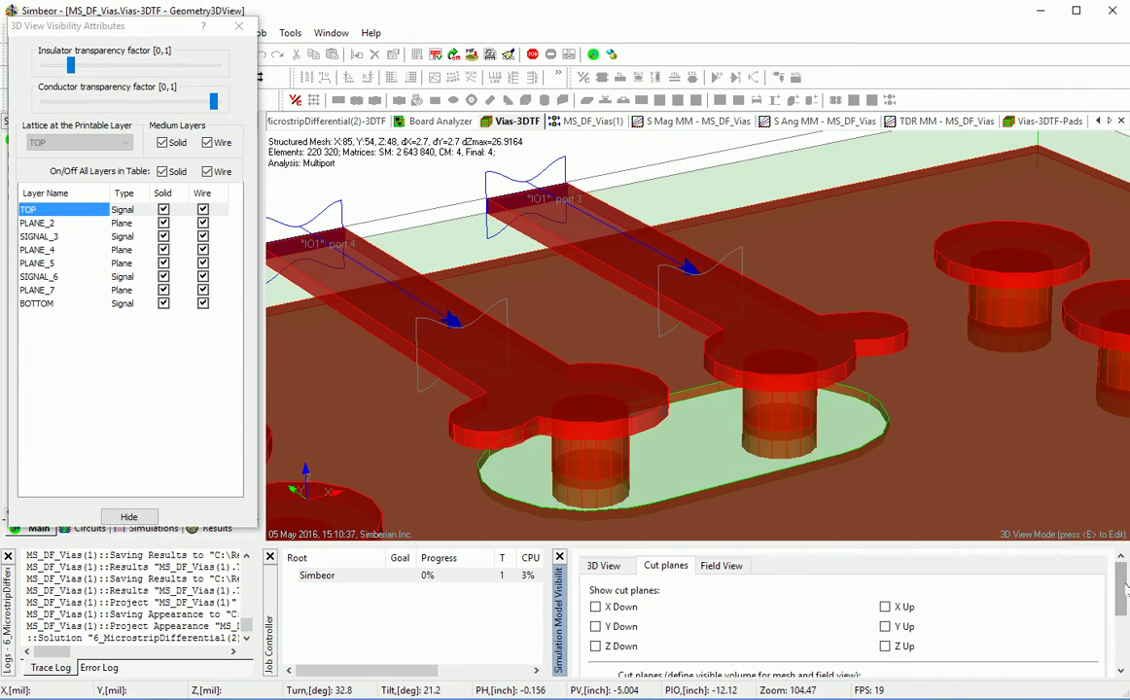
scroll(1019, 583, "down", 3)
left_click_drag(937, 642, 622, 641)
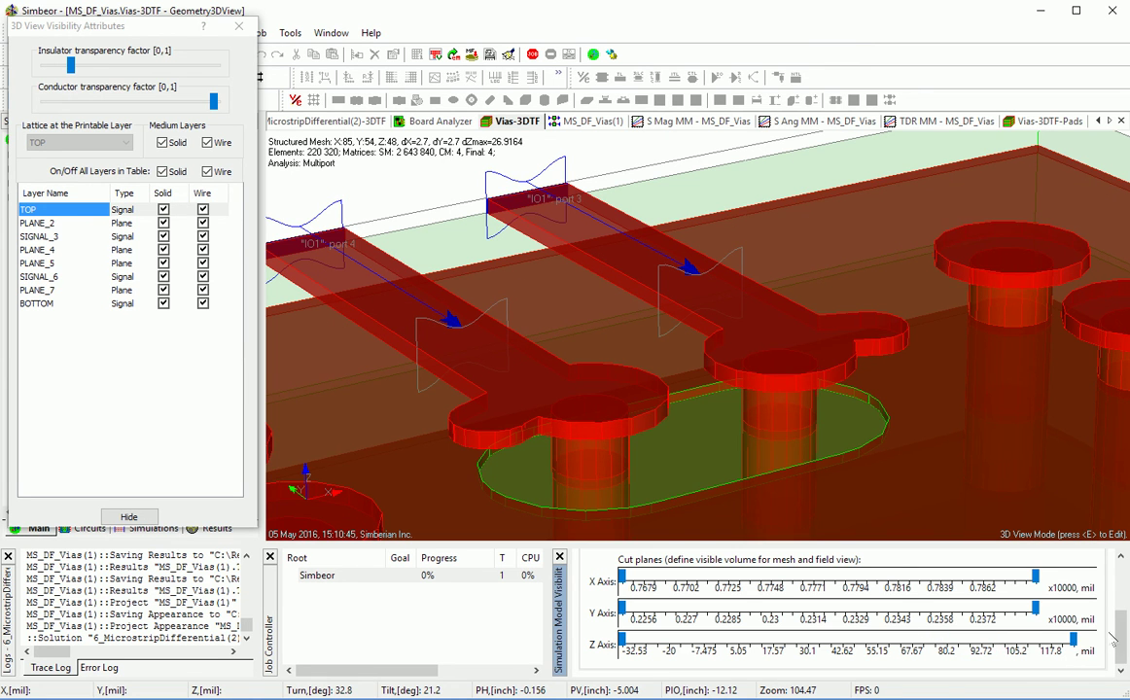
Step: Show the 10 GHz E-field for P1(1,0), P2(1,180) and narrow the Y-axis cut planes to a thin slice through the signal vias
scroll(1117, 566, "up", 3)
left_click(722, 565)
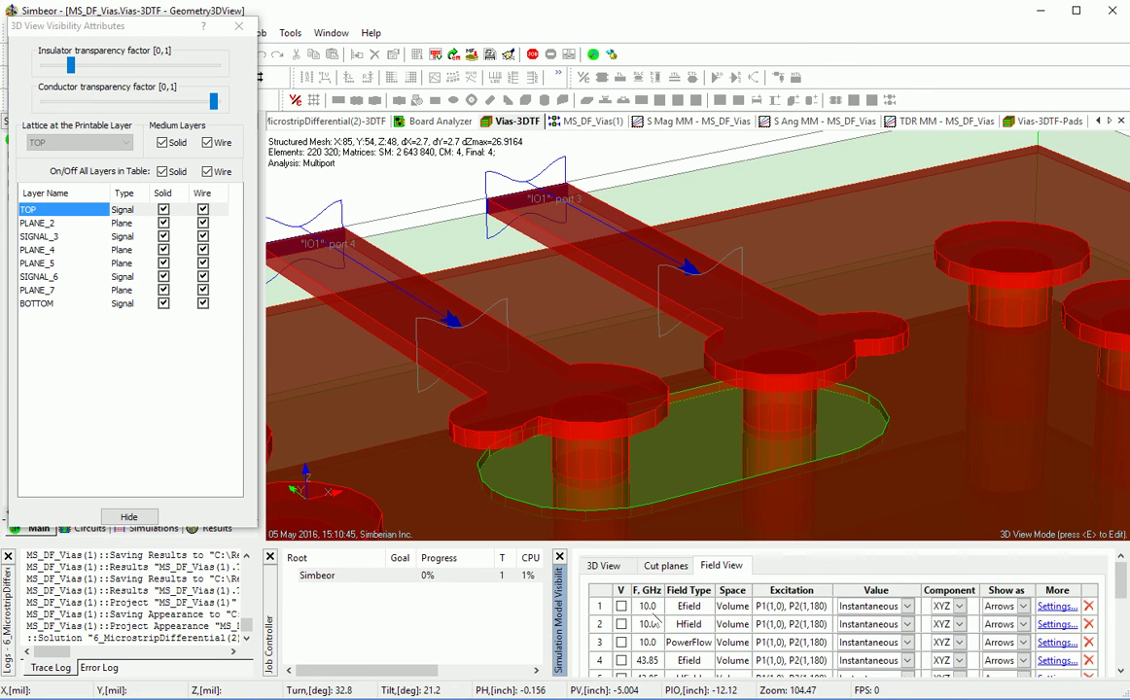
mouse_move(1121, 580)
left_mouse_down()
mouse_move(1121, 630)
mouse_move(1121, 580)
left_mouse_up()
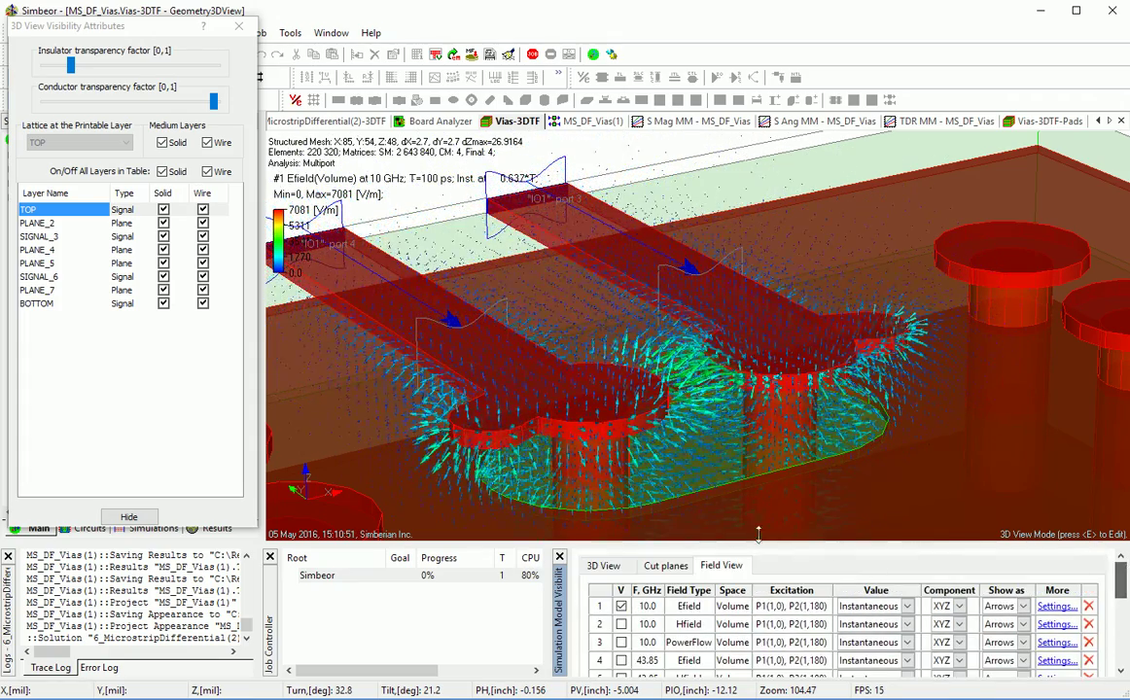
left_click(679, 567)
scroll(1069, 599, "down", 3)
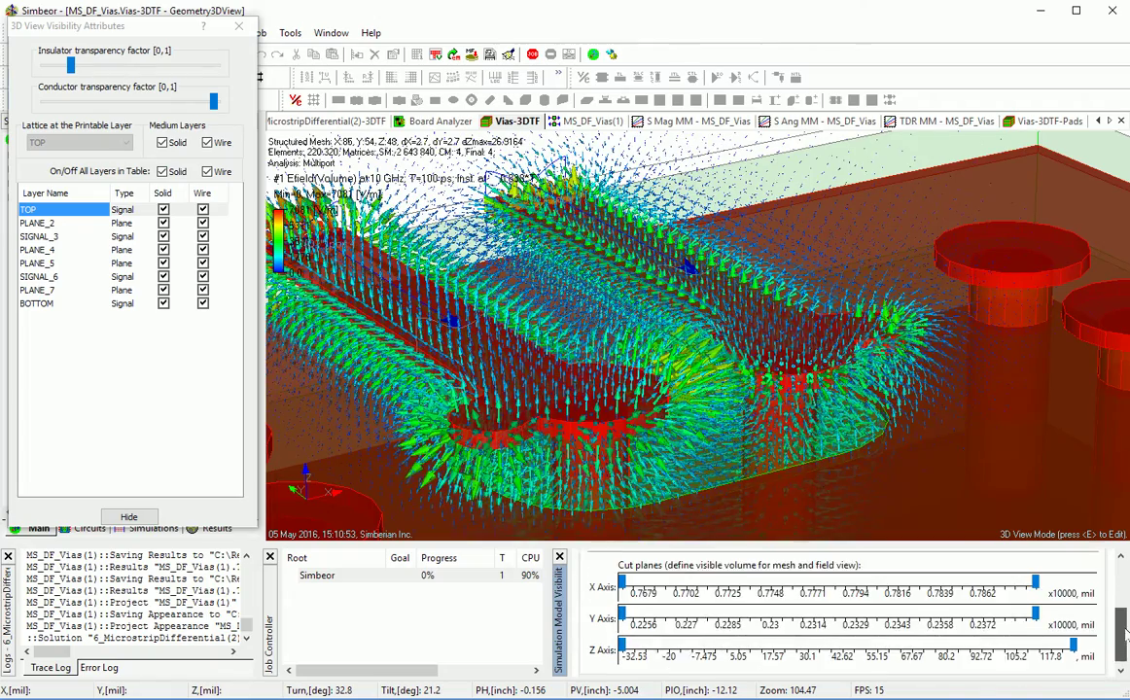
left_click_drag(624, 608, 812, 608)
left_click_drag(1034, 607, 837, 623)
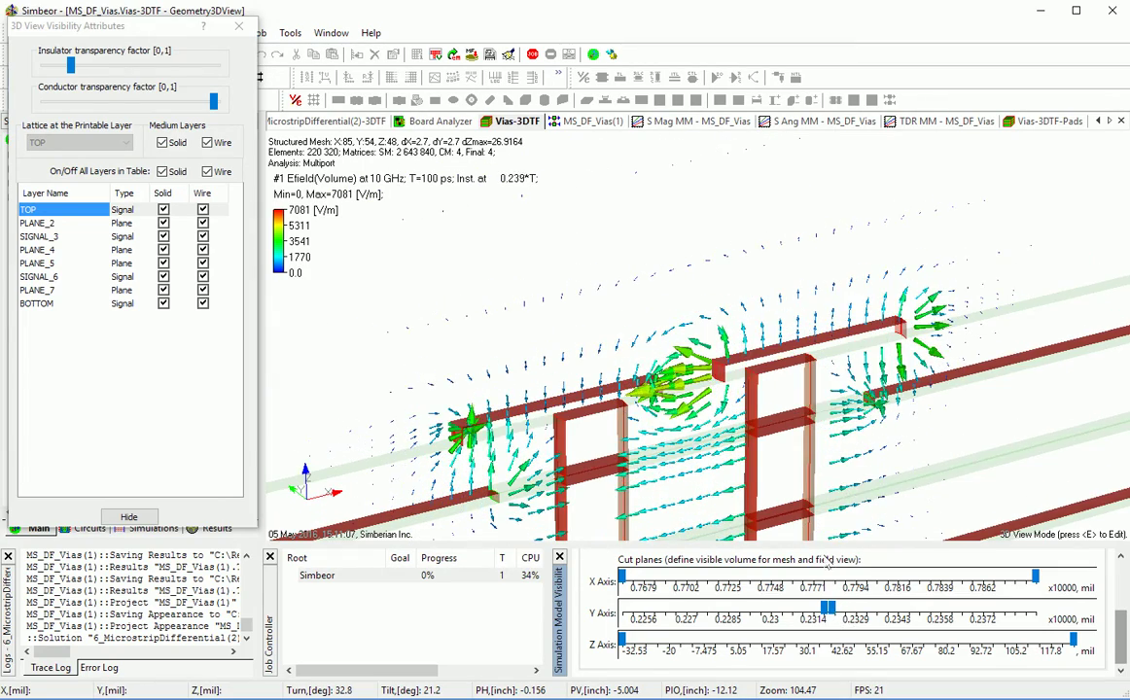
Step: Examine the 10 GHz differential E-field along the full height of both vias in the Y-axis slice
scroll(870, 396, "down", 5)
left_click_drag(820, 445, 840, 244)
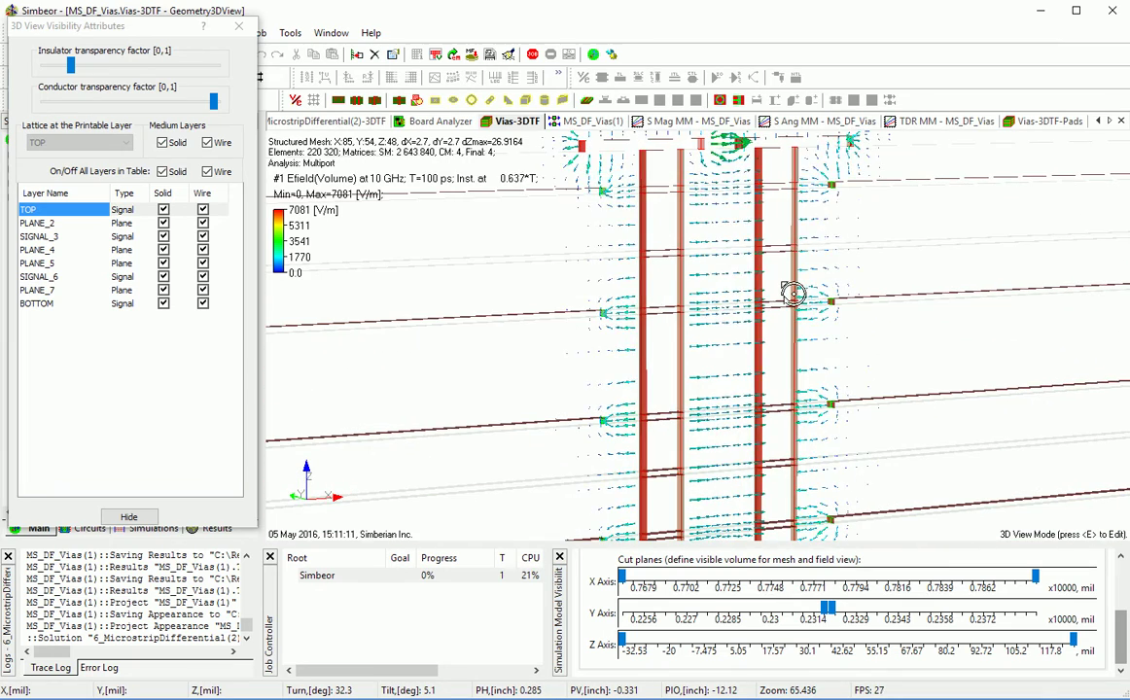
scroll(795, 296, "down", 3)
left_click_drag(807, 309, 761, 309)
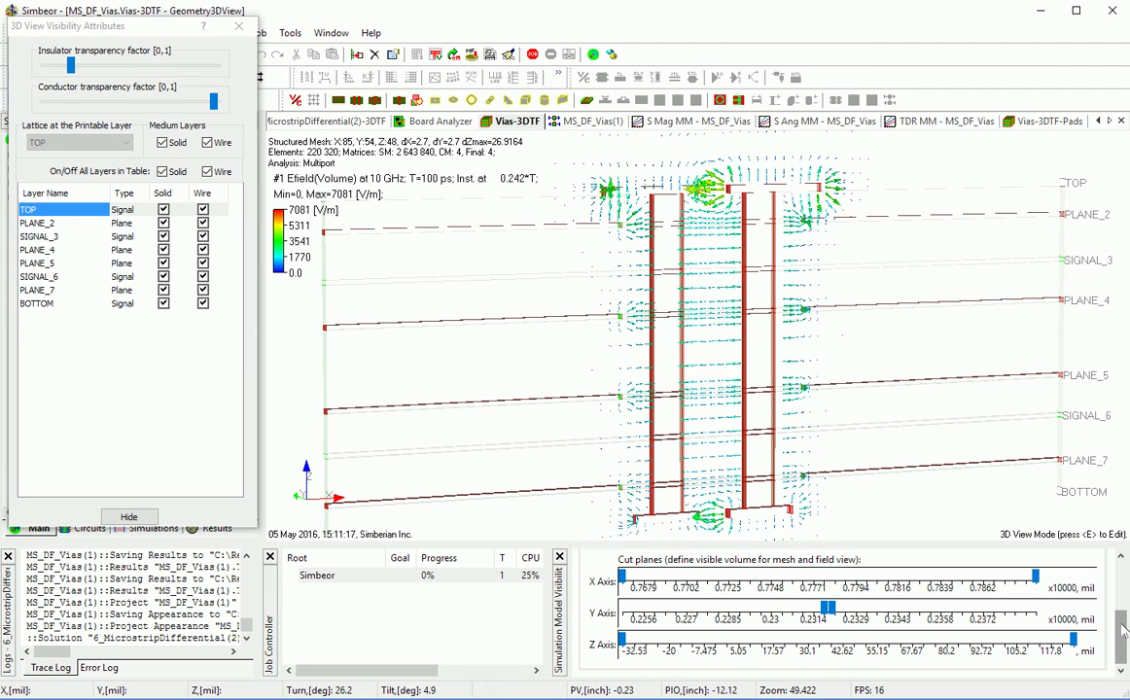
Step: Replace the E-field with the 10 GHz H-field for P1(1,0), P2(1,180) and inspect it between and around the vias
scroll(1021, 584, "up", 3)
left_click(721, 565)
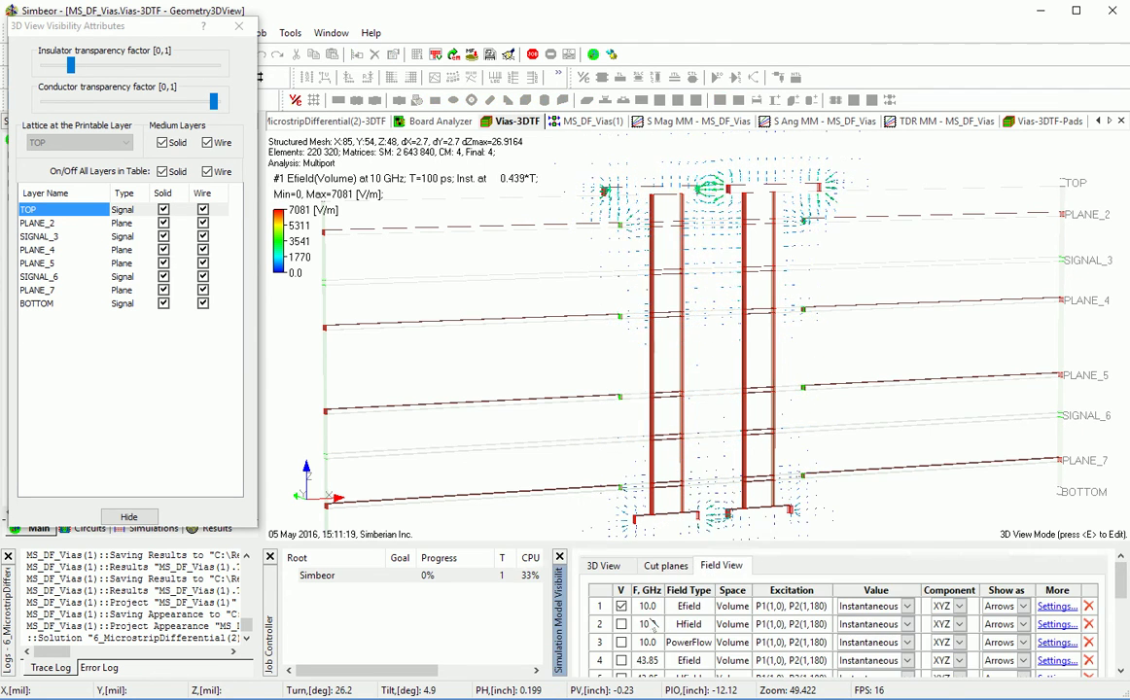
left_click(621, 624)
left_click(621, 606)
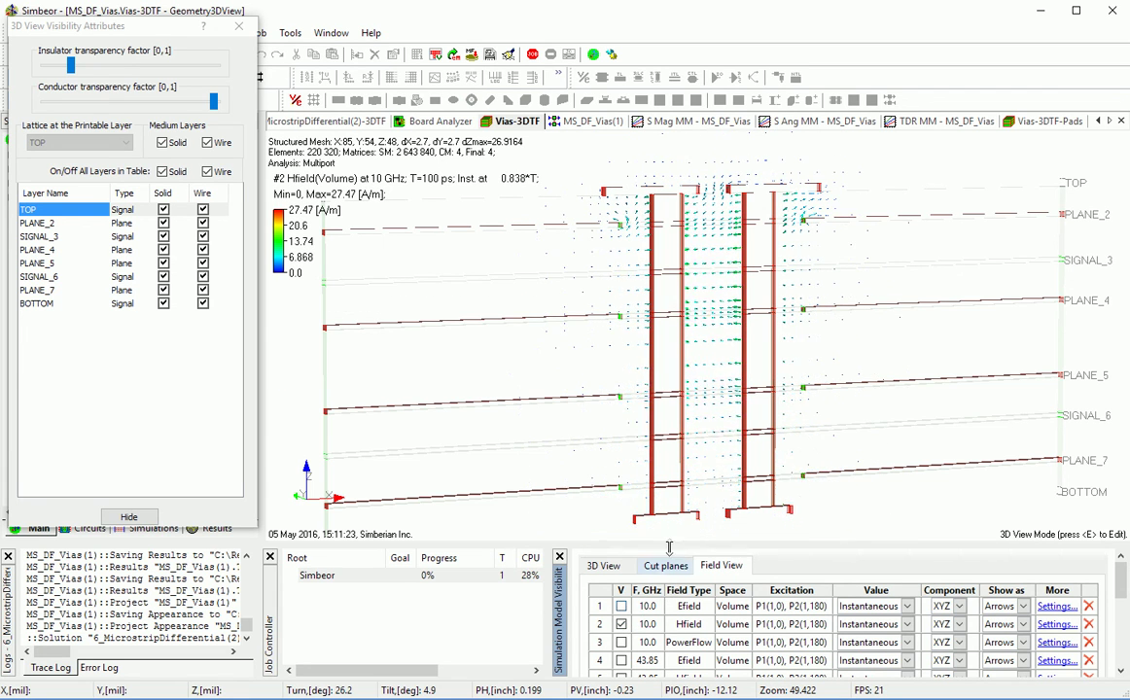
scroll(732, 464, "up", 5)
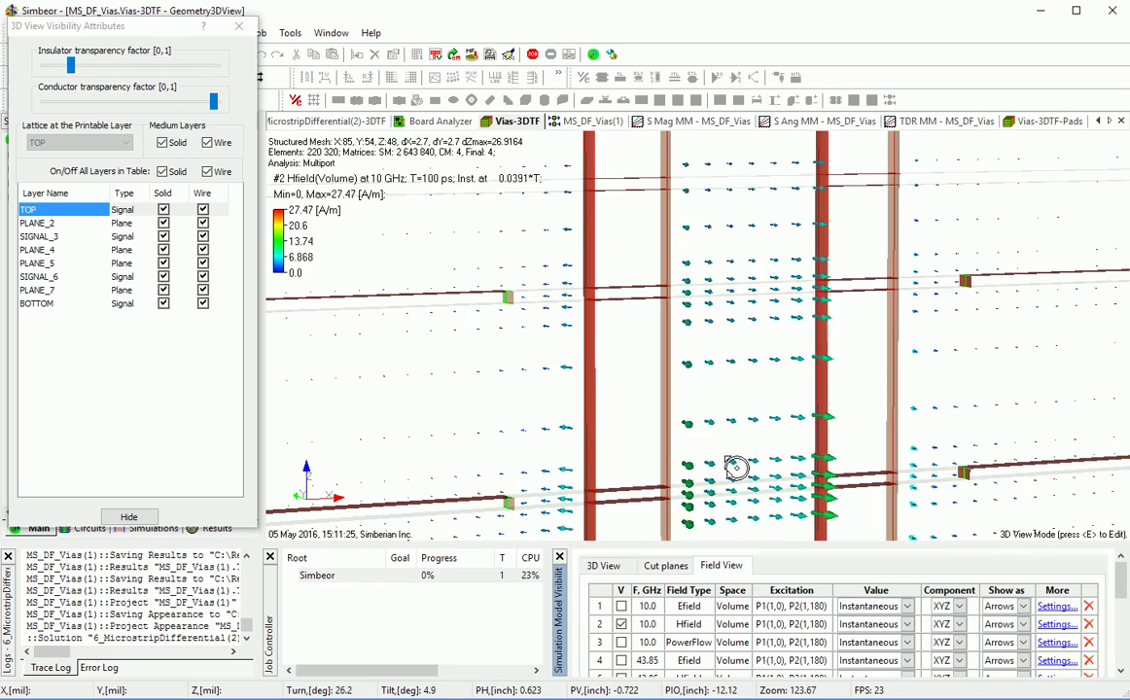
left_click_drag(711, 473, 736, 461)
scroll(712, 464, "down", 3)
scroll(734, 460, "down", 3)
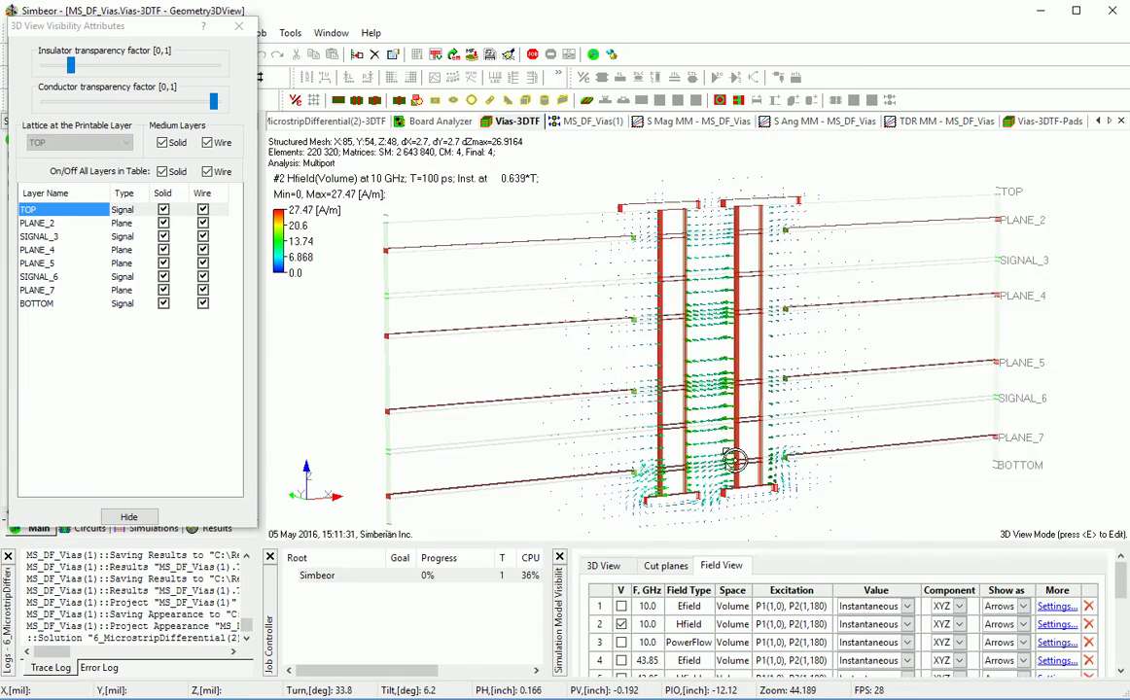
scroll(734, 460, "up", 1)
Step: Replace the H-field with the 10 GHz power flow for P1(1,0), P2(1,180) and inspect it along the vias
left_click(621, 642)
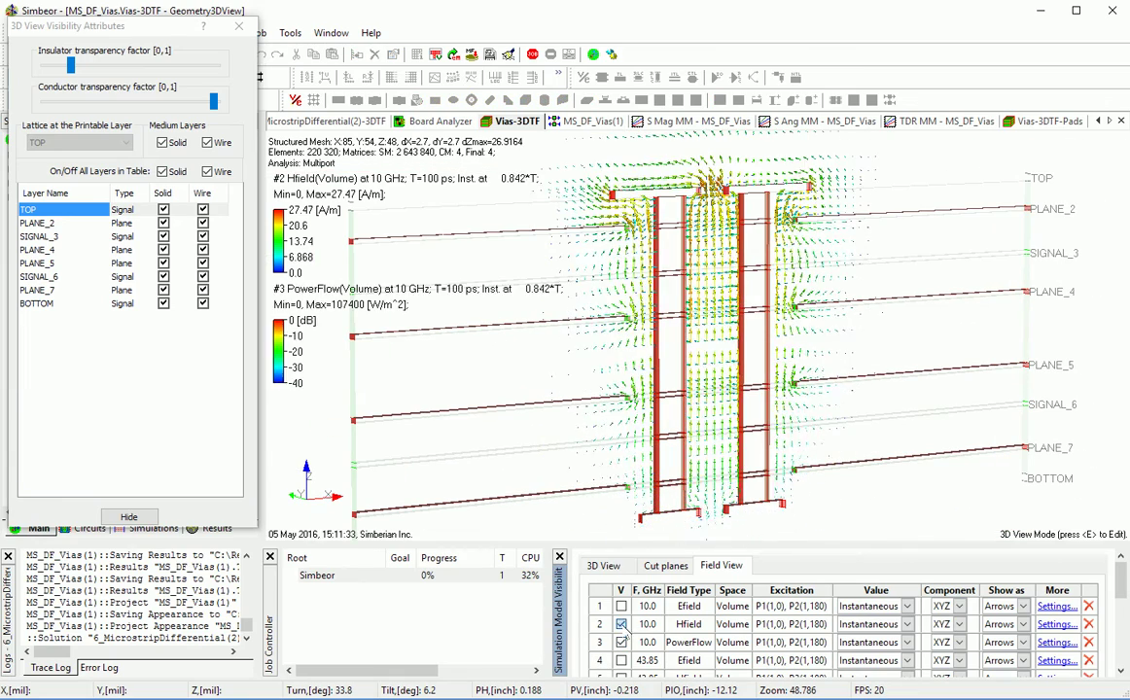
left_click(621, 624)
scroll(888, 471, "up", 1)
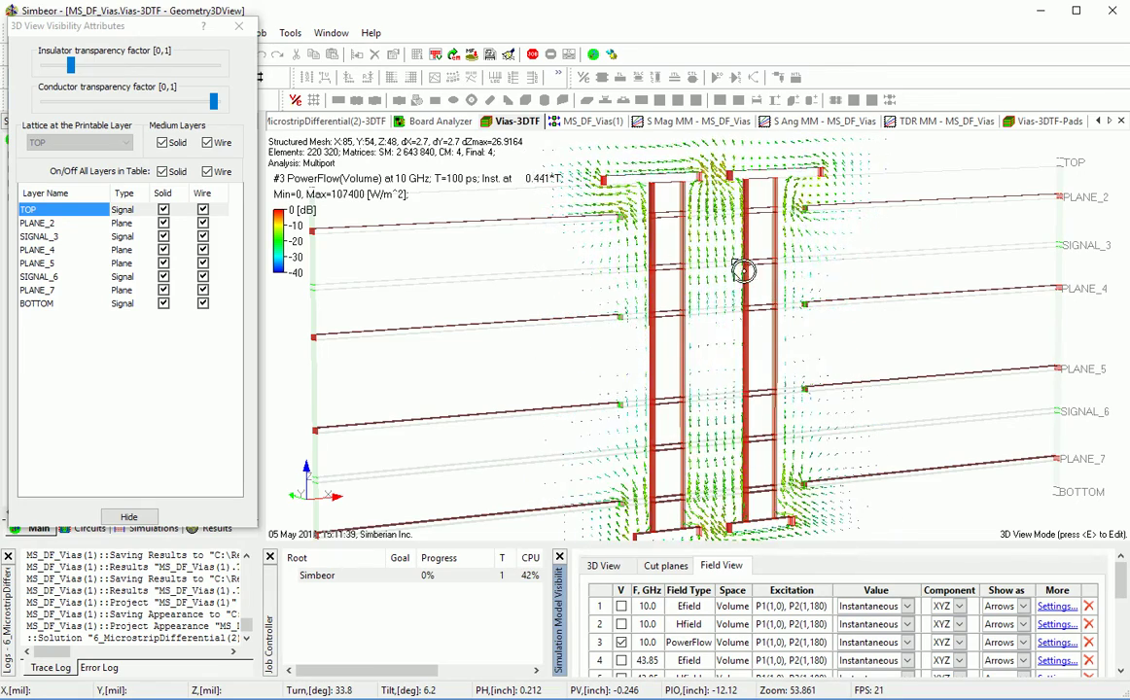
scroll(795, 381, "down", 3)
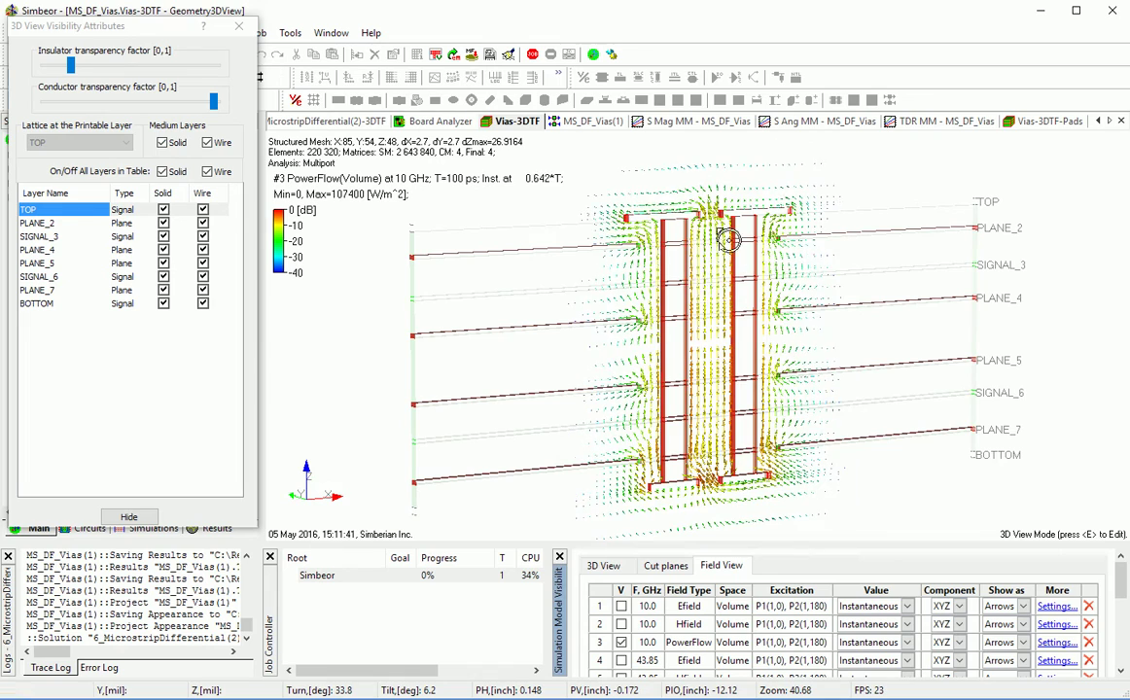
Step: View the 43.85 GHz E-field, H-field and power flow for P1(1,0), P2(1,180) one at a time in the via slice, then hide them
left_click(622, 661)
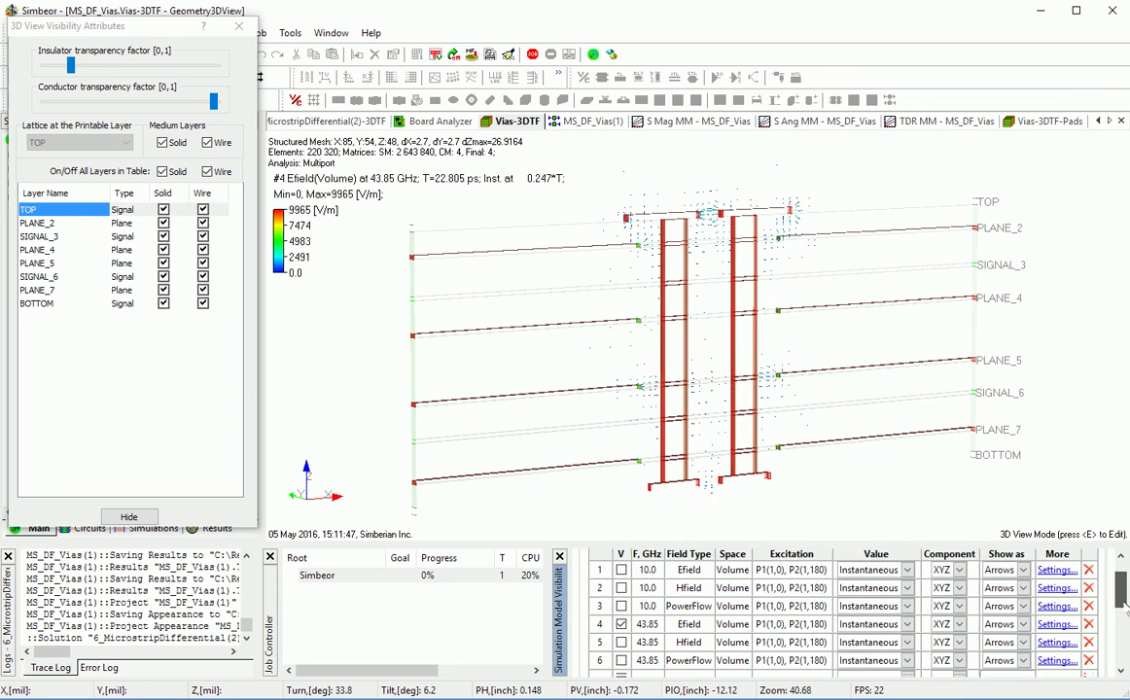
scroll(1120, 603, "down", 2)
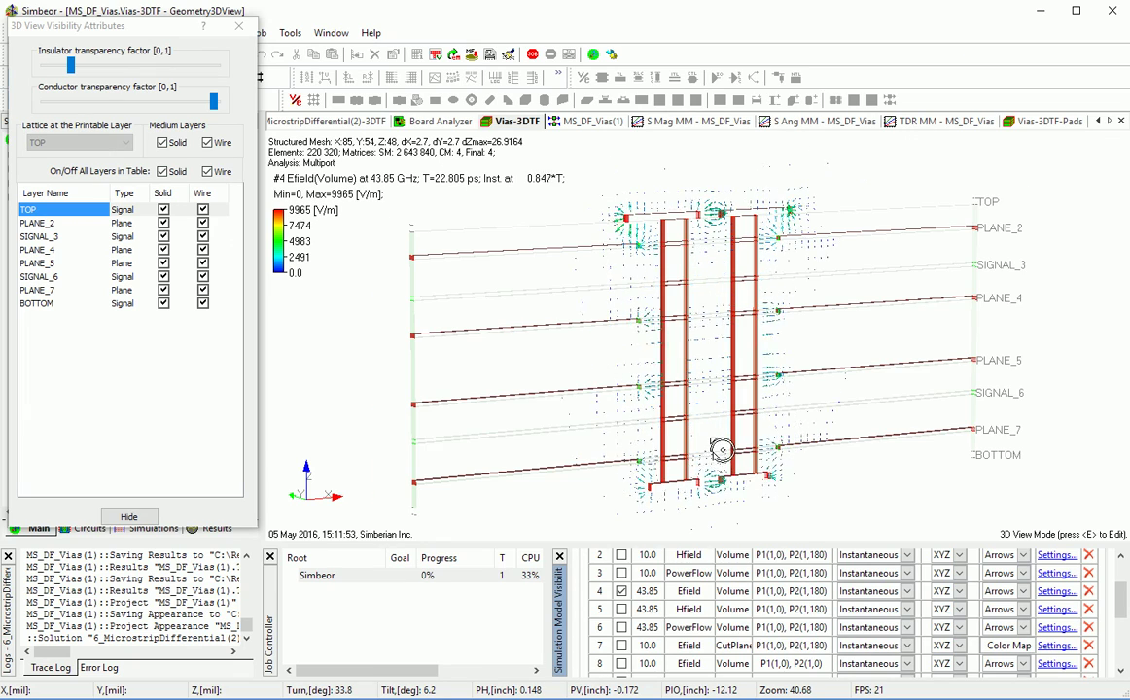
scroll(722, 449, "up", 3)
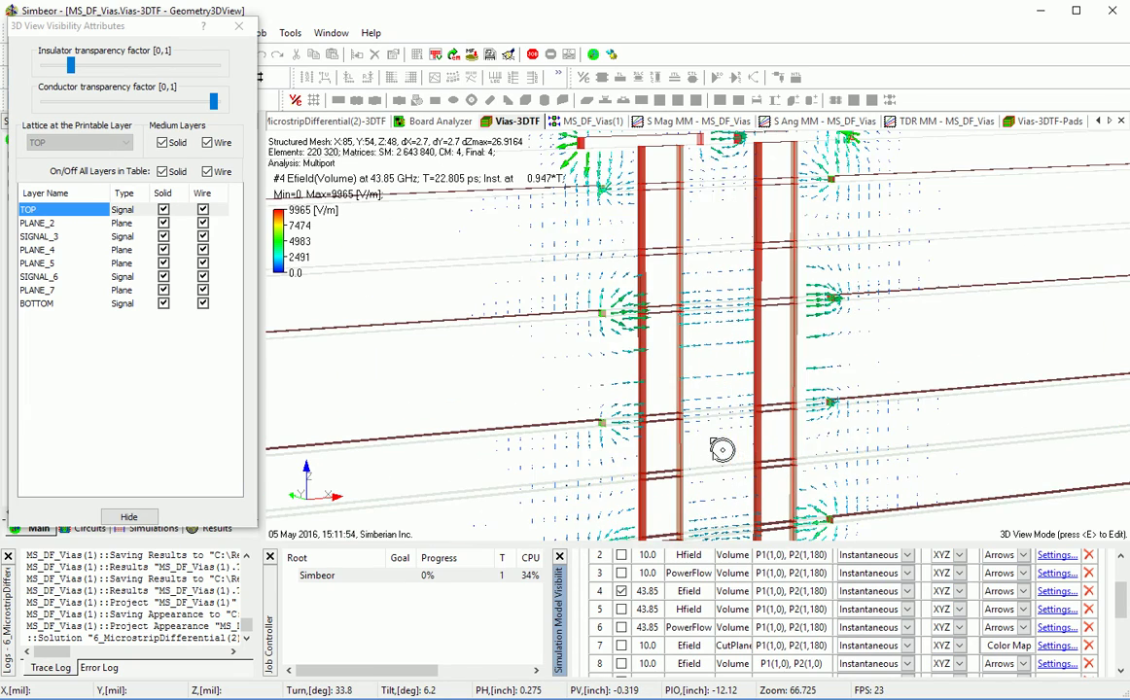
left_click(622, 609)
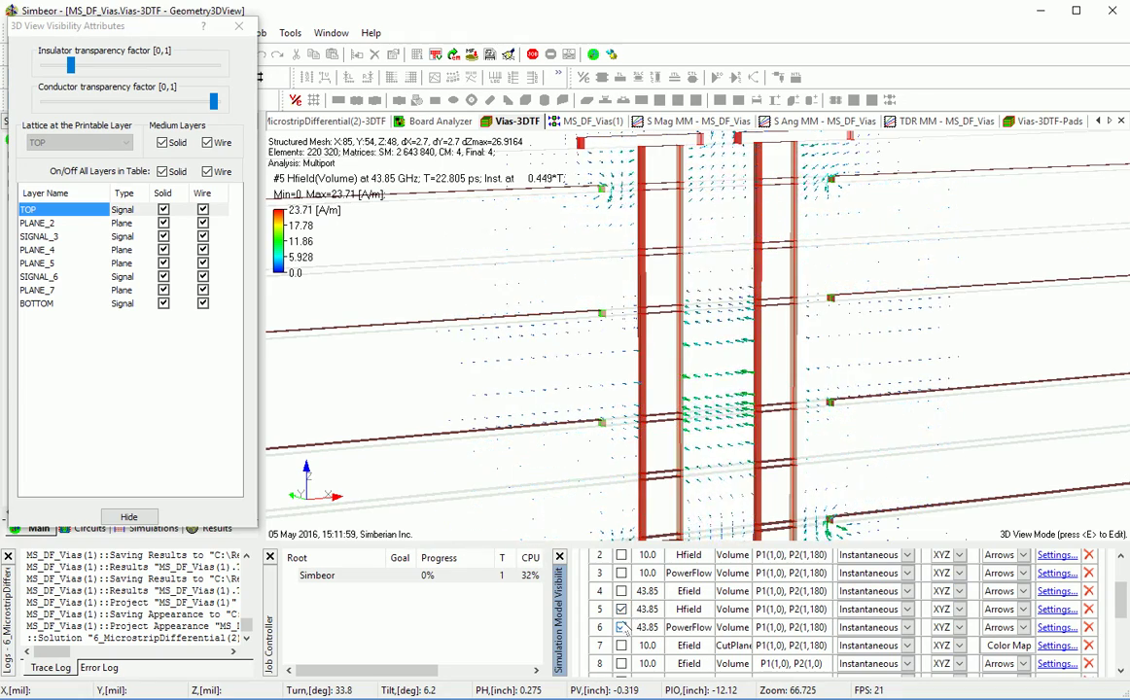
left_click(621, 627)
scroll(904, 408, "down", 3)
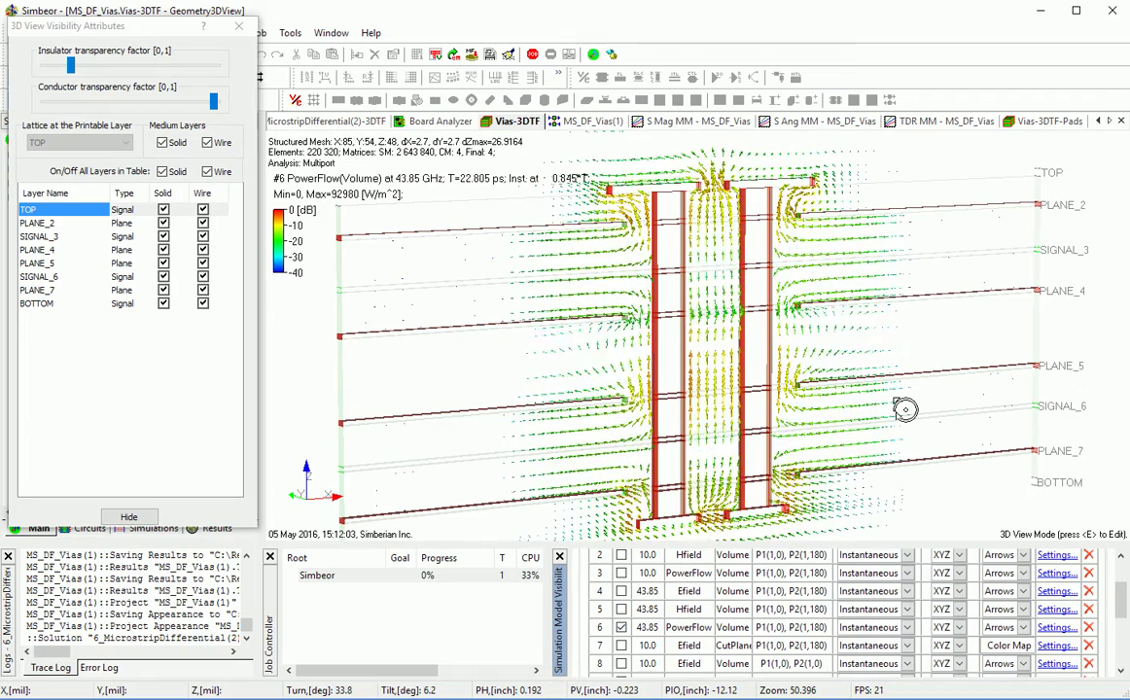
left_click(622, 628)
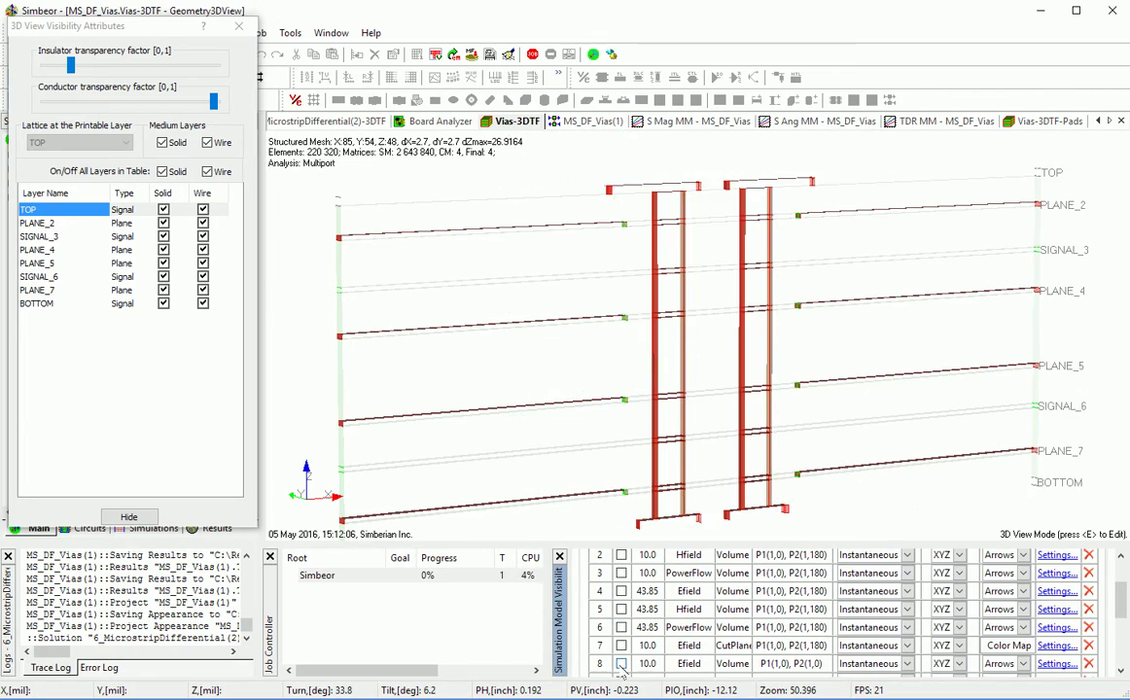
Step: Show the 10 GHz E-field for P1(1,0), P2(1,0) and inspect it around the vias in the slice
left_click(621, 663)
scroll(1016, 564, "down", 3)
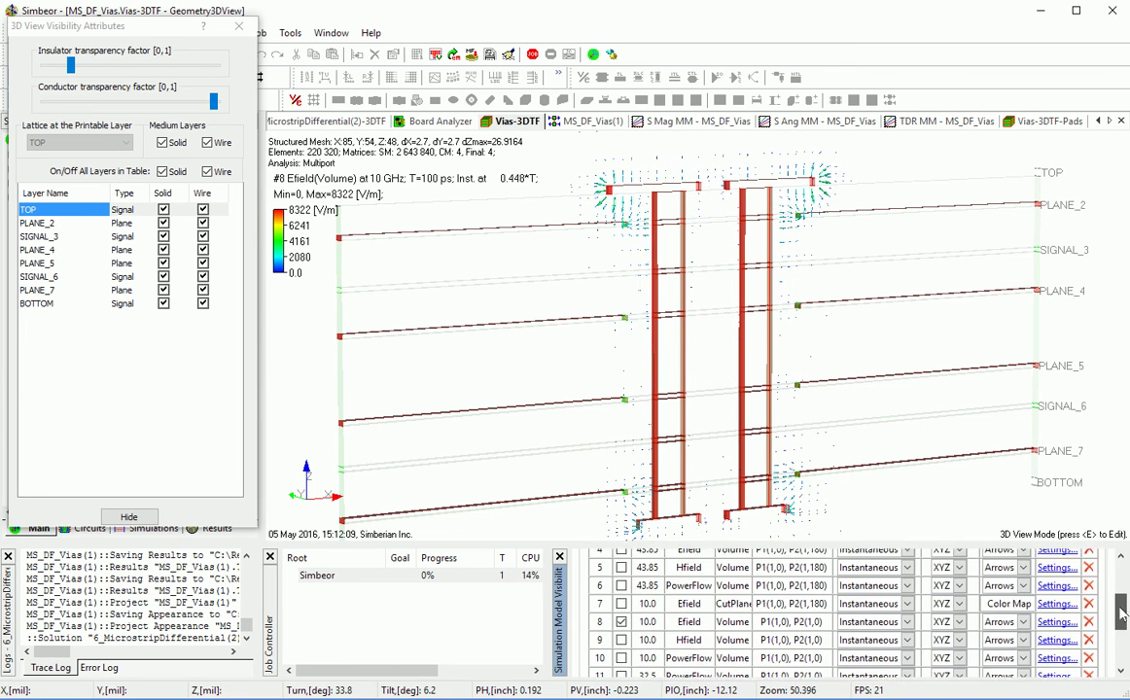
scroll(849, 474, "up", 3)
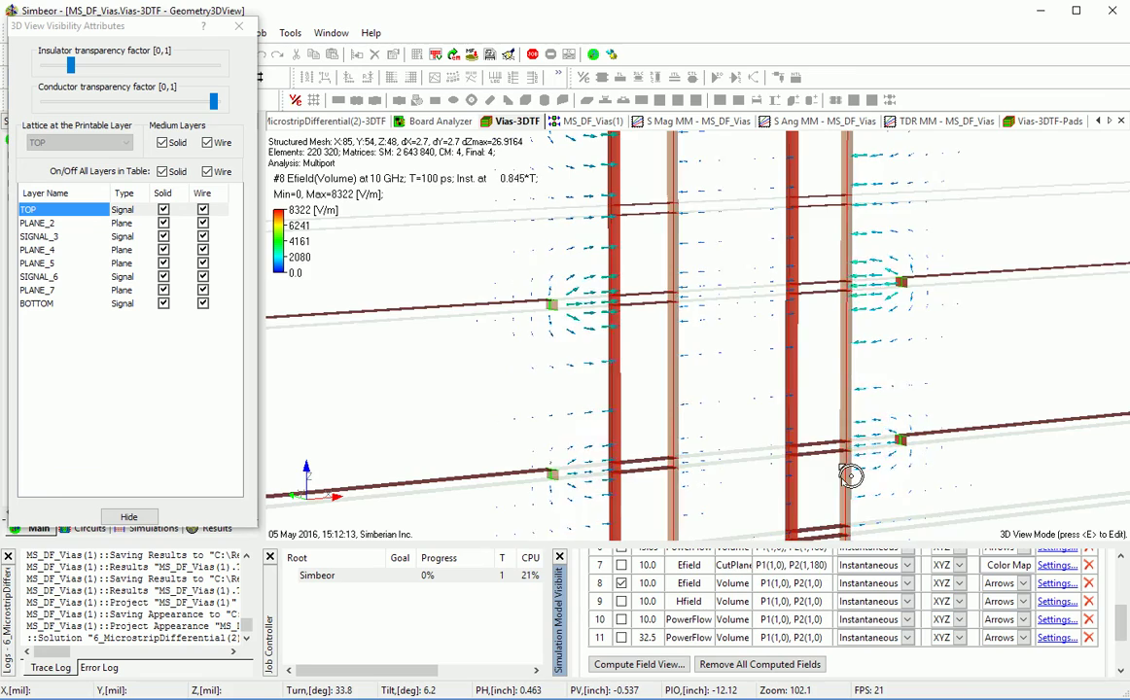
scroll(849, 474, "down", 3)
Step: Replace the E-field with the 10 GHz H-field for P1(1,0), P2(1,0) and inspect it along the vias
left_click(621, 601)
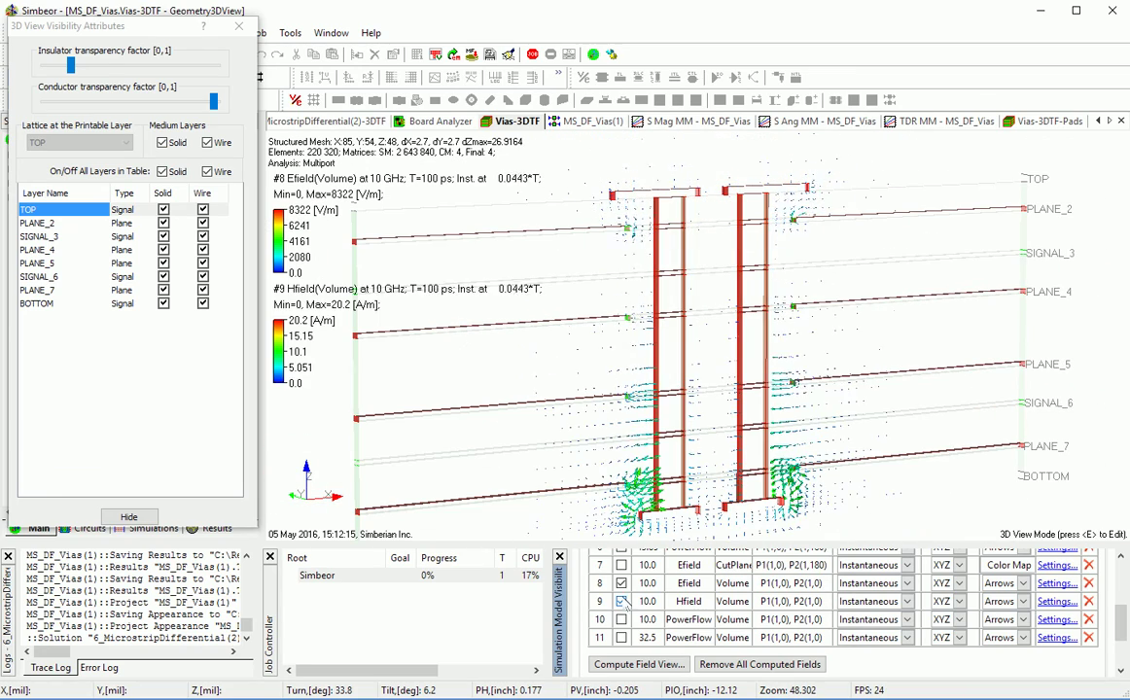
left_click(622, 582)
scroll(912, 469, "up", 2)
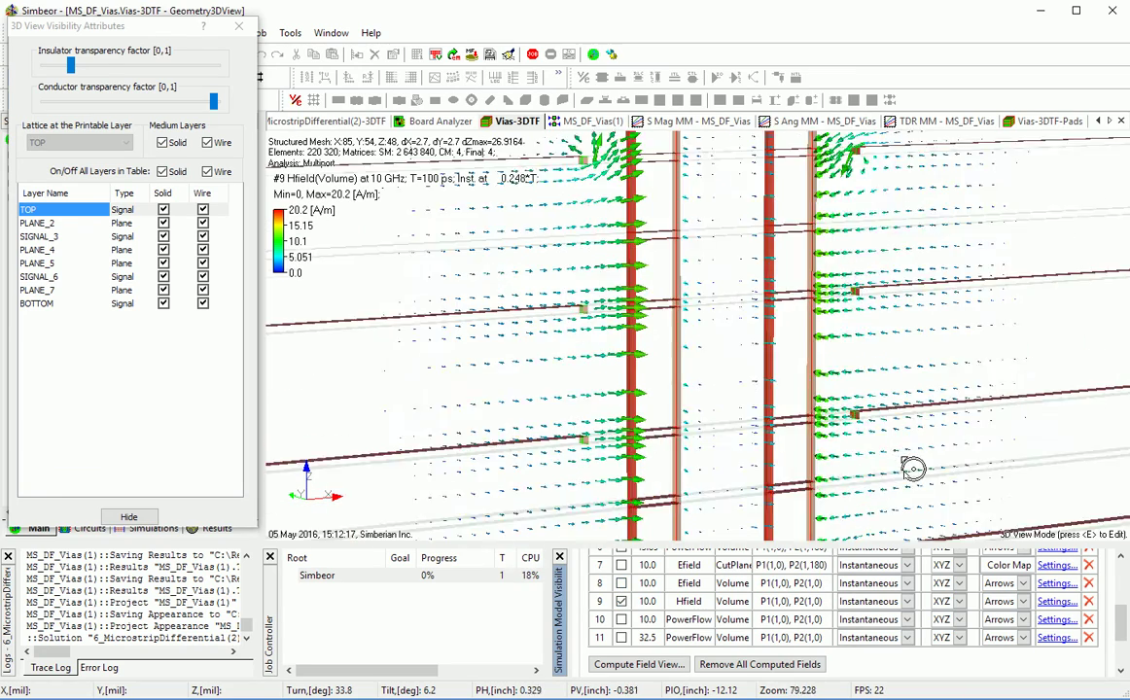
scroll(913, 468, "down", 1)
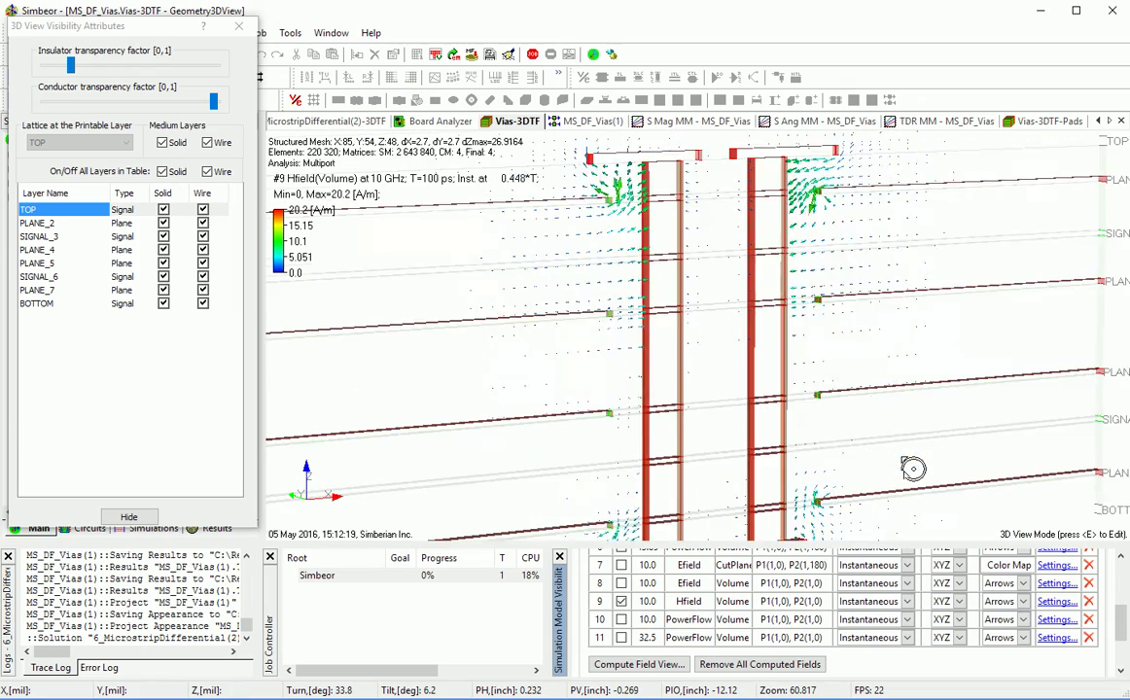
scroll(913, 469, "down", 1)
Step: View the power flow for P1(1,0), P2(1,0) in the via slice, first at 10 GHz and then at 32.5 GHz
left_click(621, 619)
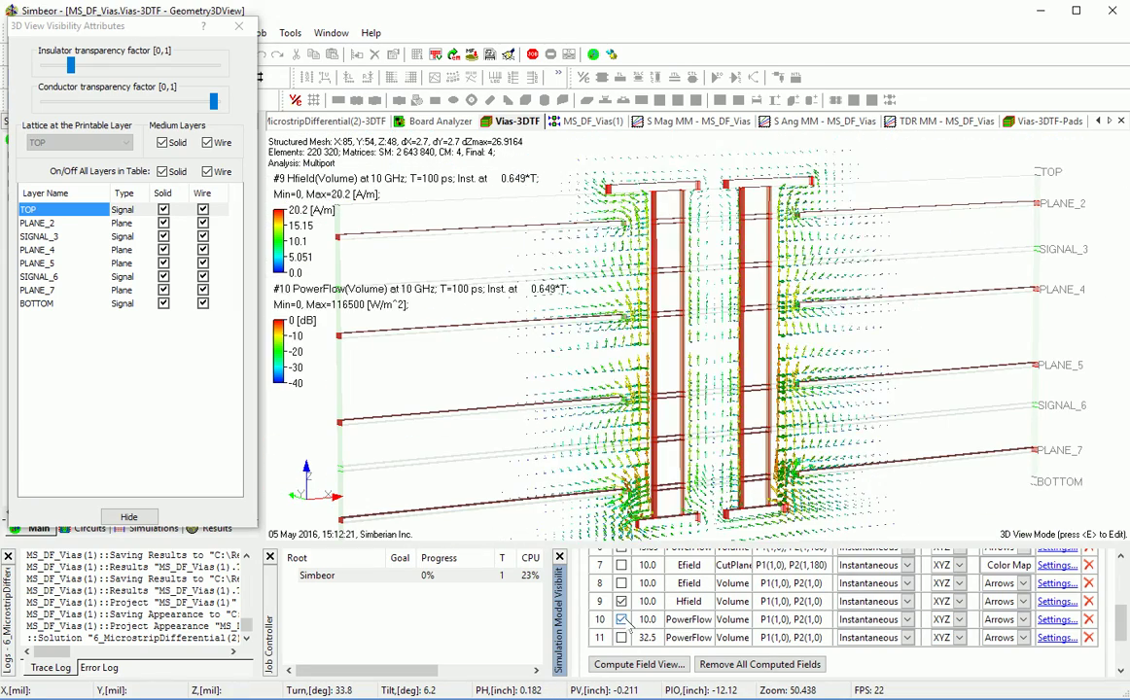
left_click(622, 600)
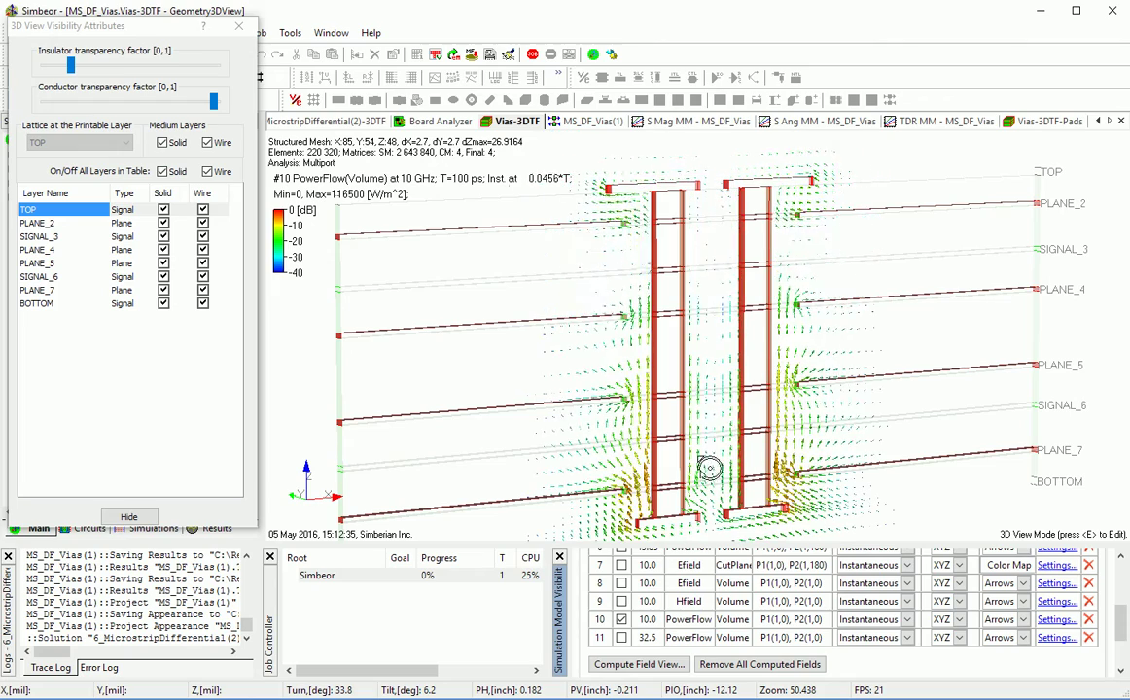
left_click(622, 638)
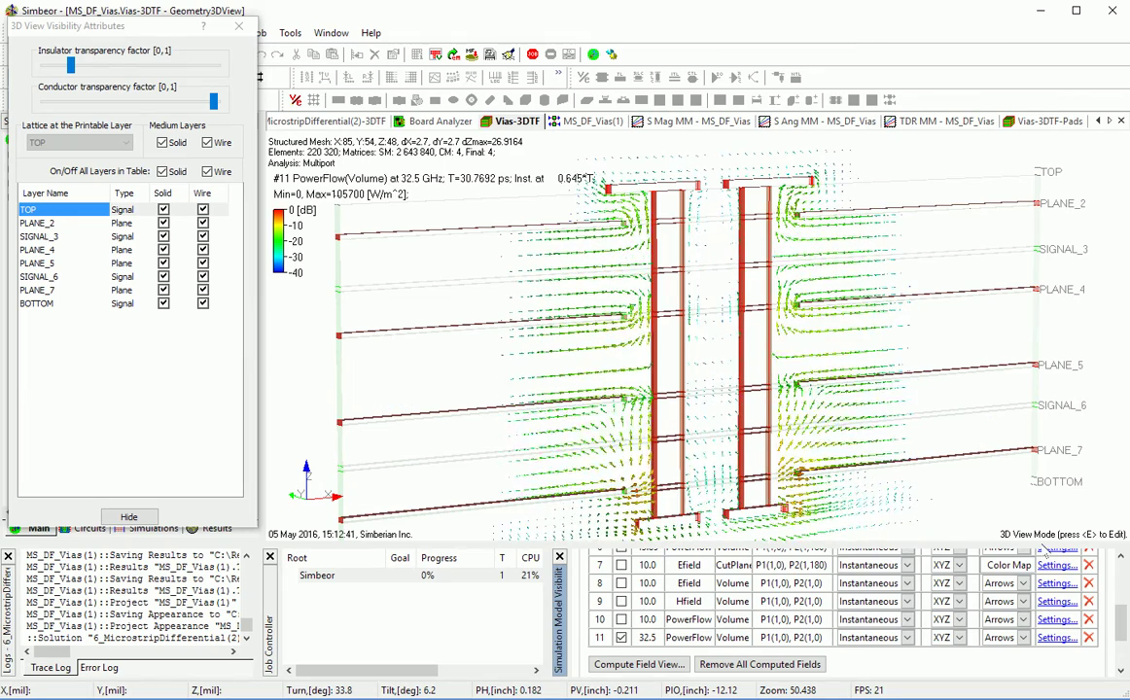
Step: Reset both Y-axis cut planes to their outer limits so the visible volume spans the full model depth
left_click_drag(1119, 630, 1124, 569)
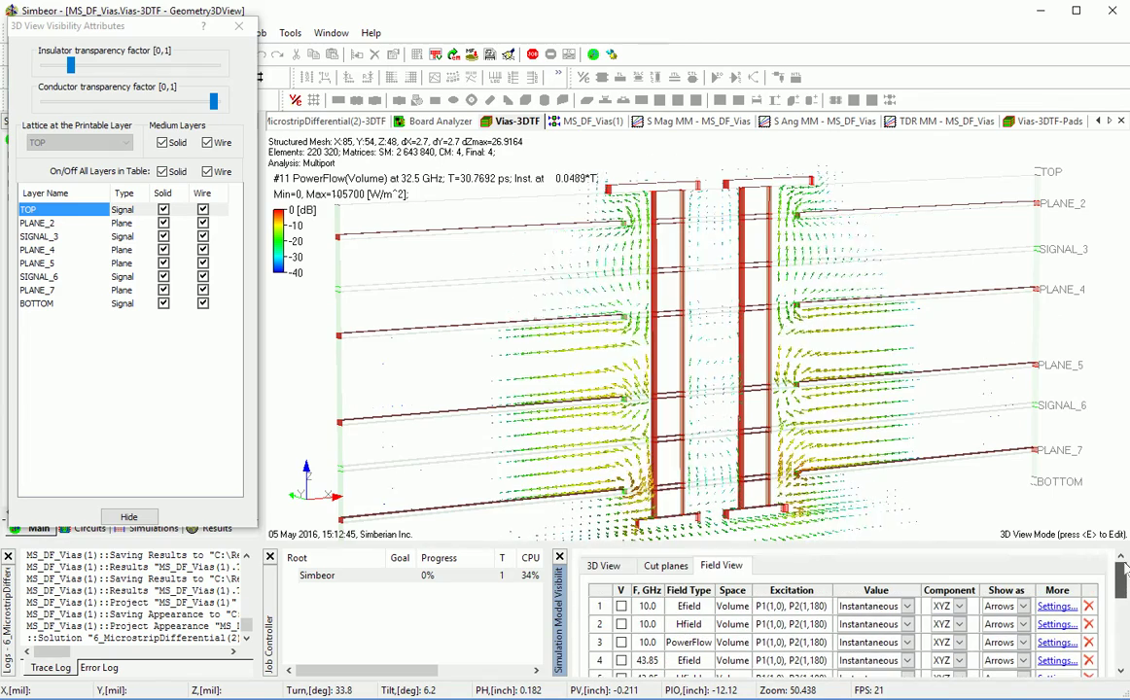
left_click(669, 566)
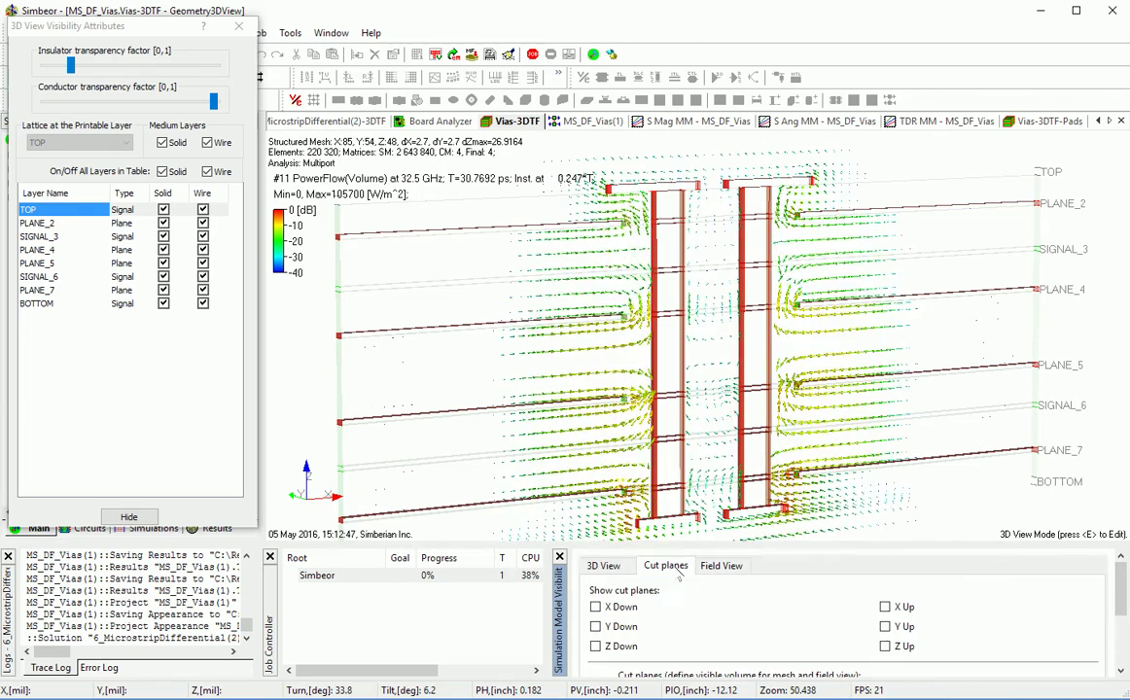
scroll(875, 613, "down", 3)
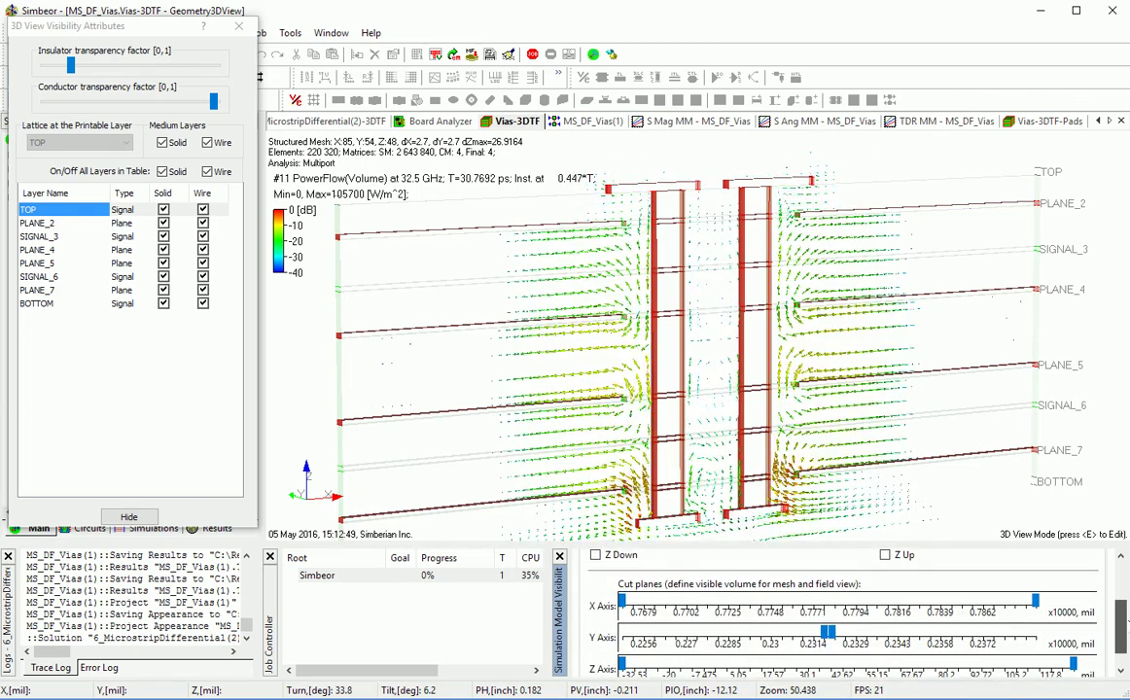
left_click_drag(825, 618, 540, 566)
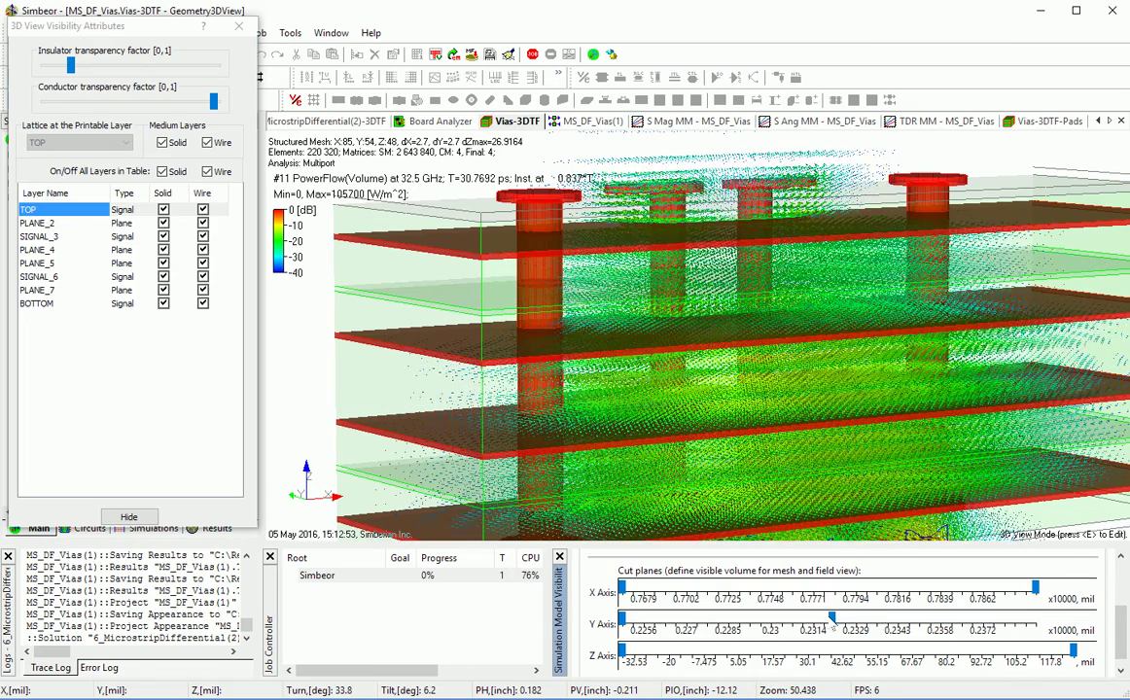
left_click_drag(835, 622, 846, 625)
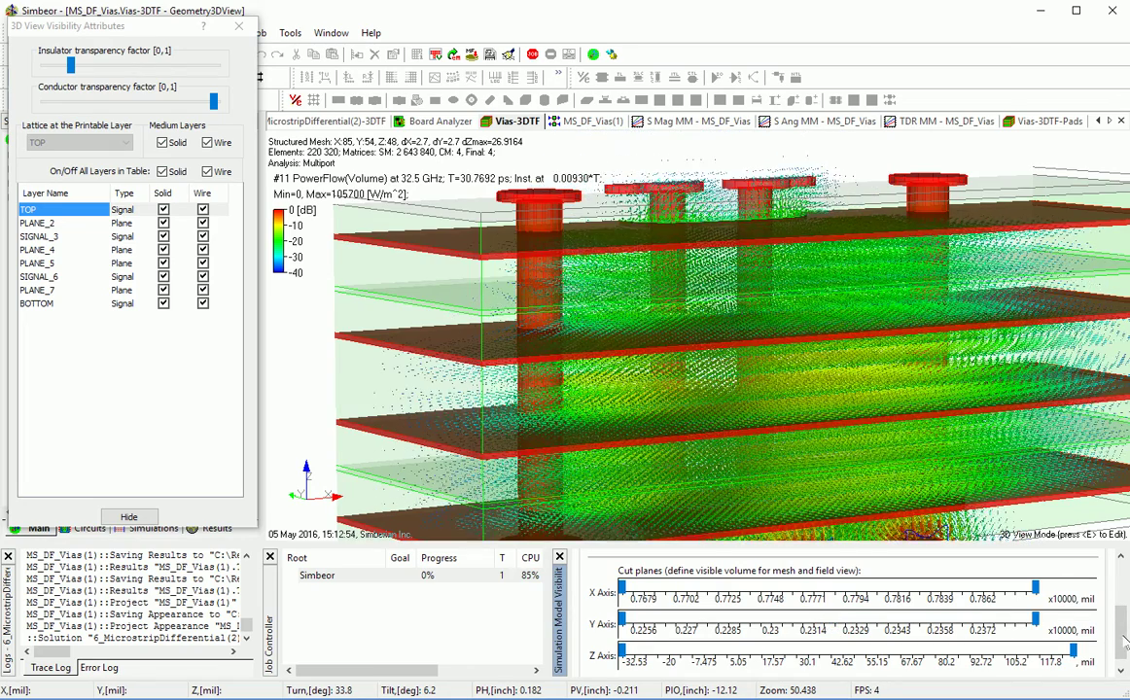
Step: Replace the 32.5 GHz power flow with the 10 GHz volume E-field for P1(1,0), P2(1,180) and add its cut-plane color map
scroll(1123, 586, "up", 3)
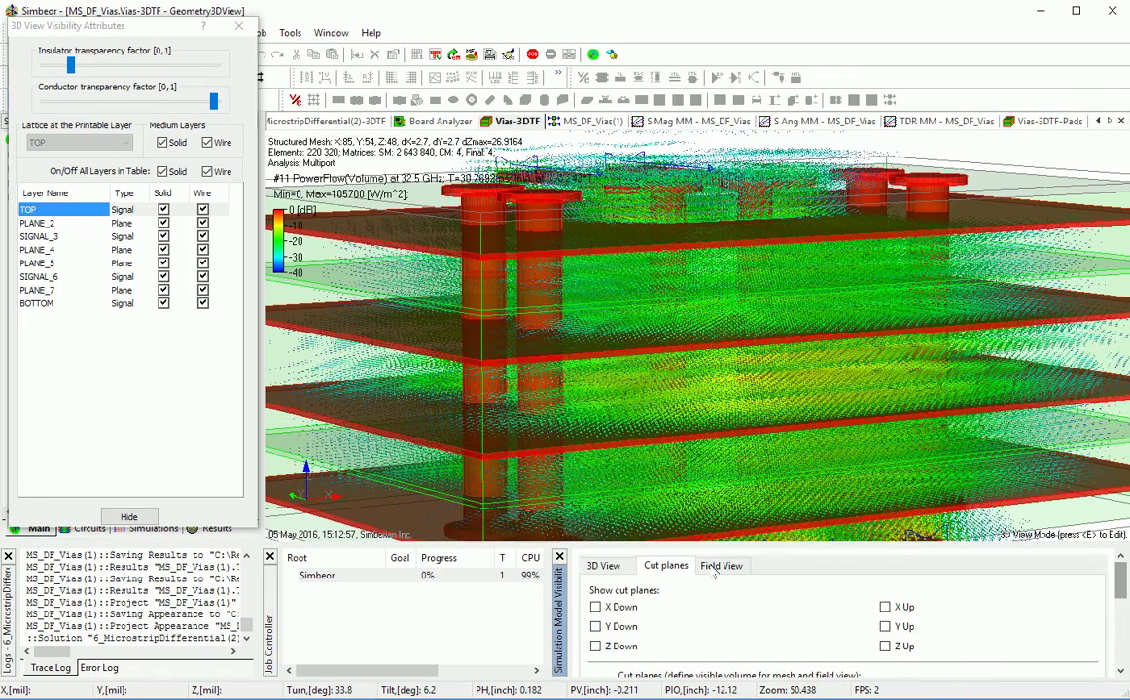
left_click(720, 566)
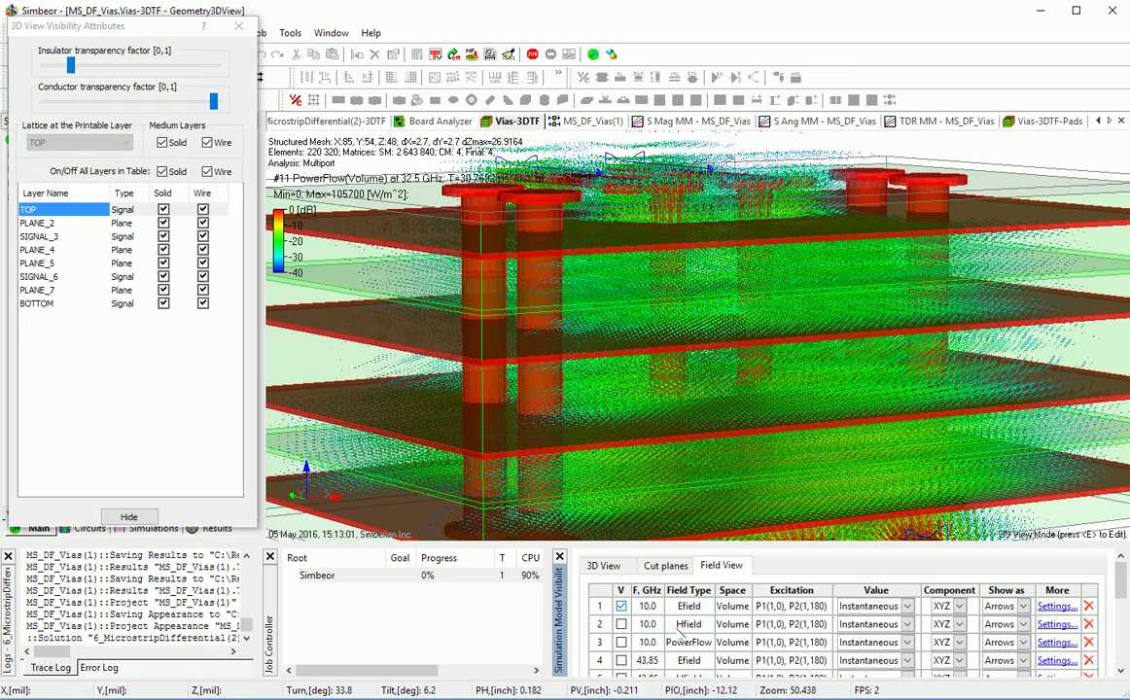
left_click(620, 606)
left_click_drag(1120, 587, 1125, 653)
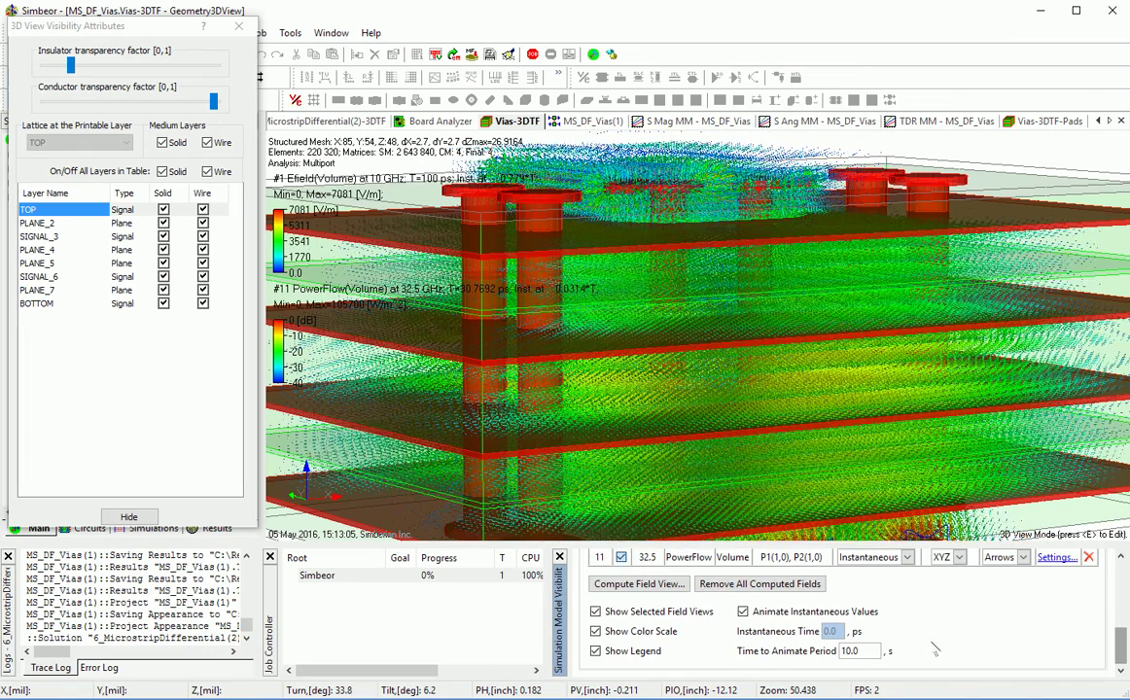
left_click(622, 557)
left_click_drag(1118, 648, 1118, 619)
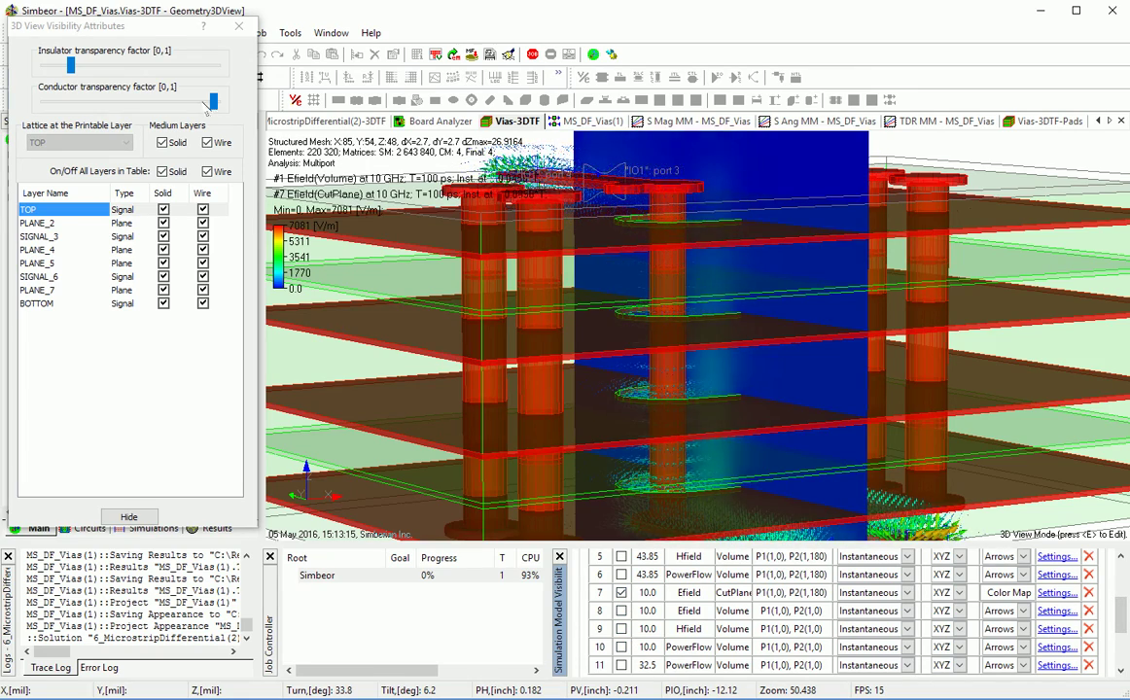
Step: Make the conductors more transparent and hide the 10 GHz volume E-field, keeping only the cut-plane color map
left_click_drag(195, 100, 159, 114)
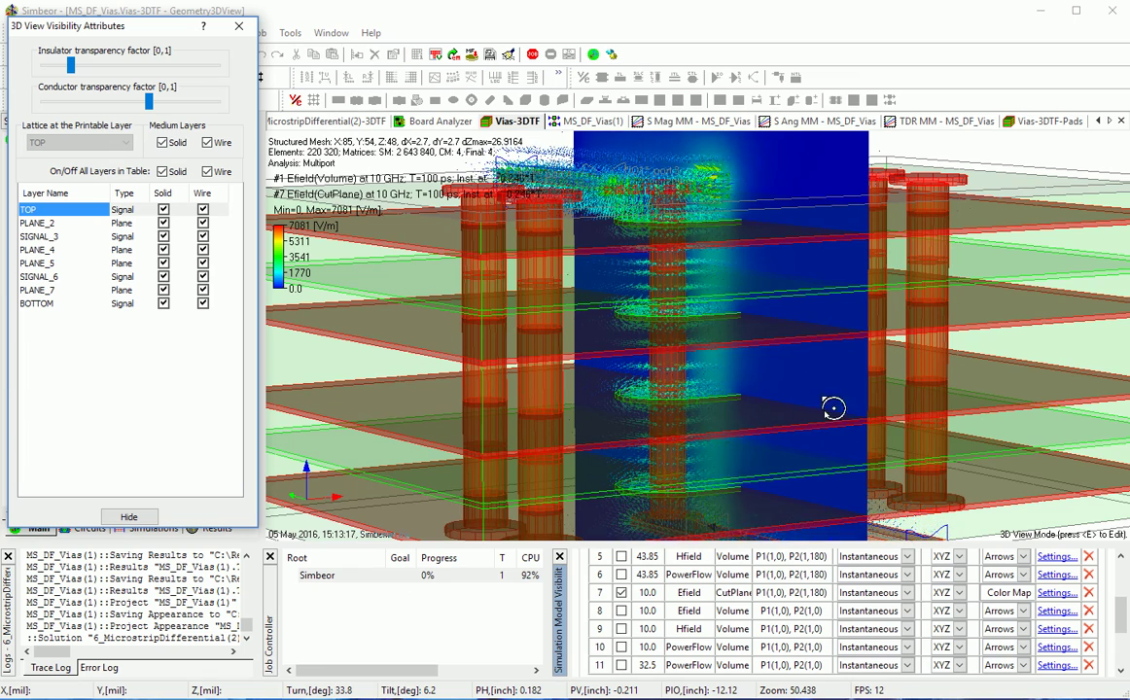
left_click_drag(1120, 614, 1120, 574)
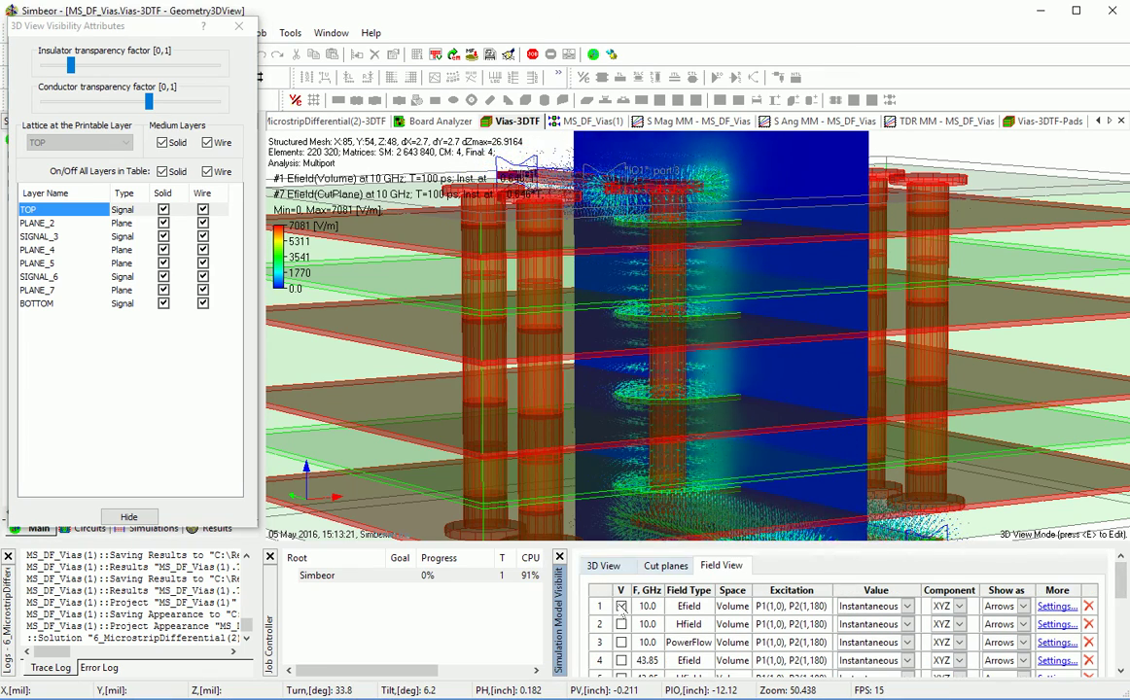
left_click(621, 605)
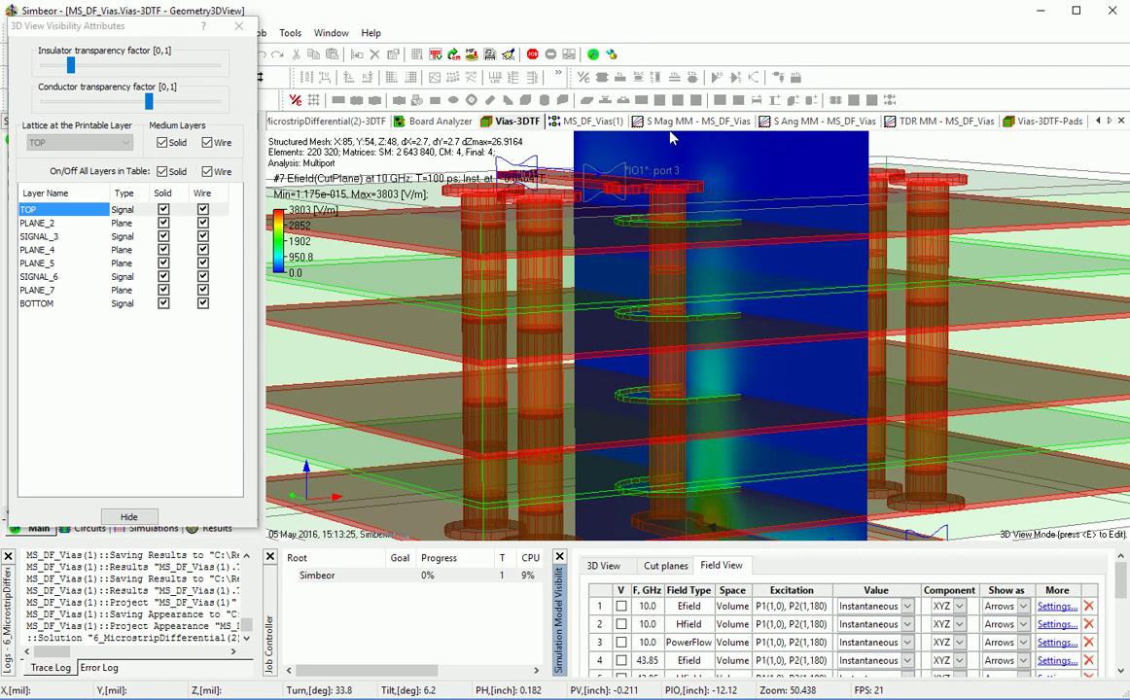
left_click(239, 26)
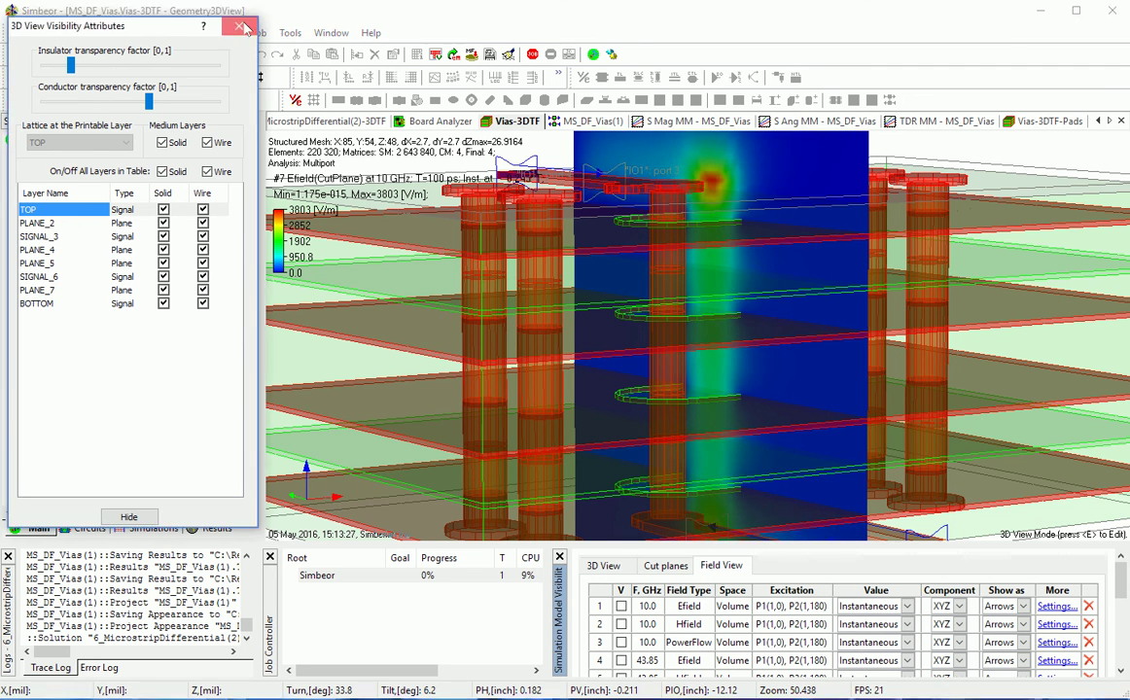
Step: Open the S Mag MM - MS_DF_Vias graph and compare the measured and simulated differential-mode S-parameters
left_click(686, 121)
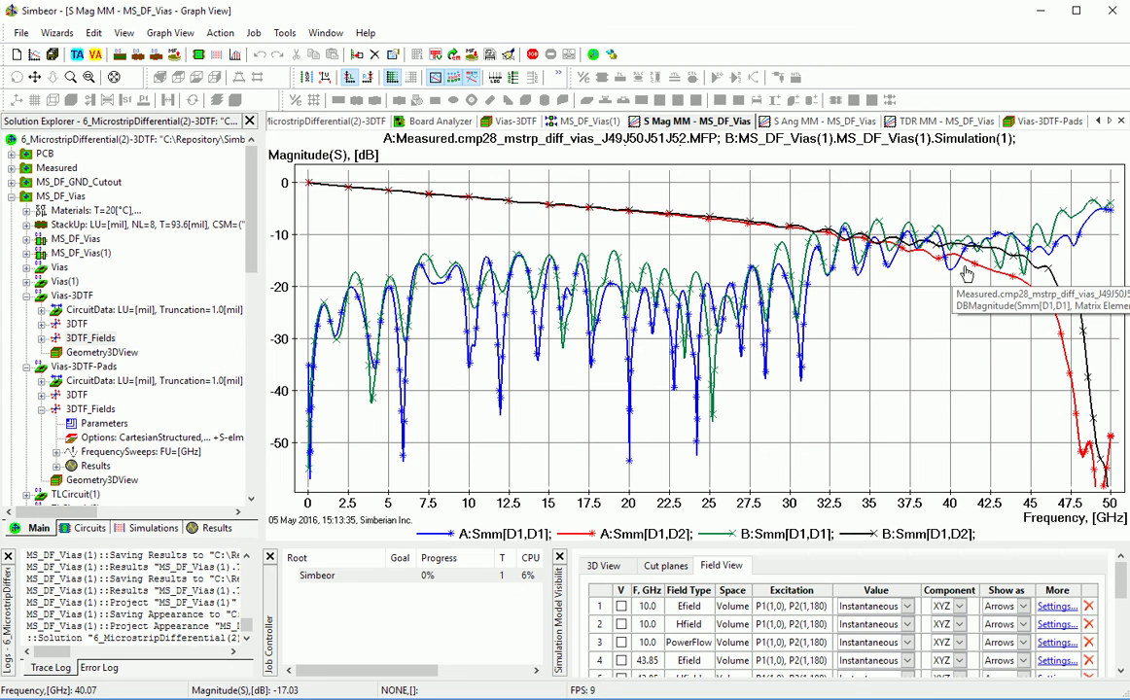
left_click_drag(969, 264, 982, 270)
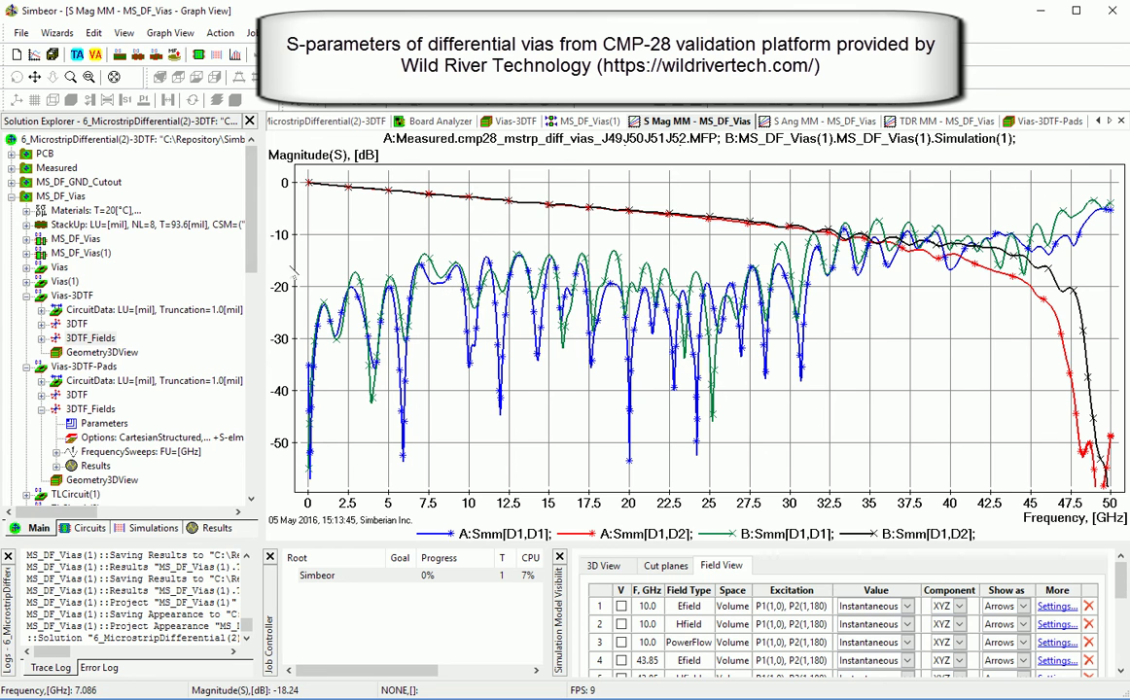
left_click(362, 276)
Step: Plot only the common-mode transmission element [3,4] [C1,C2] for the measured data in the S Mag MM graph
left_click_drag(250, 256, 250, 312)
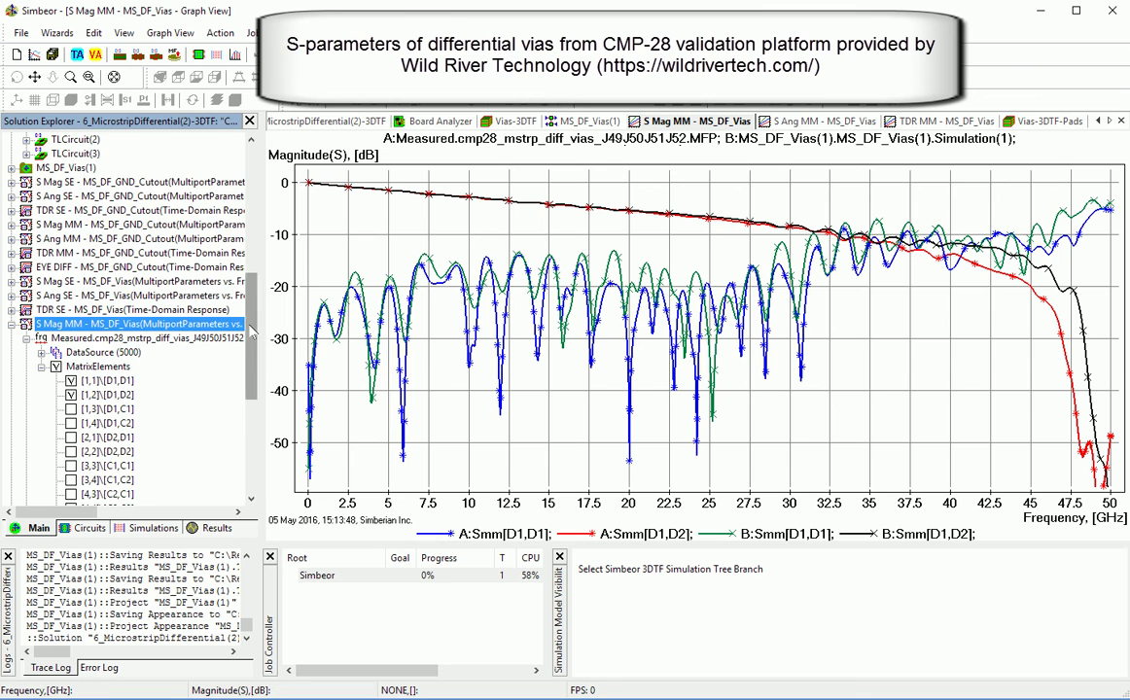
scroll(251, 332, "down", 2)
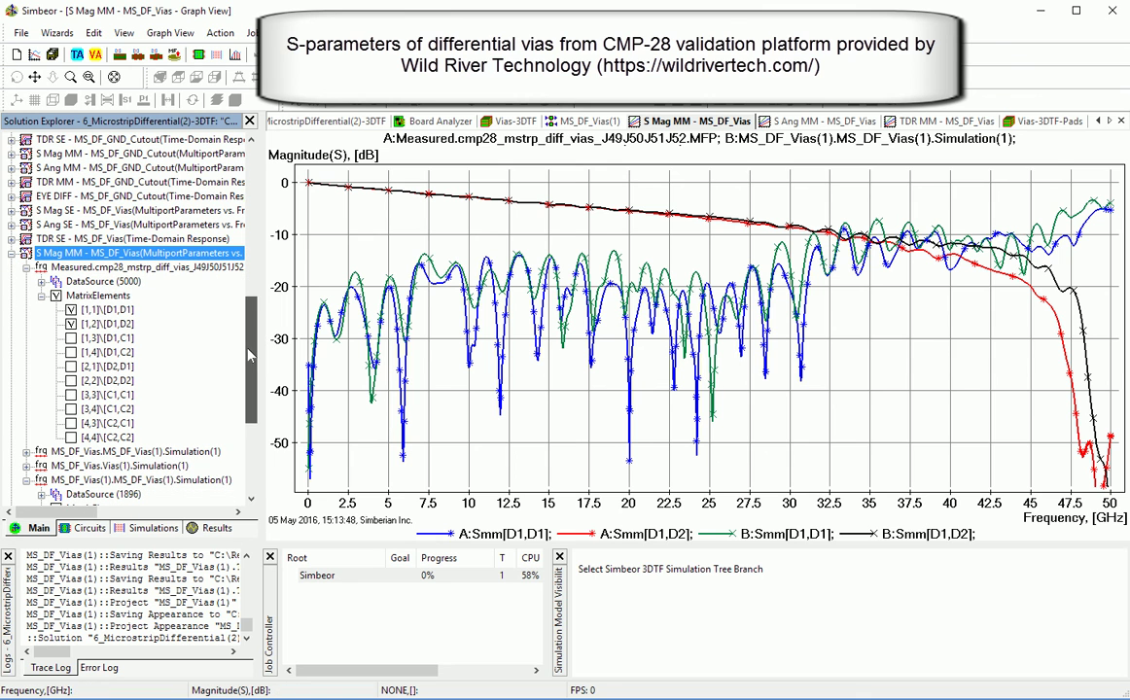
left_click(71, 408)
left_click(72, 309)
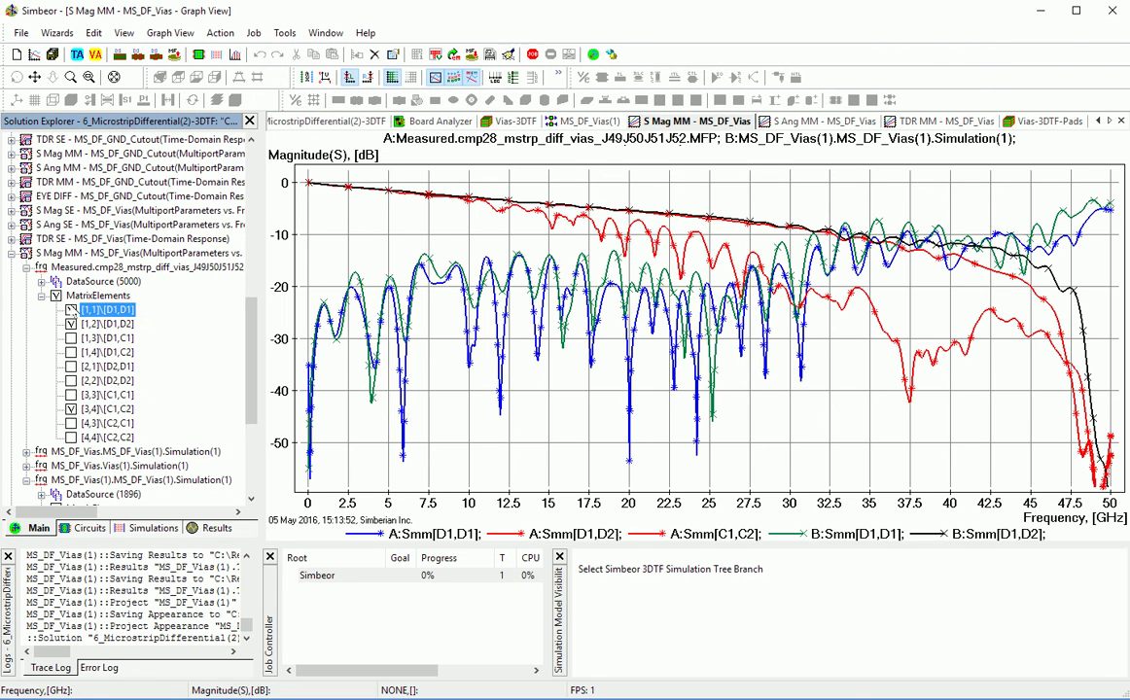
left_click(71, 323)
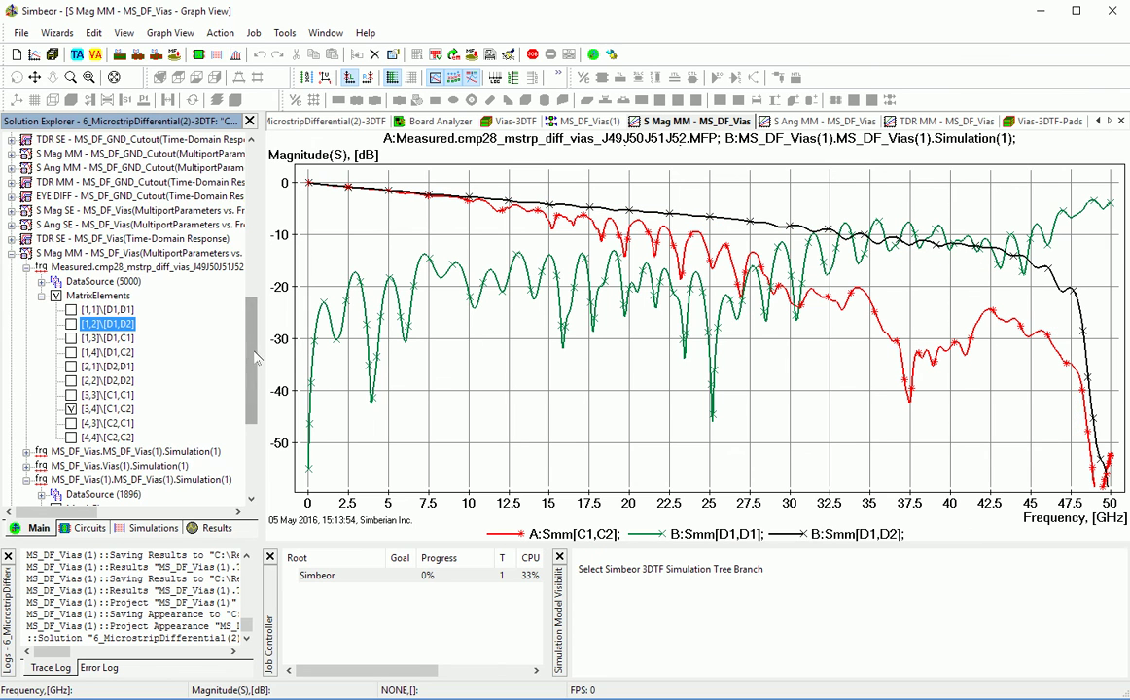
Step: Plot only element [3,4] [C1,C2] for the MS_DF_Vias(1) simulation and compare it with the measured common-mode curve
scroll(253, 372, "down", 1)
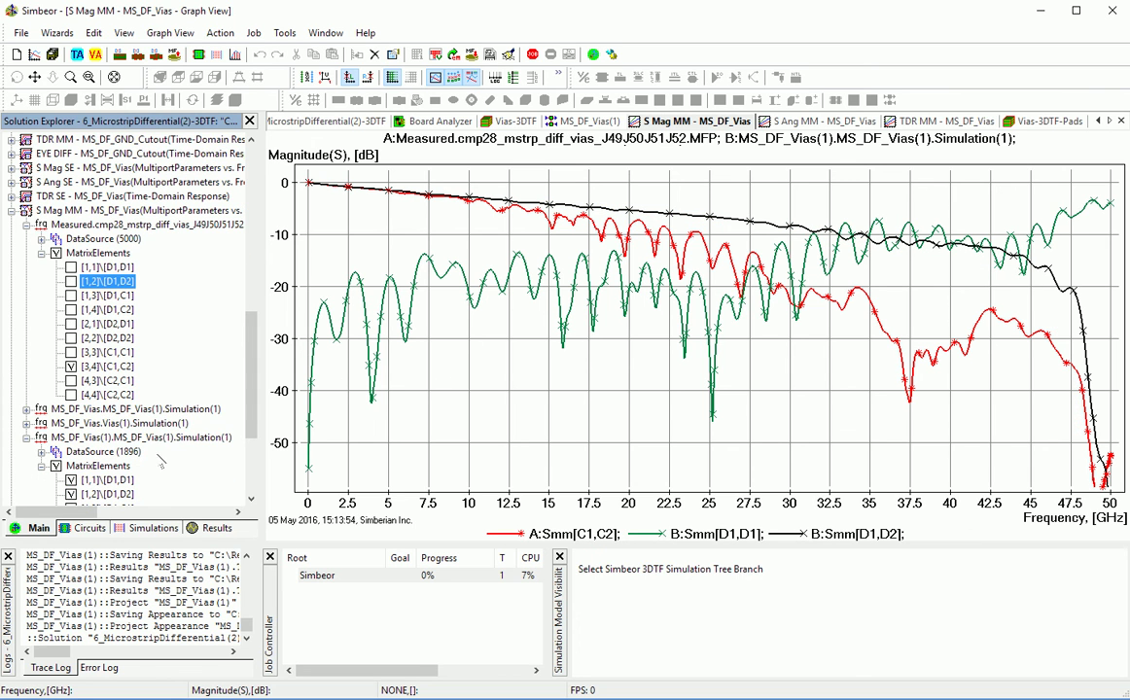
scroll(145, 408, "down", 3)
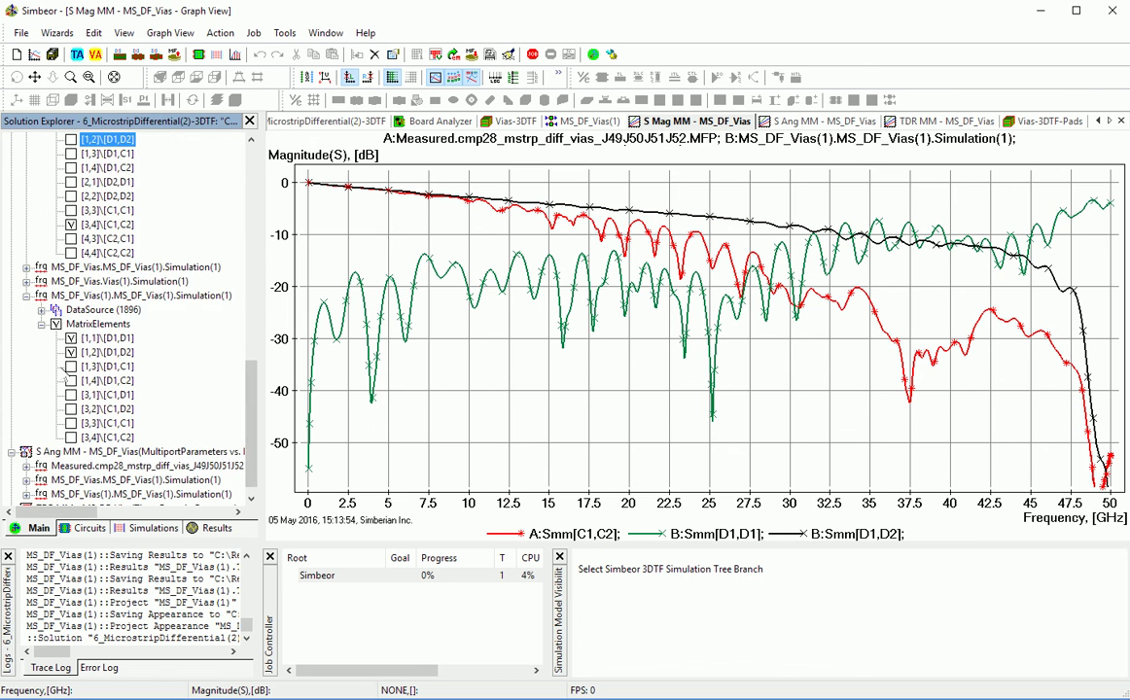
left_click(71, 352)
left_click(71, 337)
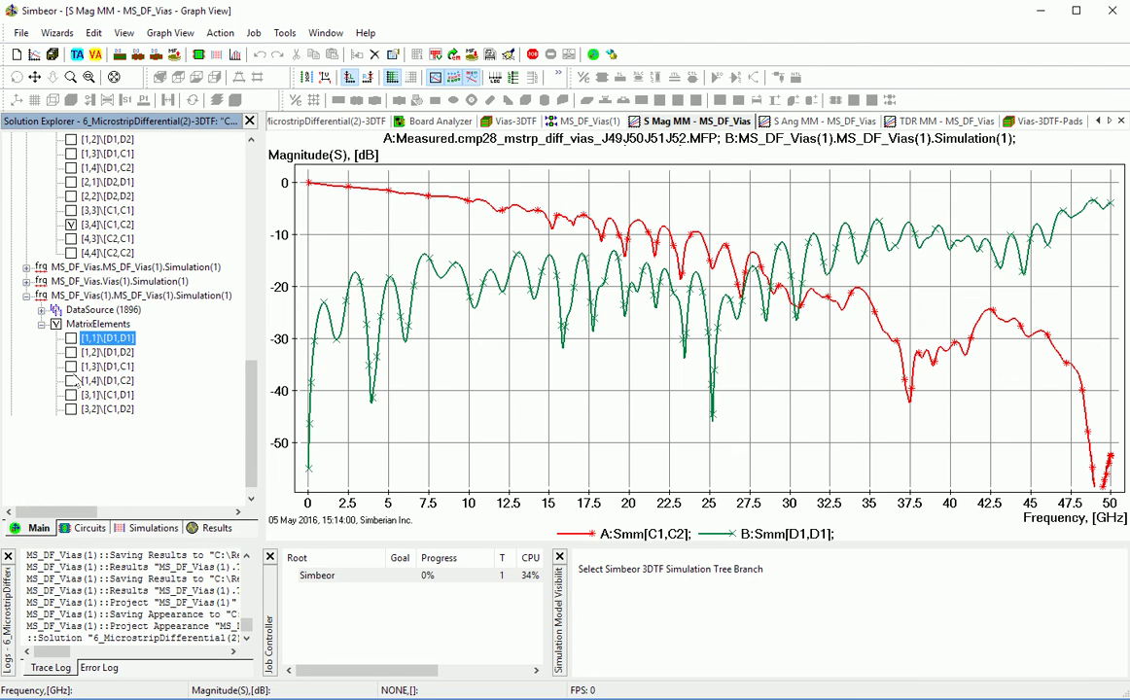
left_click(71, 437)
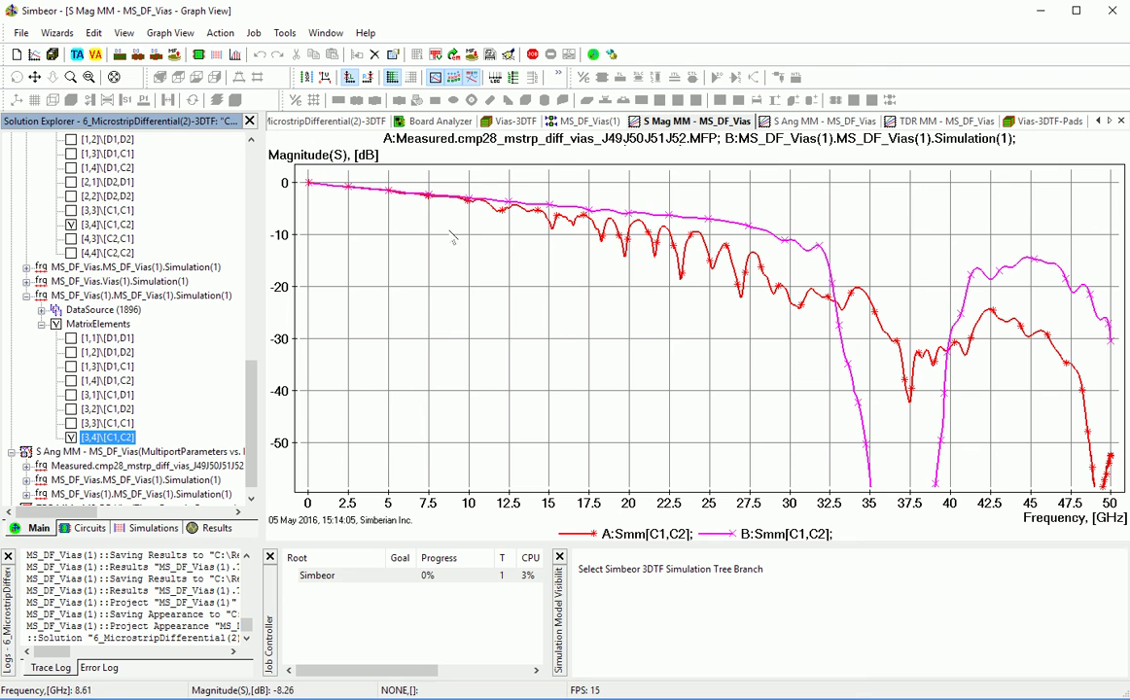
left_click(476, 220)
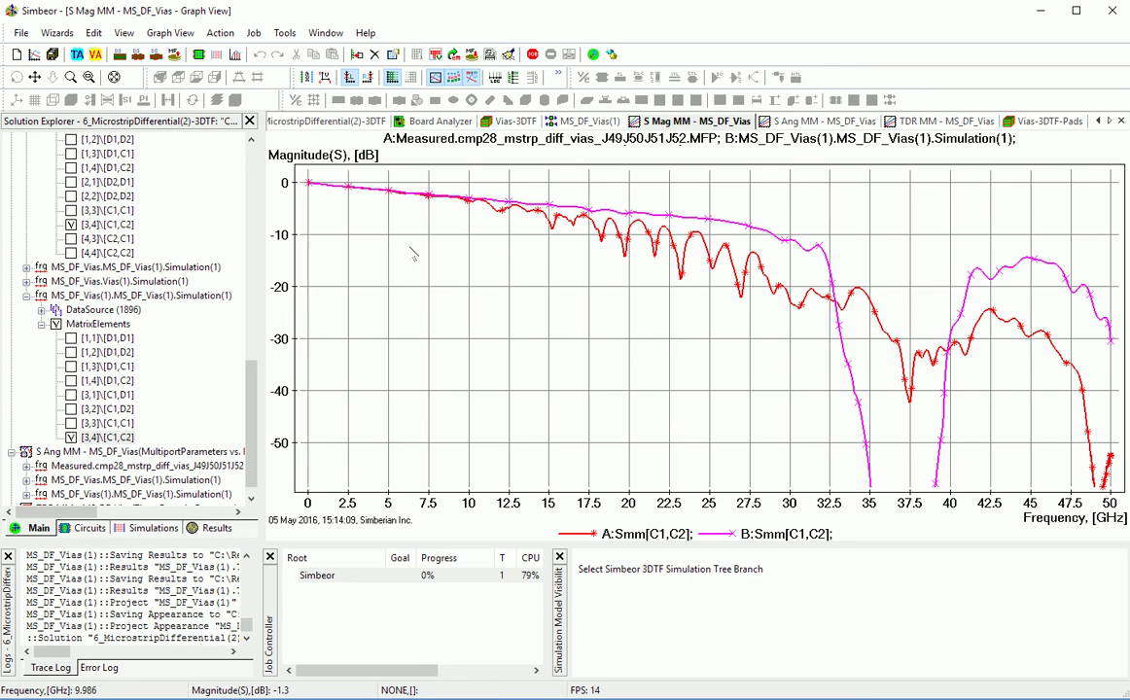
Step: Open the Vias-3DTF-Pads 3D view and select its 3DTF_Fields simulation to access the computed fields
left_click(1039, 120)
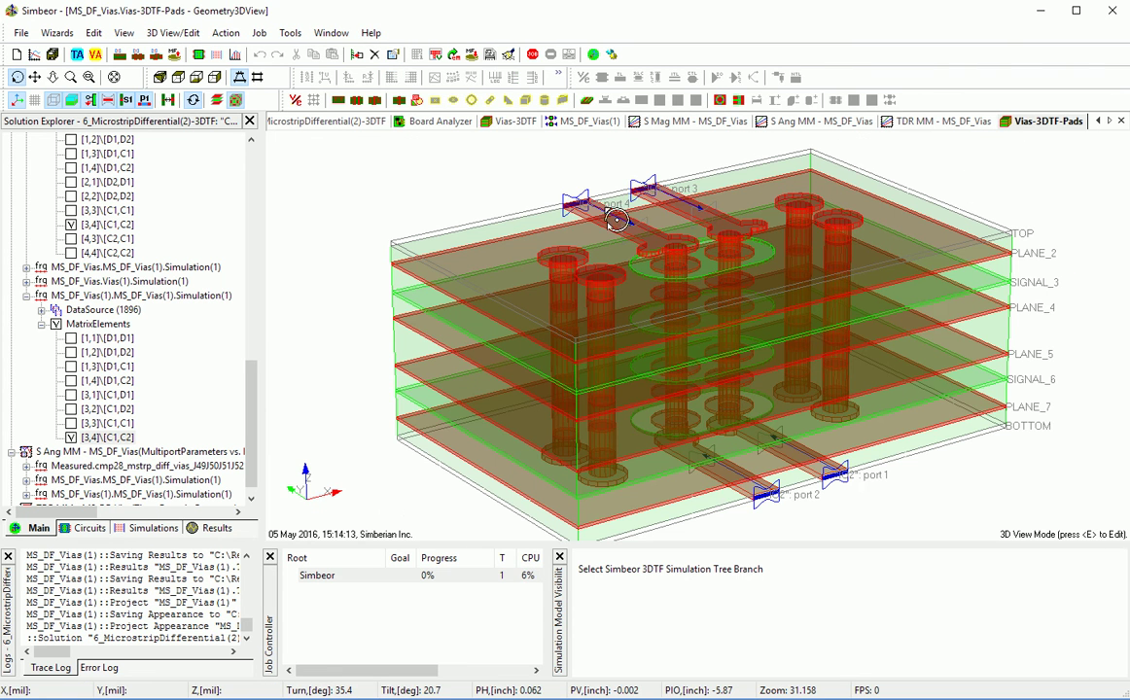
left_click_drag(251, 389, 251, 327)
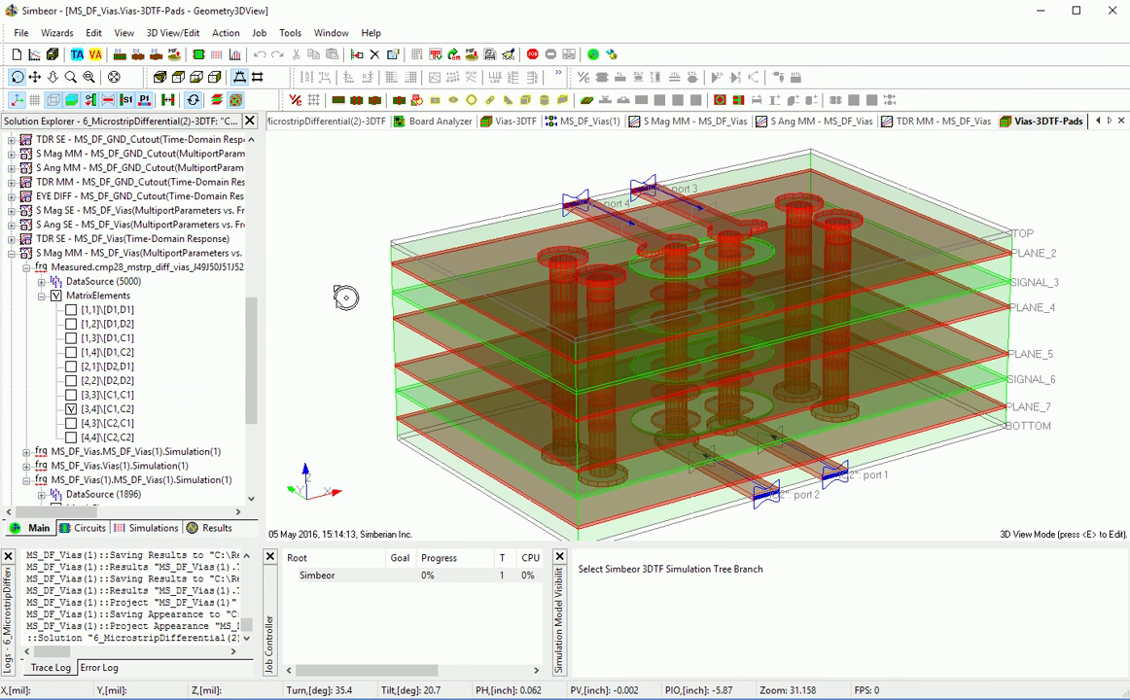
left_click_drag(251, 314, 260, 202)
left_click(103, 310)
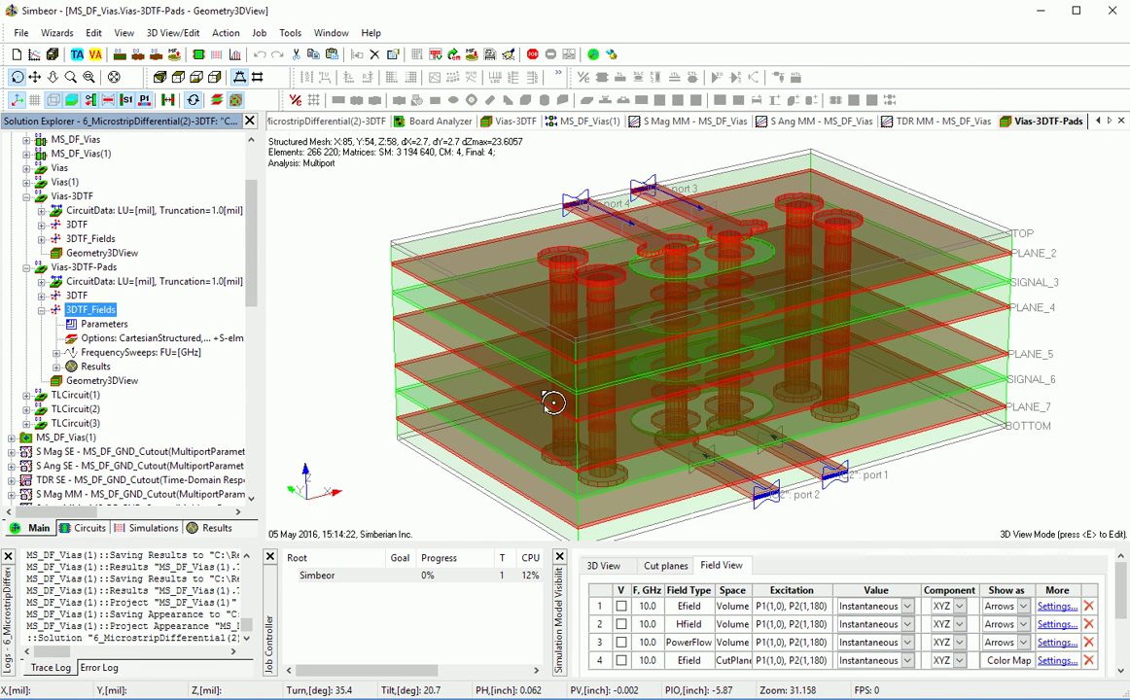
left_click_drag(683, 411, 597, 435)
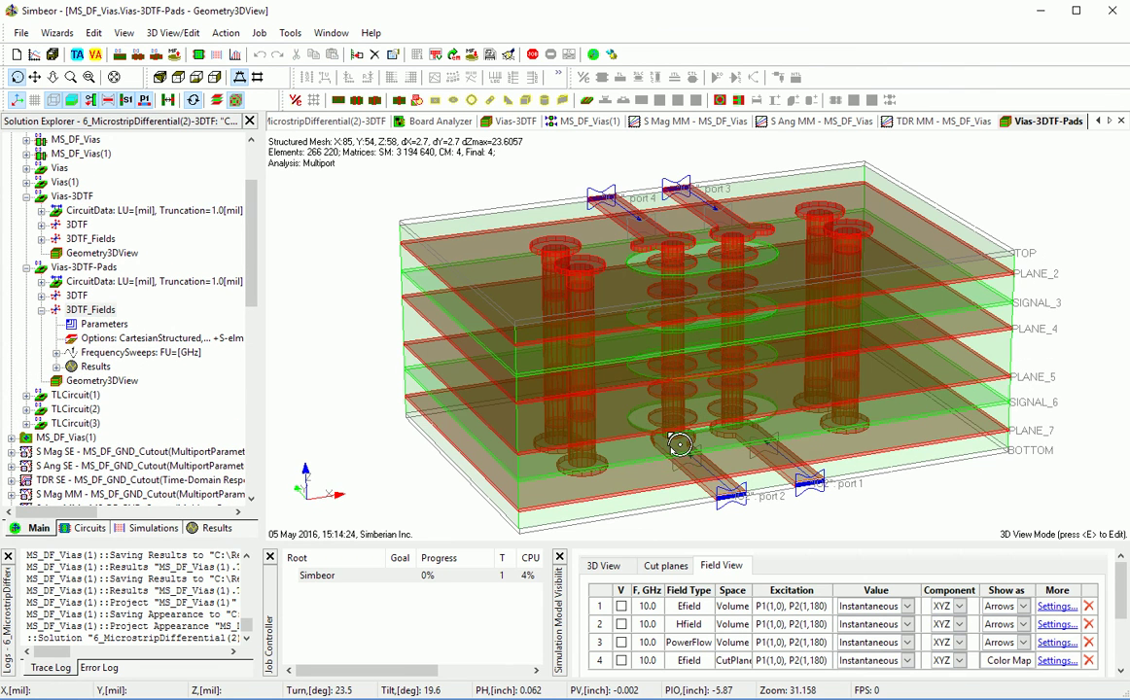
Step: Show the 10 GHz volume E-field for P1(1,0), P2(1,180) in the pads model and inspect it around the signal vias
left_click(622, 606)
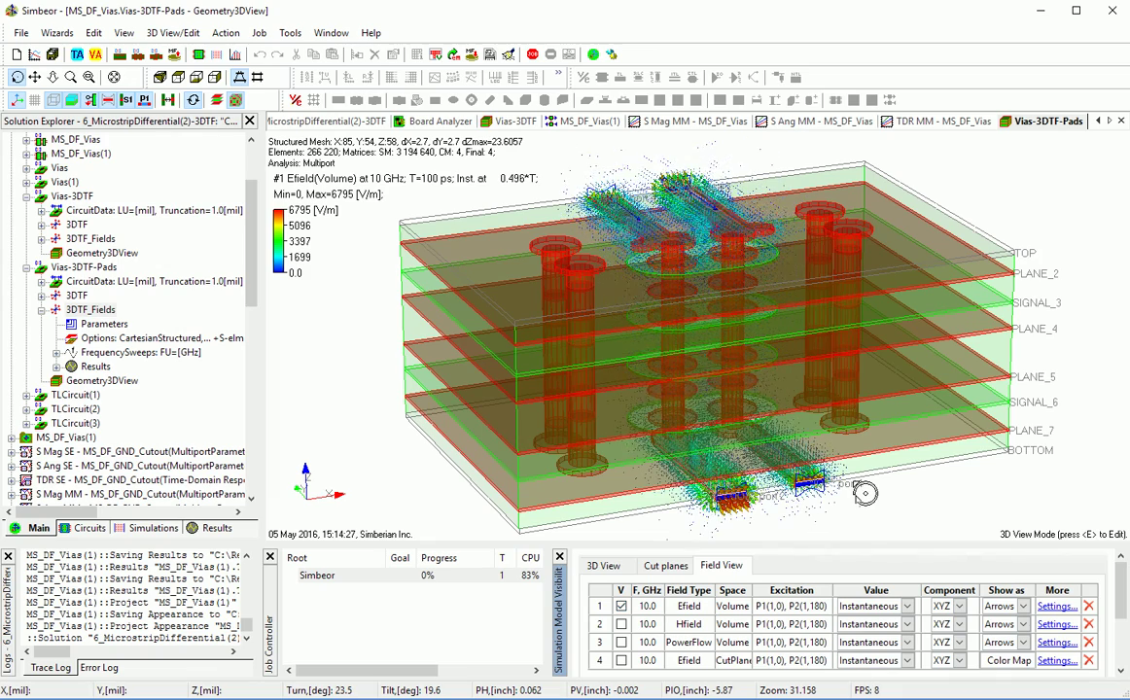
scroll(865, 493, "up", 5)
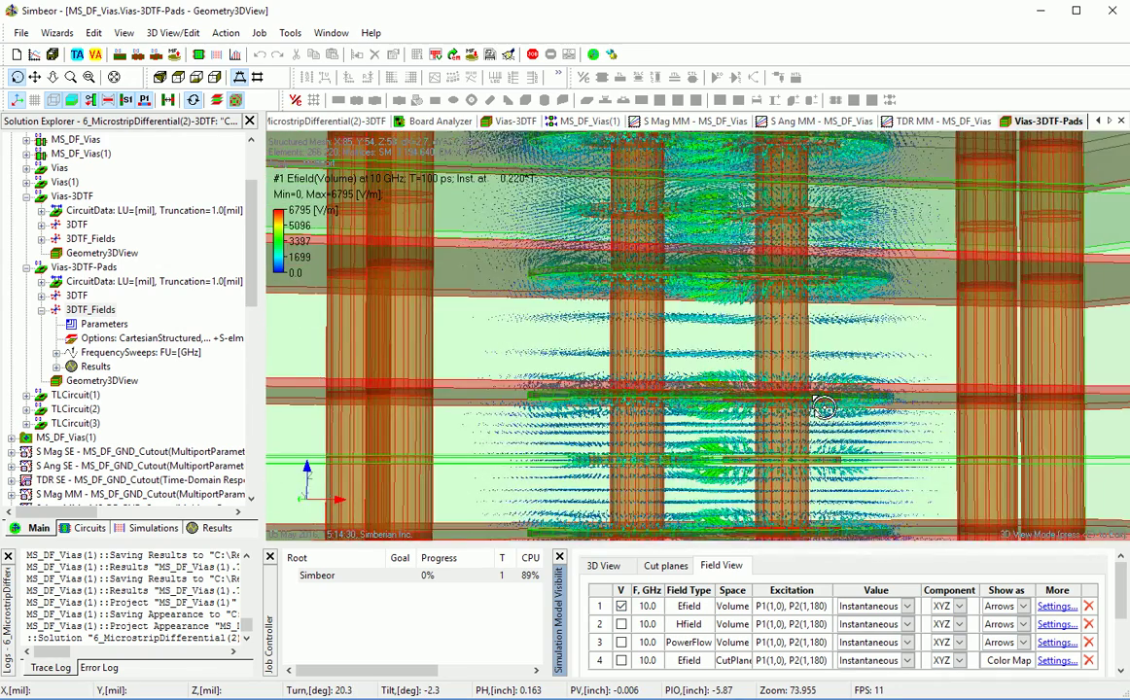
left_click_drag(823, 409, 714, 389)
Step: Replace the E-field with the 10 GHz volume H-field for P1(1,0), P2(1,180) and inspect it around the via pads
scroll(691, 365, "down", 3)
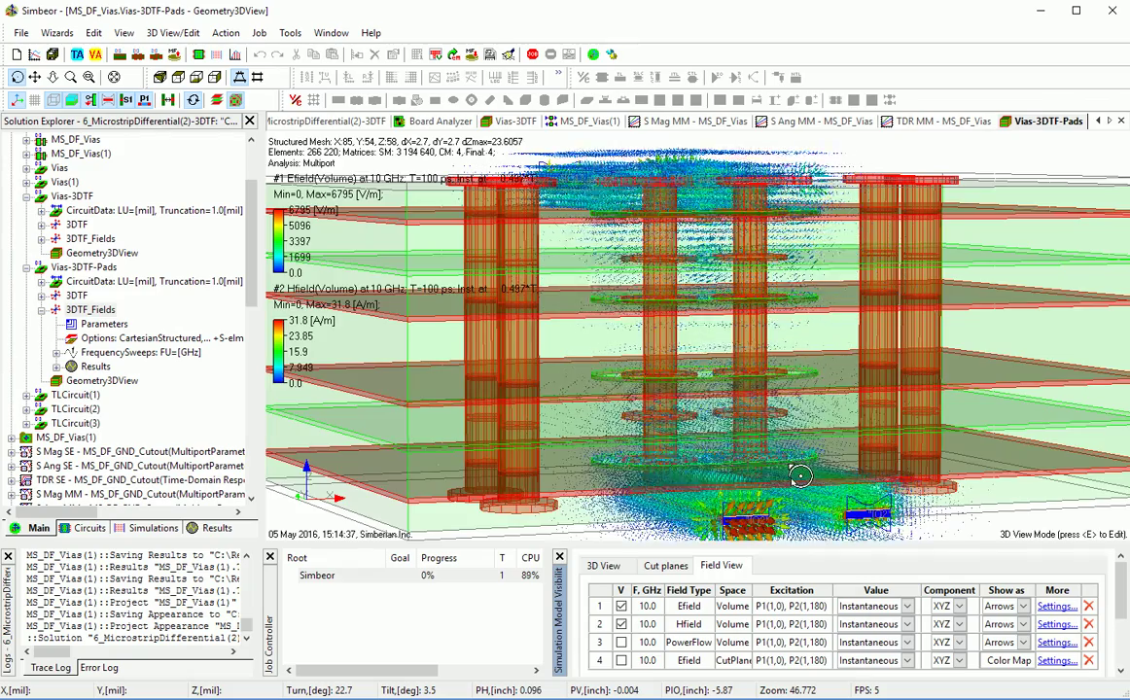
scroll(799, 475, "up", 4)
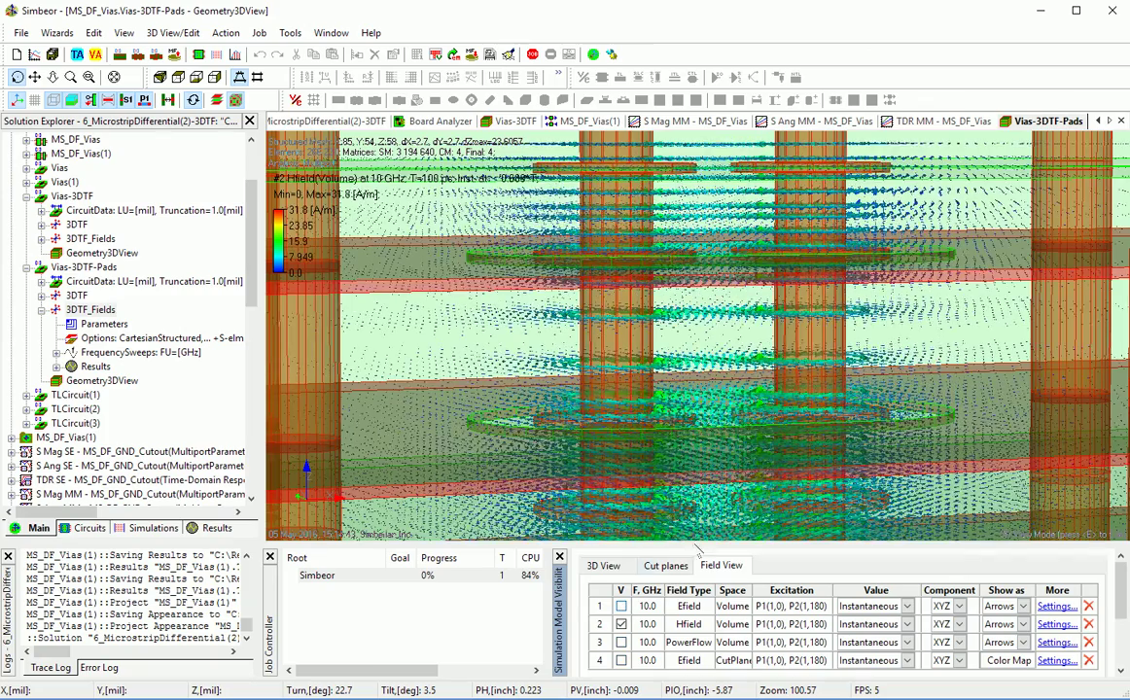
left_click_drag(731, 485, 764, 509)
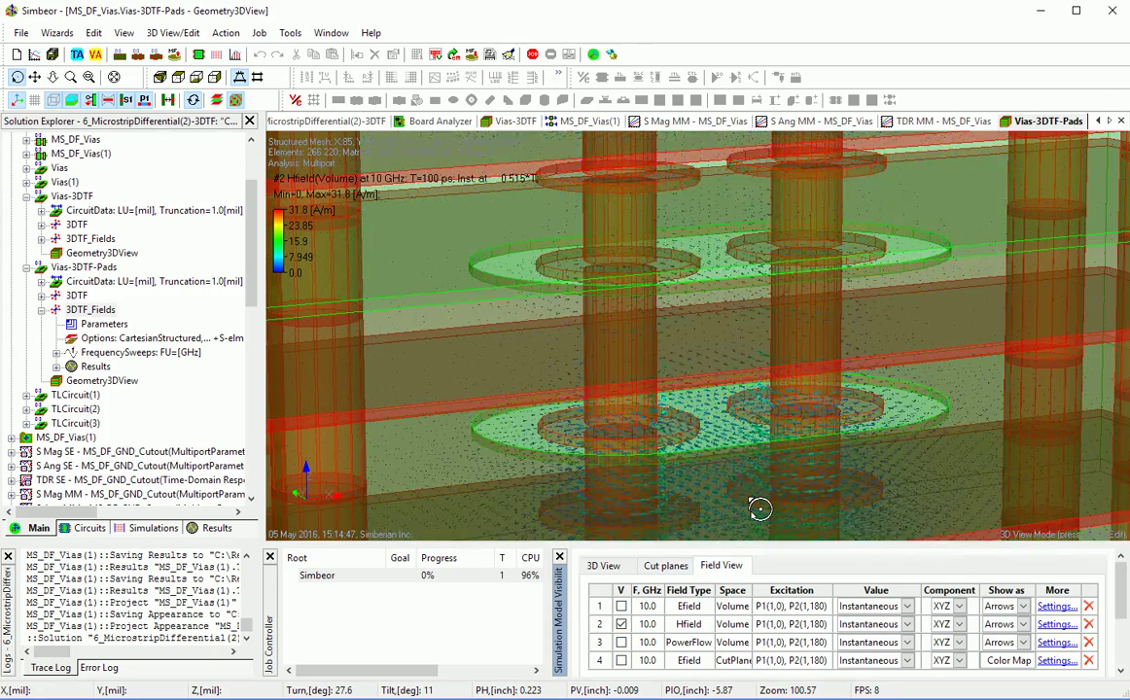
Step: Replace the H-field with the 10 GHz power flow for P1(1,0), P2(1,180) and view it along the full via height
left_click(622, 642)
left_click(622, 624)
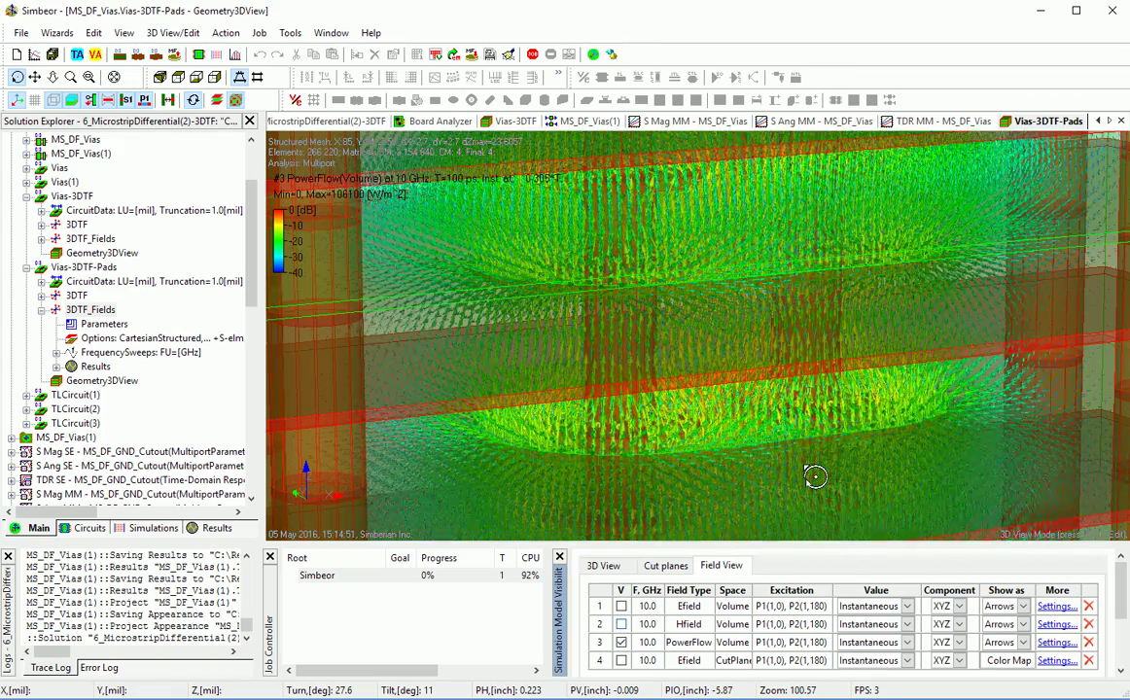
scroll(815, 476, "down", 4)
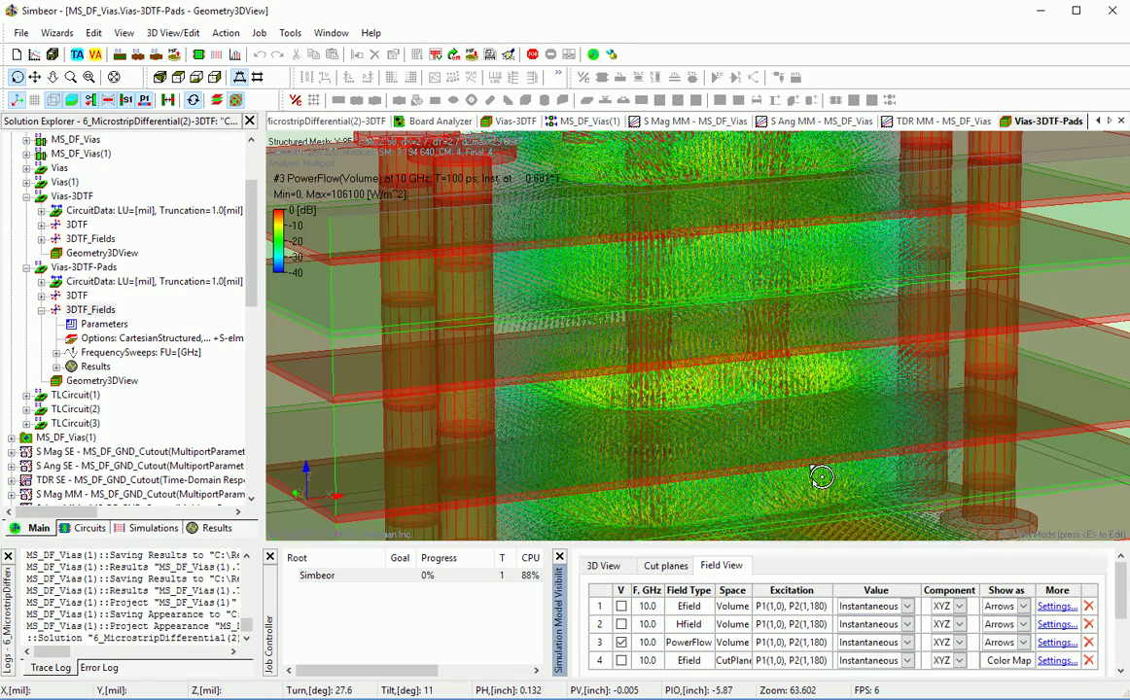
scroll(822, 477, "down", 2)
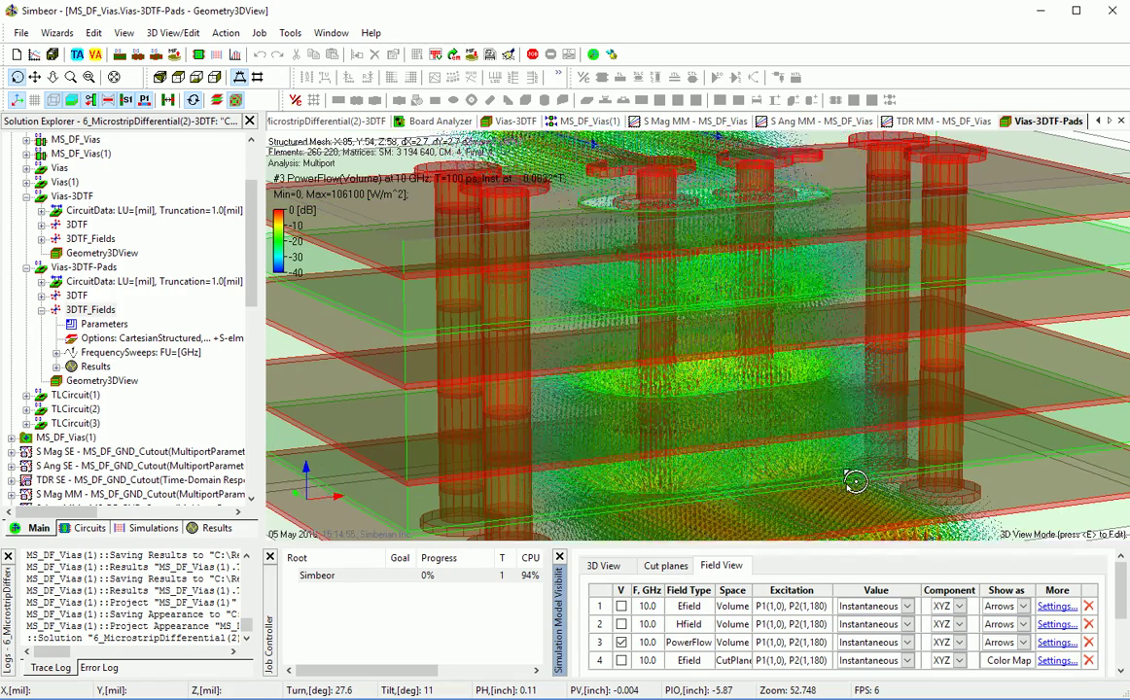
scroll(855, 481, "down", 1)
Step: Narrow the Y-axis cut planes to a thin slice through the signal vias at about 0.232 x10000 mil
left_click(665, 565)
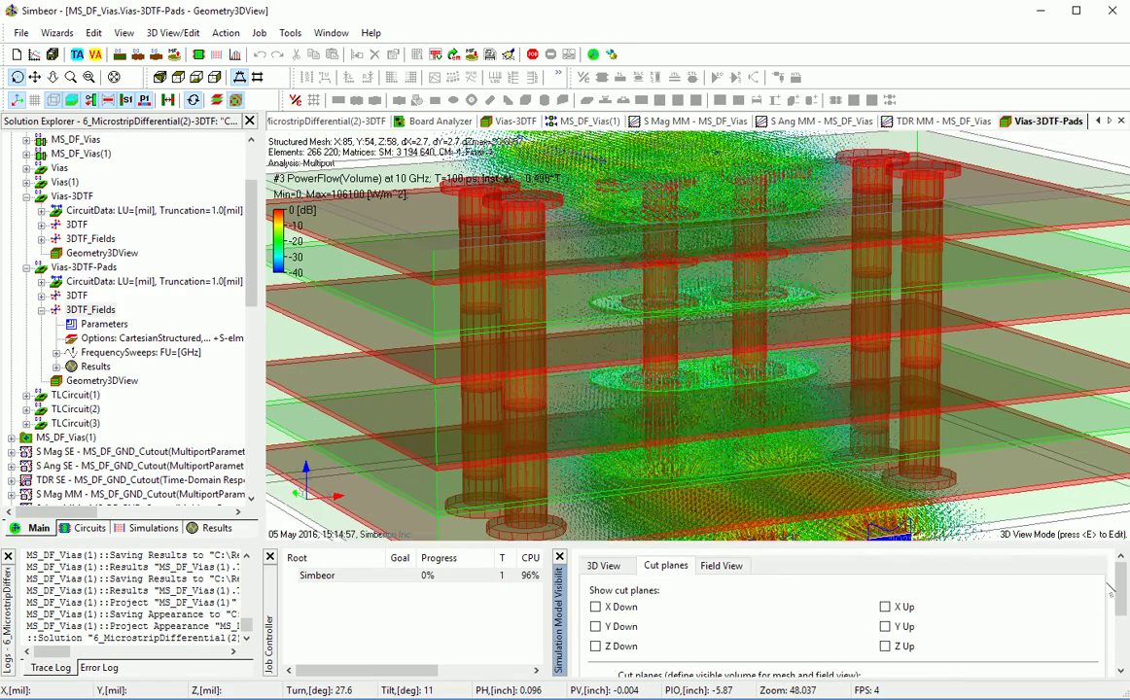
scroll(1016, 583, "down", 3)
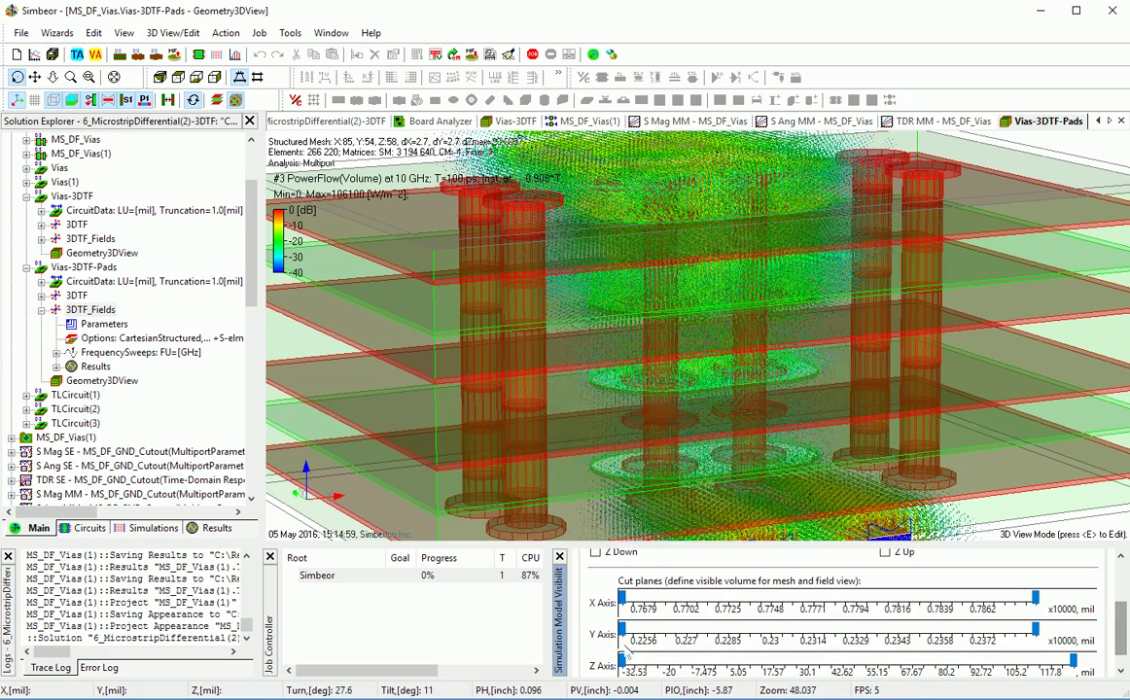
left_click_drag(629, 633, 784, 630)
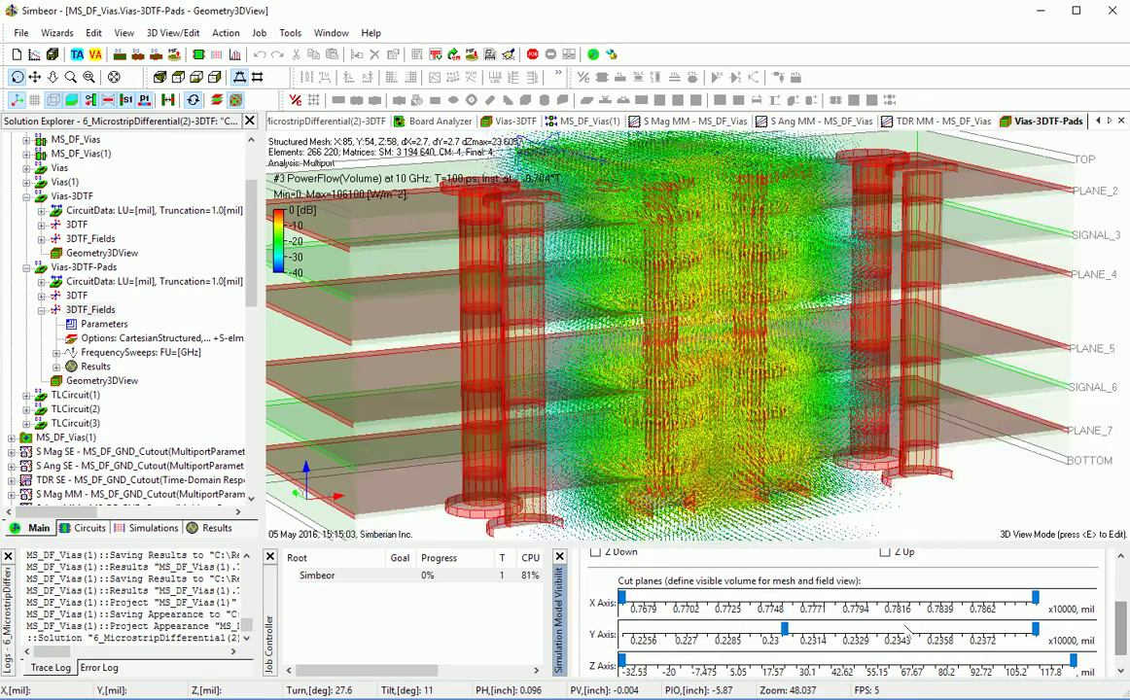
left_click_drag(1034, 630, 810, 643)
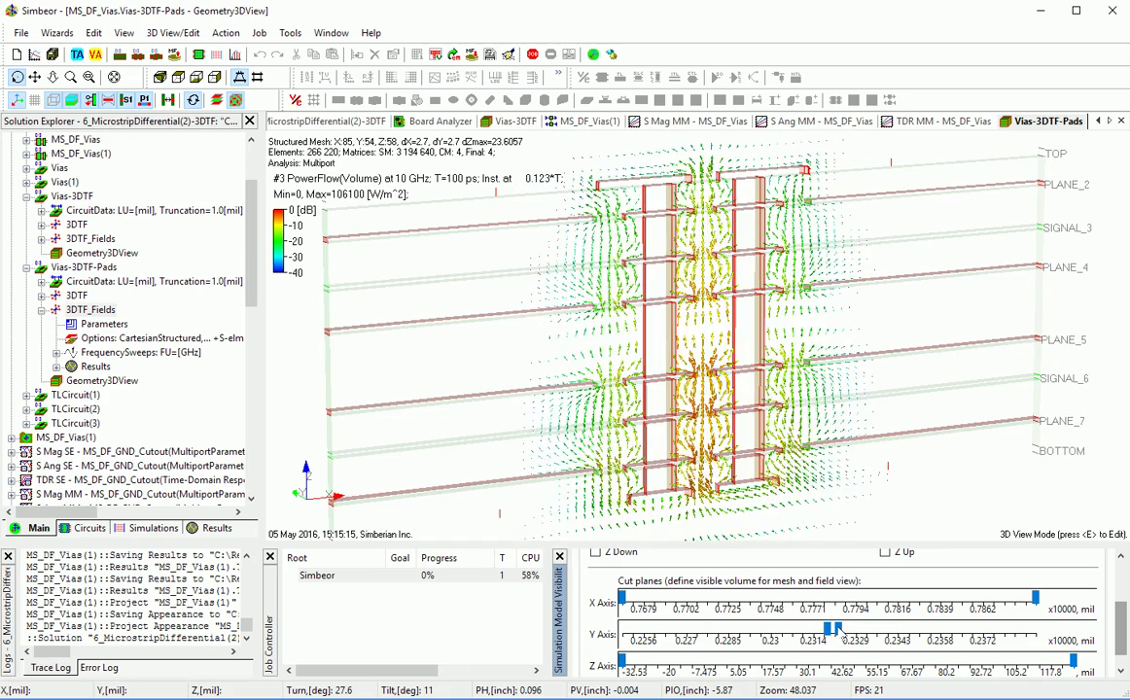
Step: Examine the 10 GHz power flow in the thin slice between and around the two signal vias along their full height
left_click_drag(775, 494, 736, 494)
middle_click_drag(748, 491, 749, 505)
left_click_drag(744, 496, 761, 462)
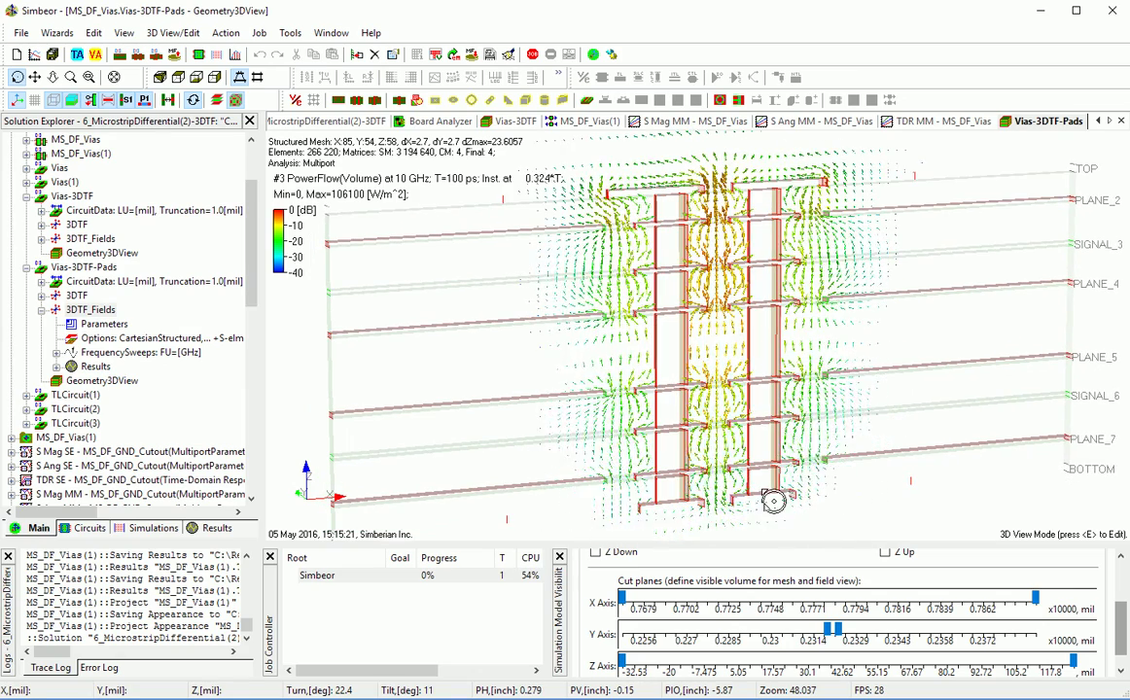
left_click_drag(770, 503, 751, 496)
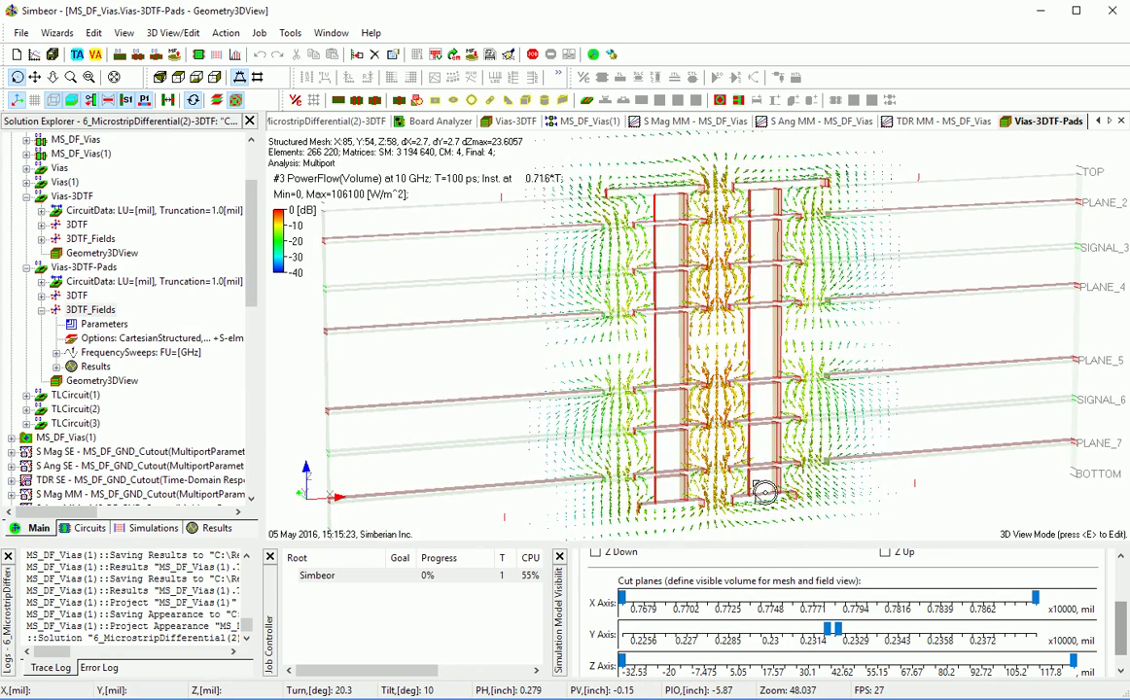
scroll(764, 493, "up", 3)
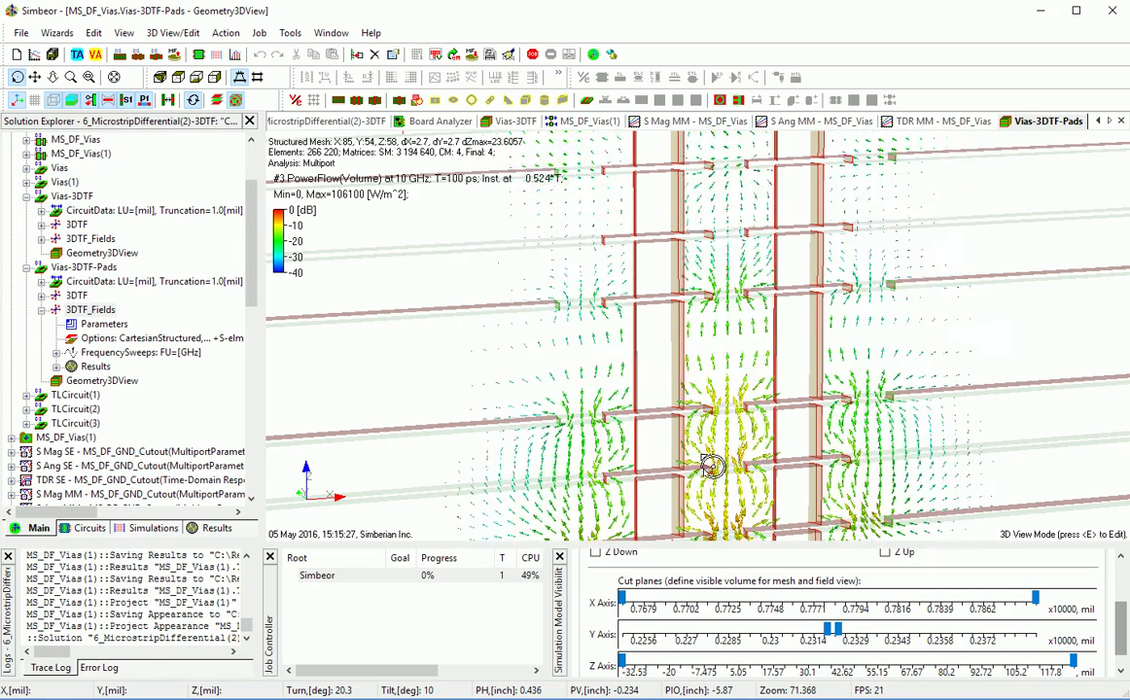
scroll(734, 448, "down", 2)
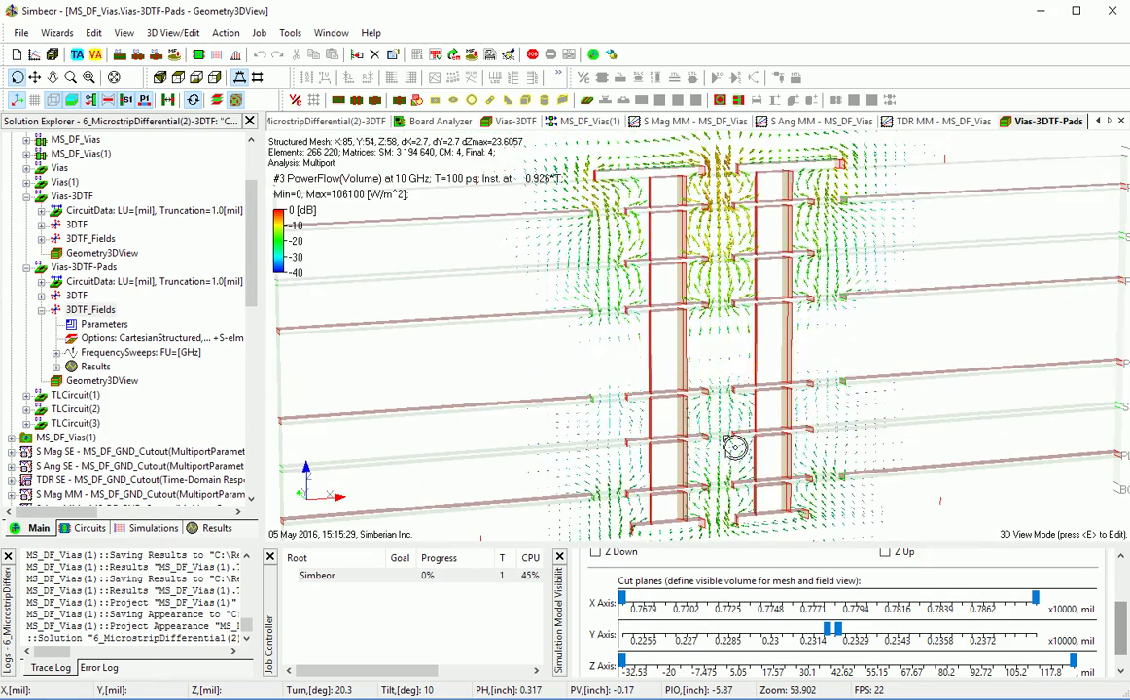
scroll(736, 474, "down", 1)
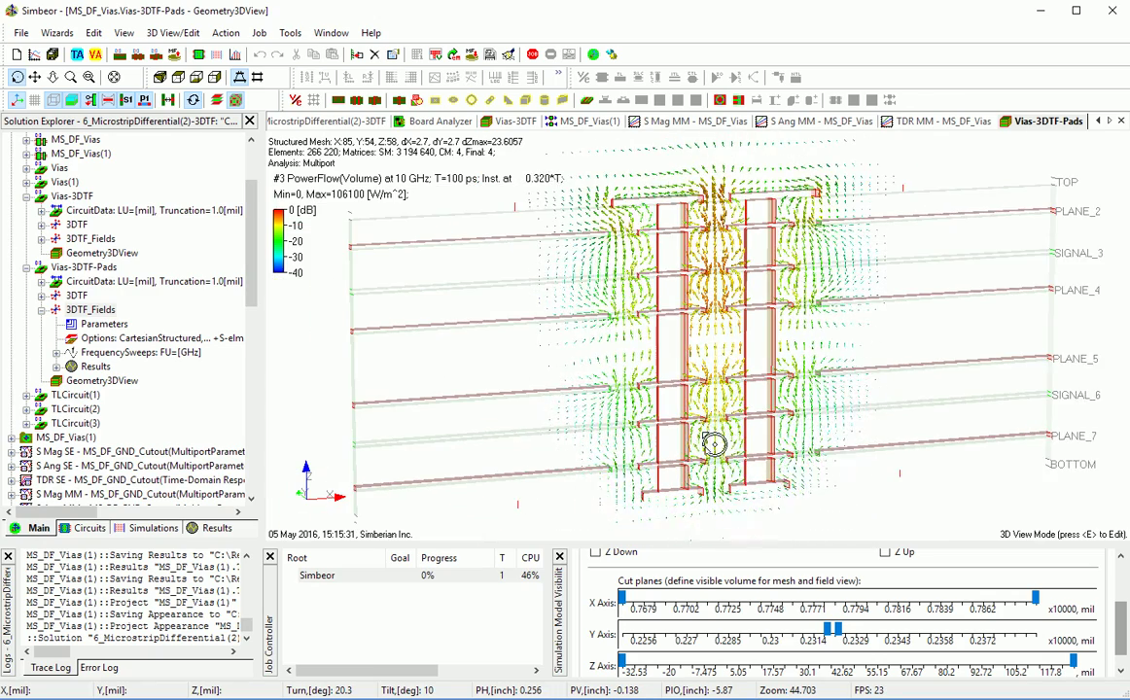
left_click_drag(714, 444, 856, 472)
Step: Replace the volume power flow with the 10 GHz cut-plane E-field color map for P1(1,0), P2(1,180)
scroll(1122, 627, "up", 5)
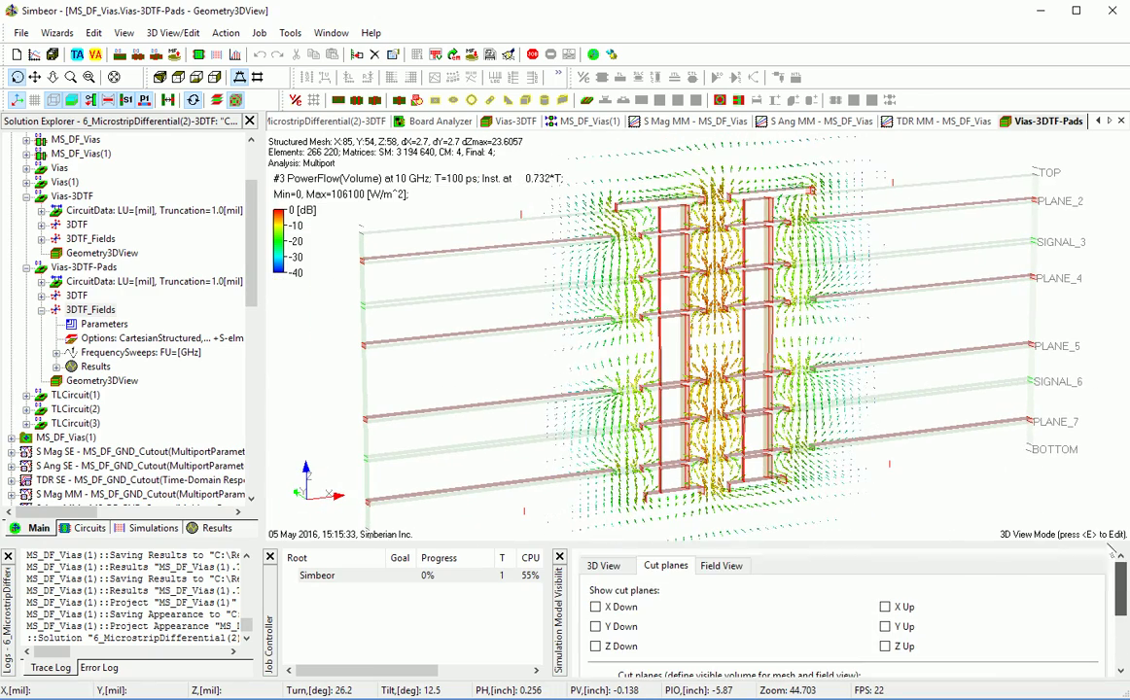
left_click(721, 565)
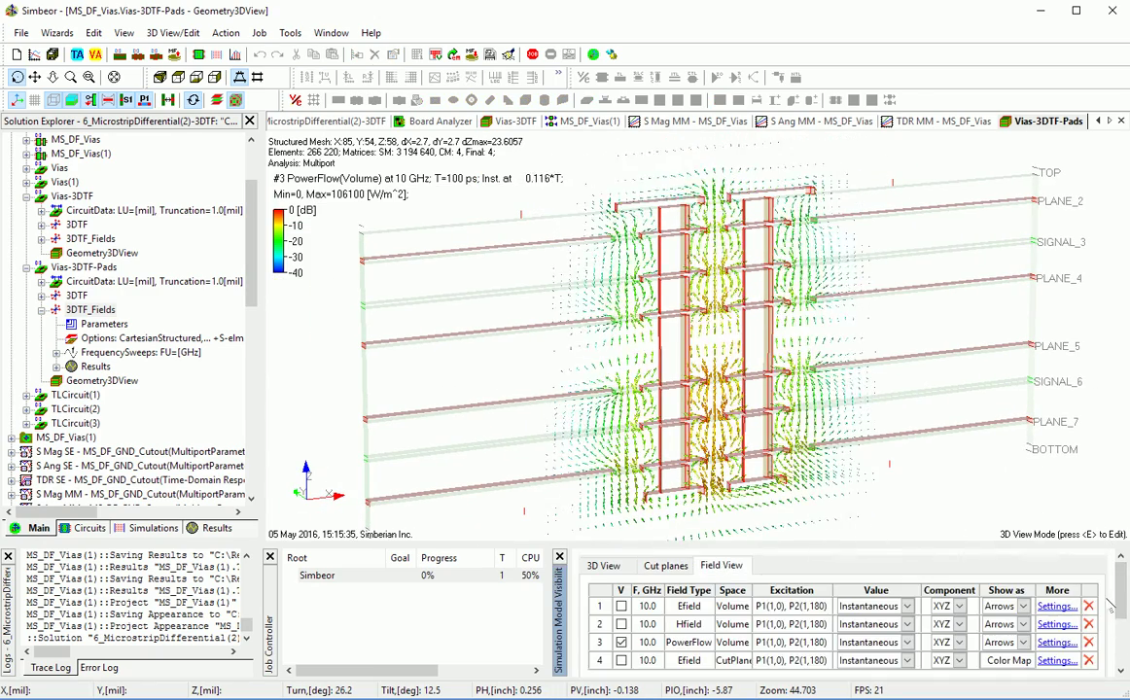
scroll(1099, 610, "down", 4)
scroll(1079, 617, "up", 2)
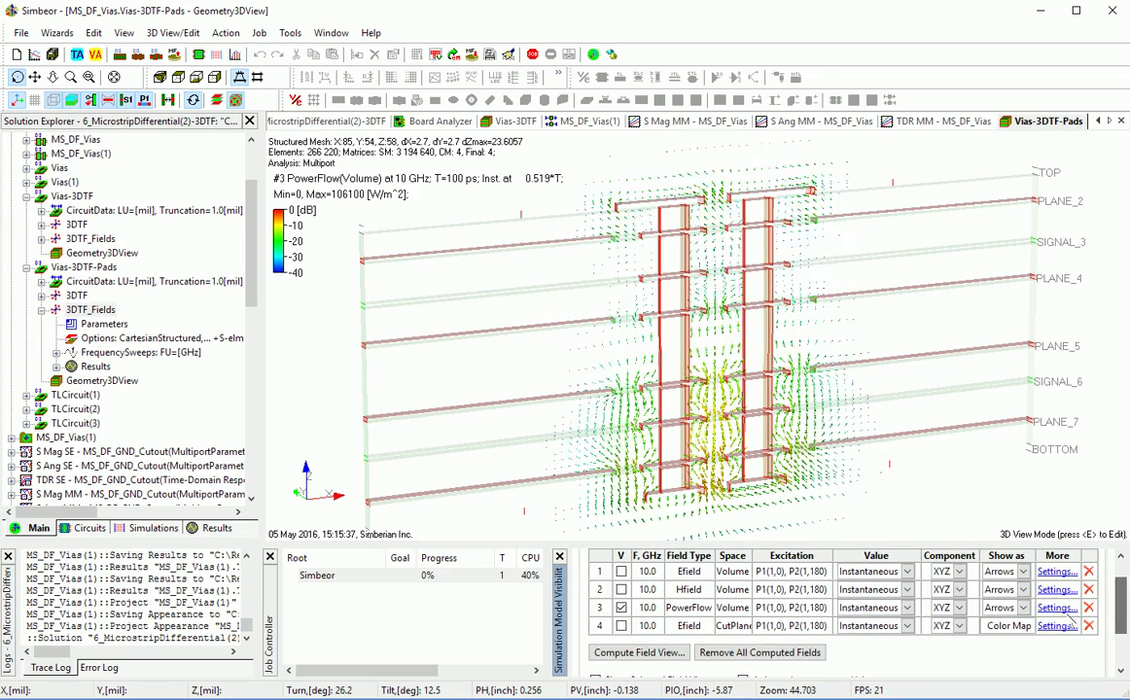
left_click(621, 625)
left_click(622, 606)
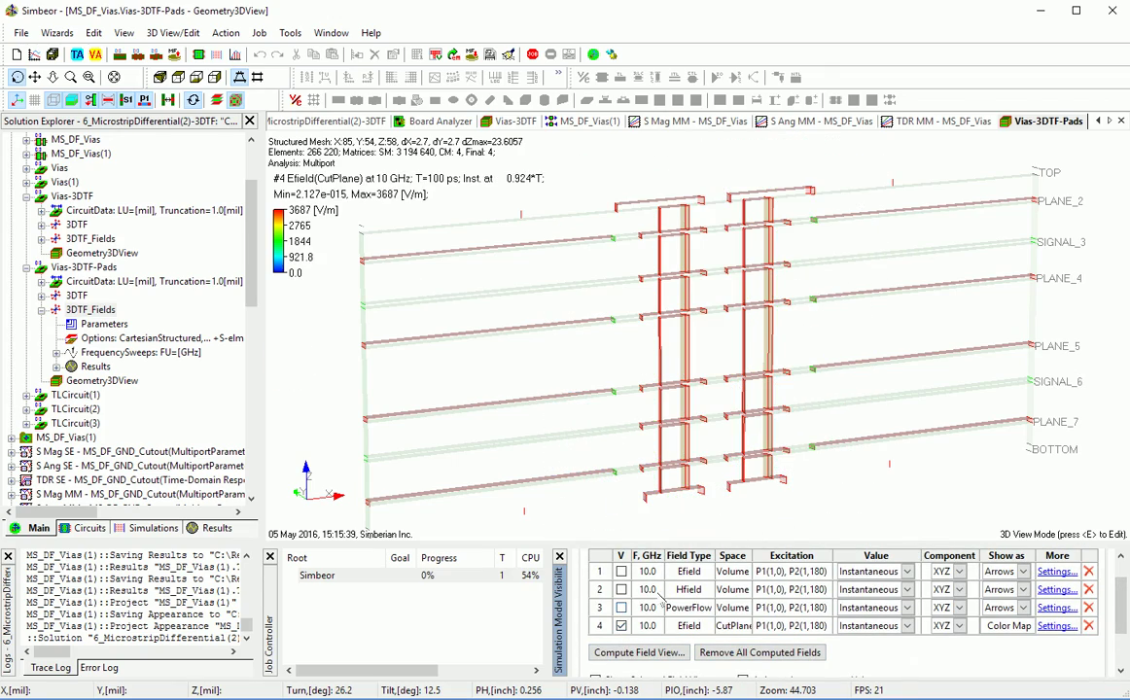
Step: Widen the Y-axis cut planes to nearly the full model range and inspect the E-field cut plane between the signal vias
scroll(1017, 562, "up", 2)
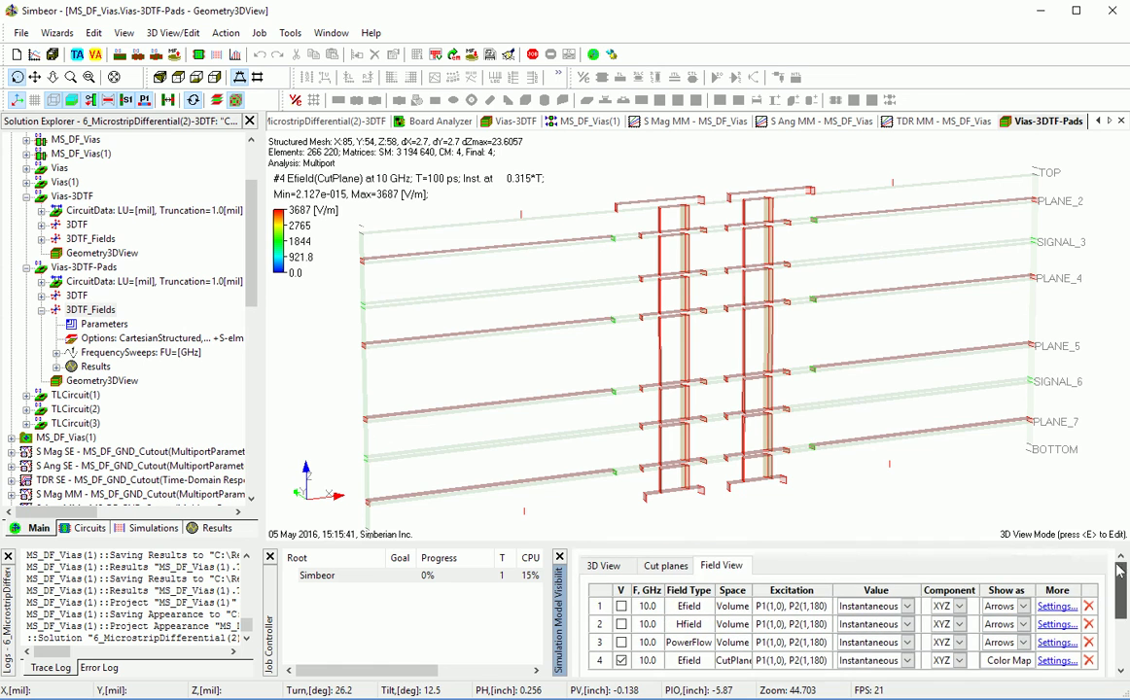
left_click(665, 564)
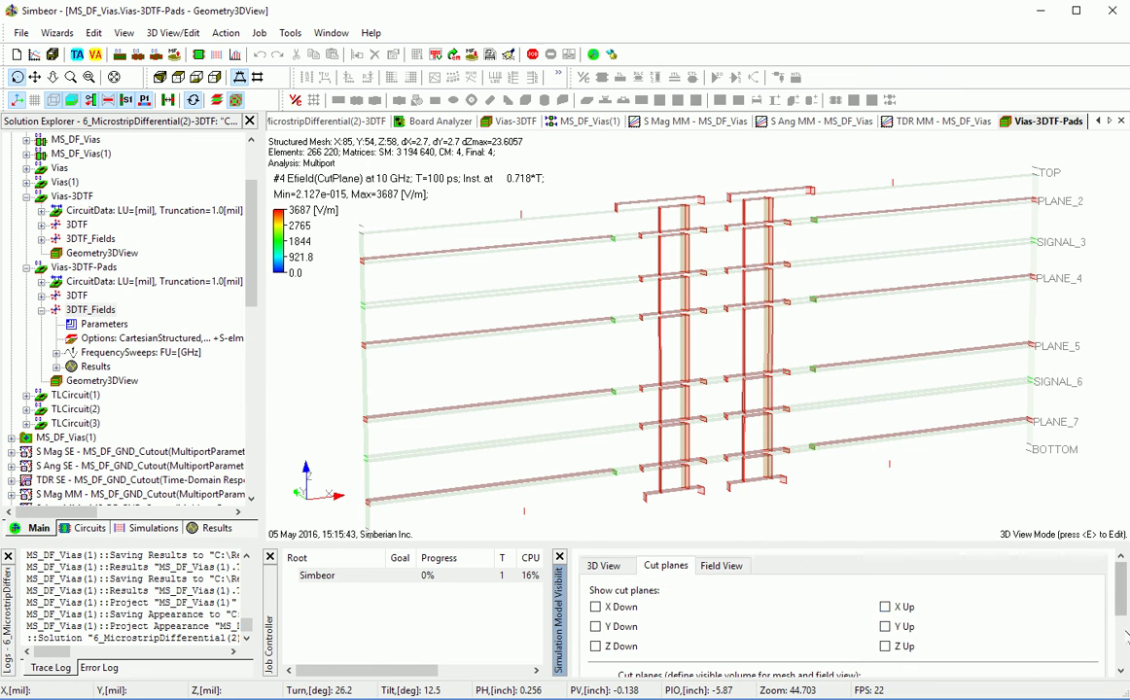
scroll(1120, 608, "down", 2)
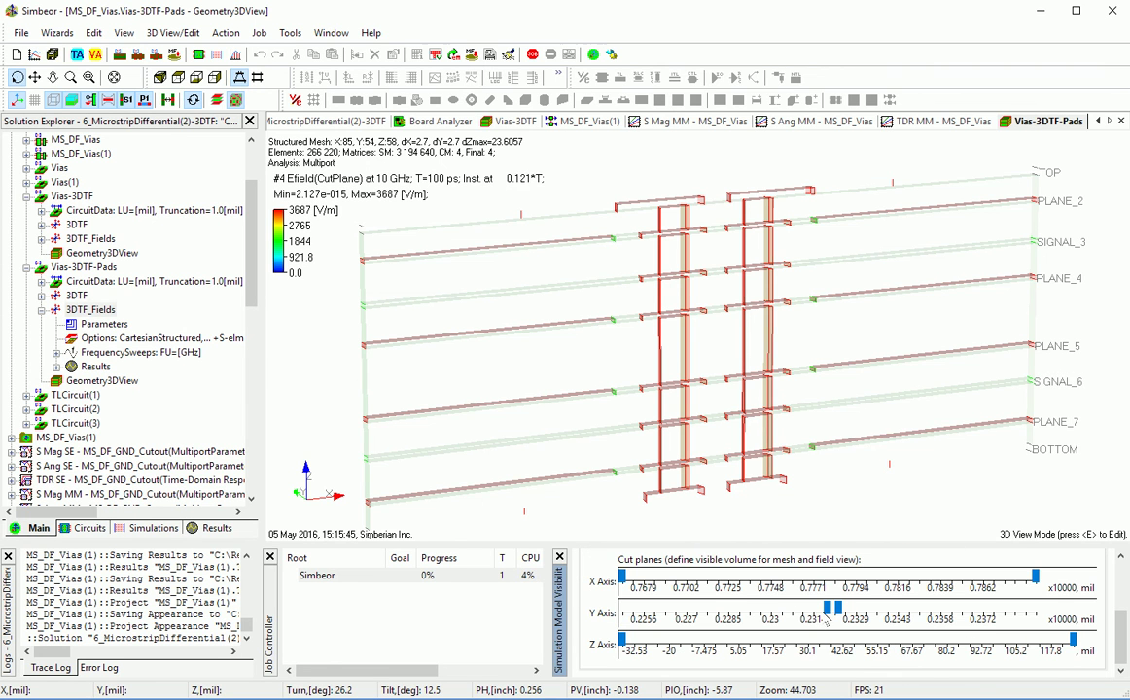
left_click_drag(777, 611, 630, 613)
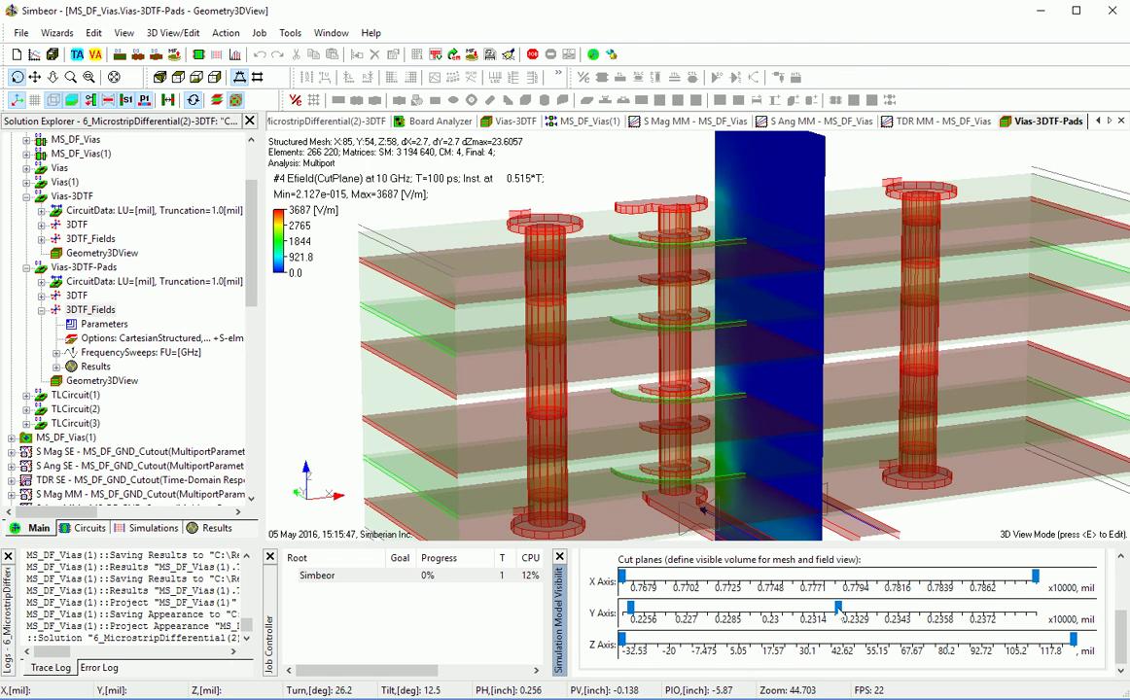
left_click_drag(838, 610, 1028, 615)
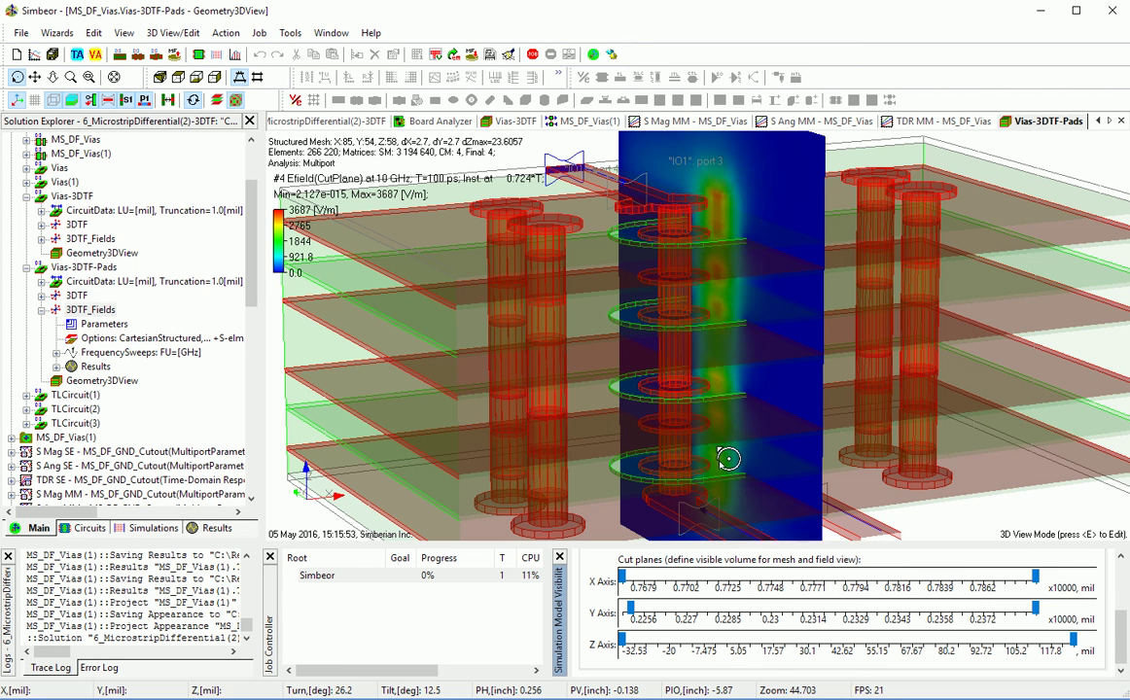
right_click_drag(729, 275, 734, 355)
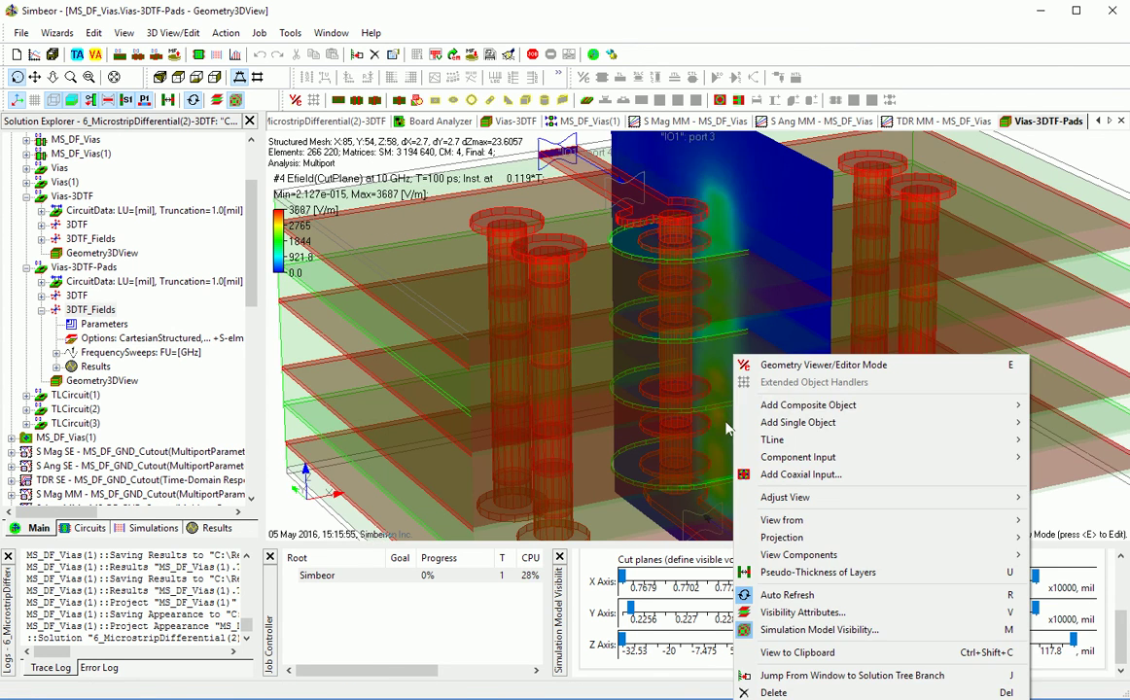
left_click(687, 388)
left_click_drag(729, 383, 734, 360)
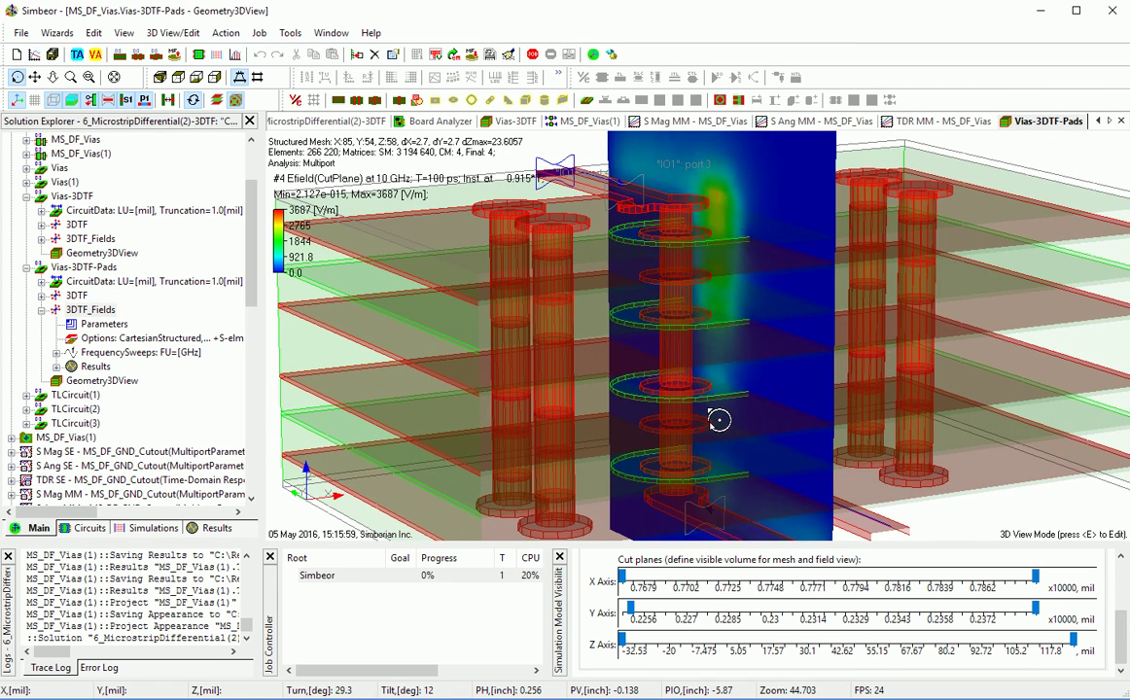